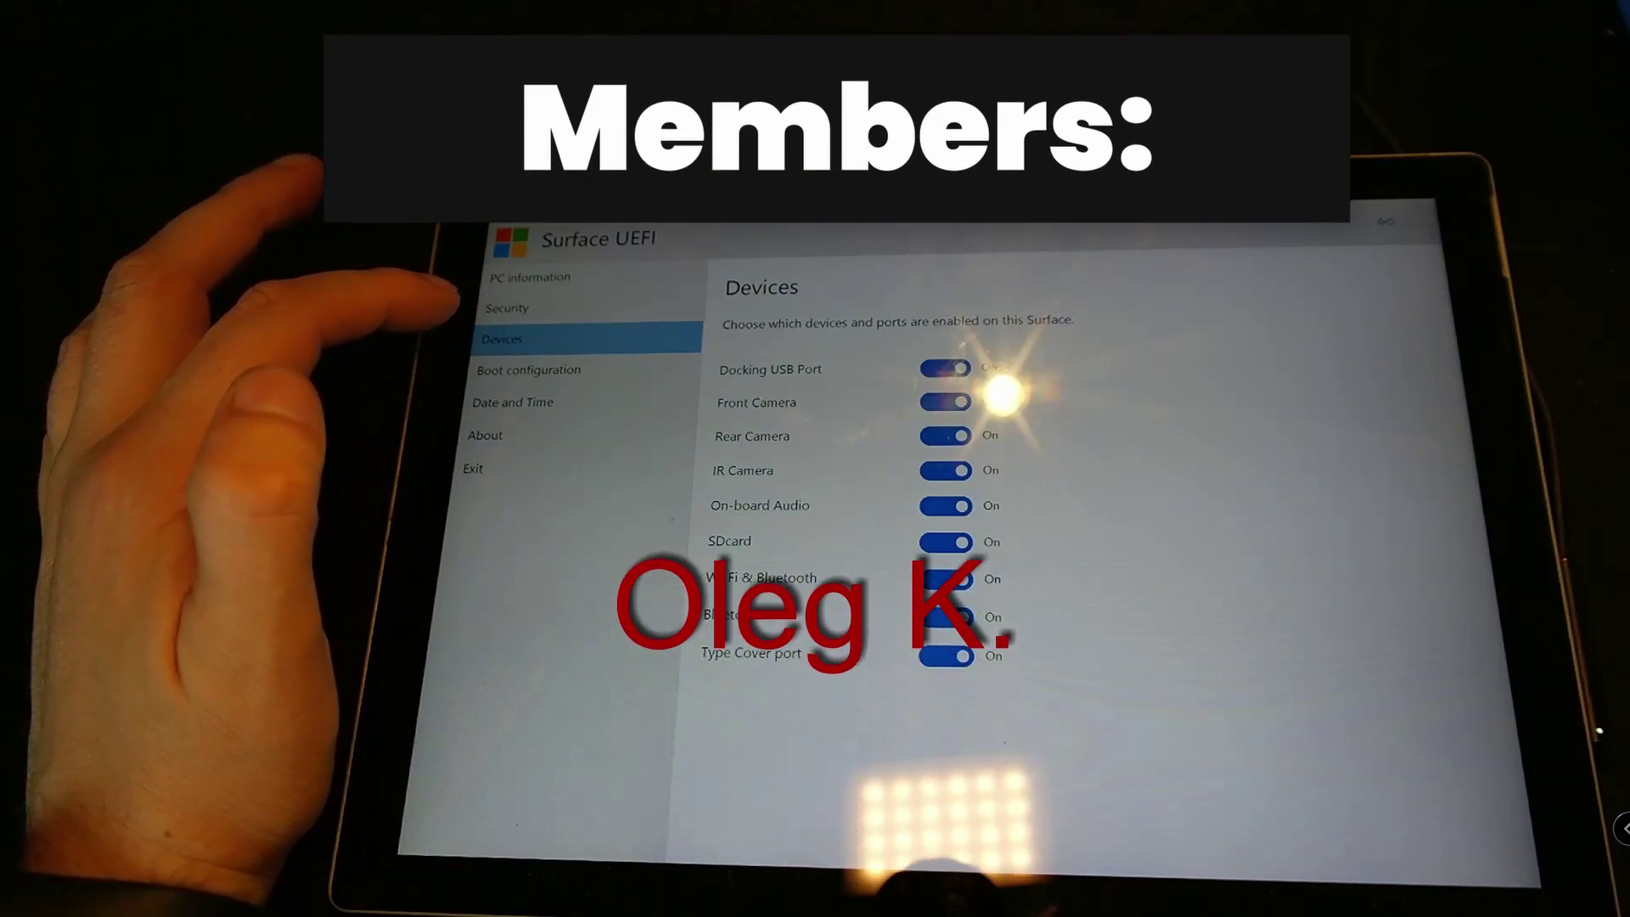
Step: Browse the Surface UEFI Security, Boot configuration, Date and Time, About and Exit pages
{"action": "left_click", "coordinate": [507, 307]}
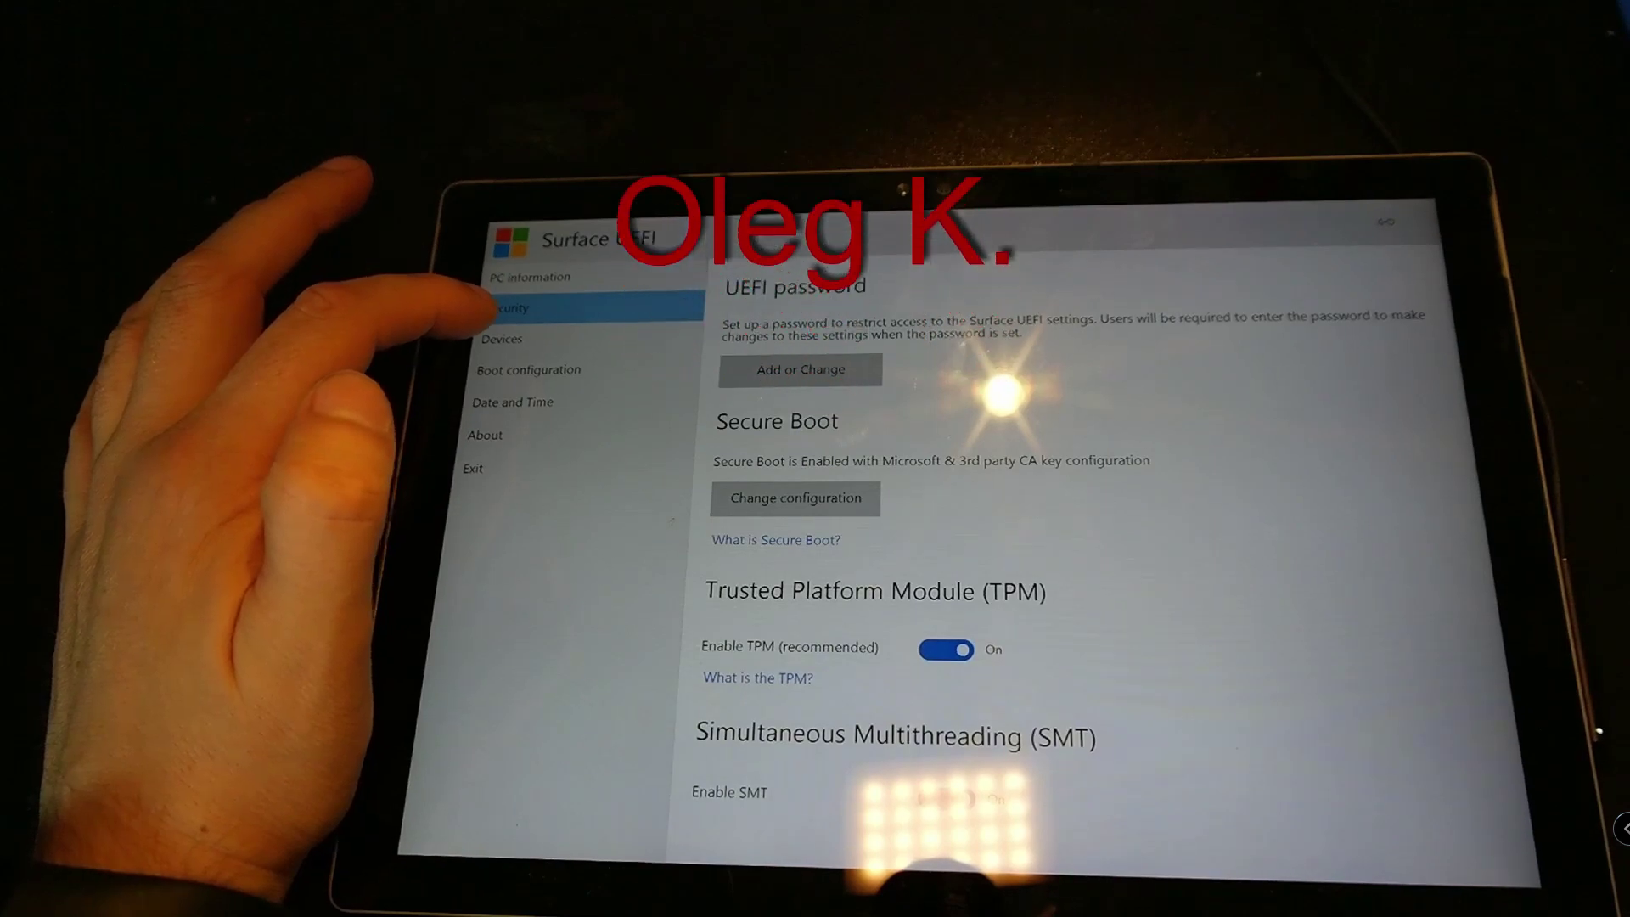
{"action": "left_click", "coordinate": [501, 339]}
{"action": "left_click", "coordinate": [528, 369]}
{"action": "left_click", "coordinate": [513, 401]}
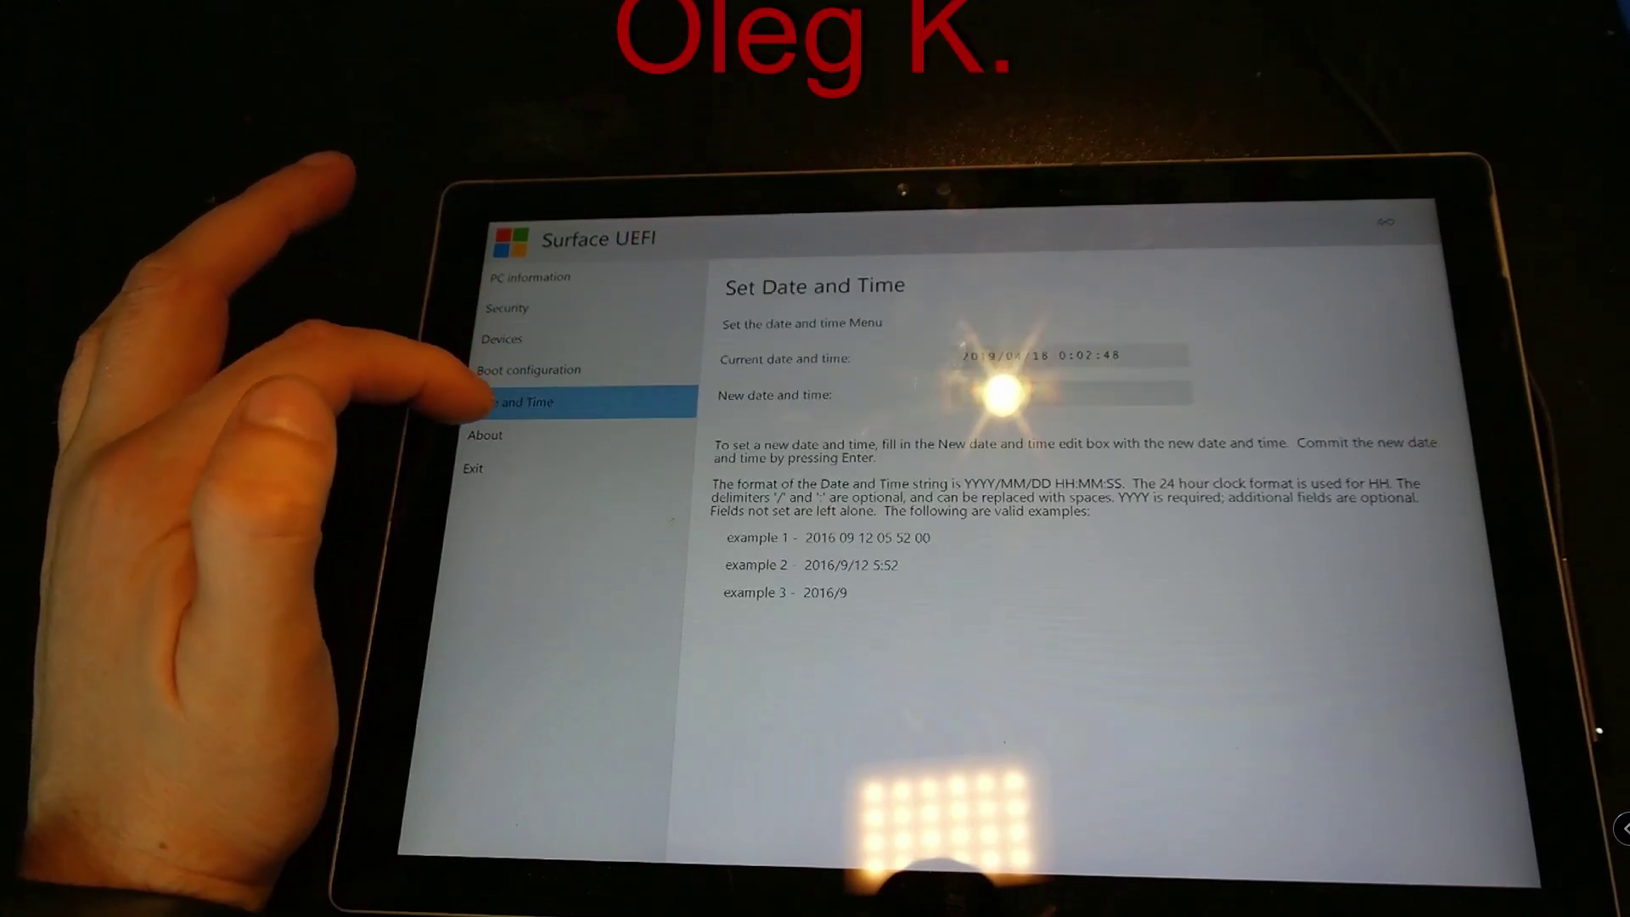
{"action": "left_click", "coordinate": [486, 434]}
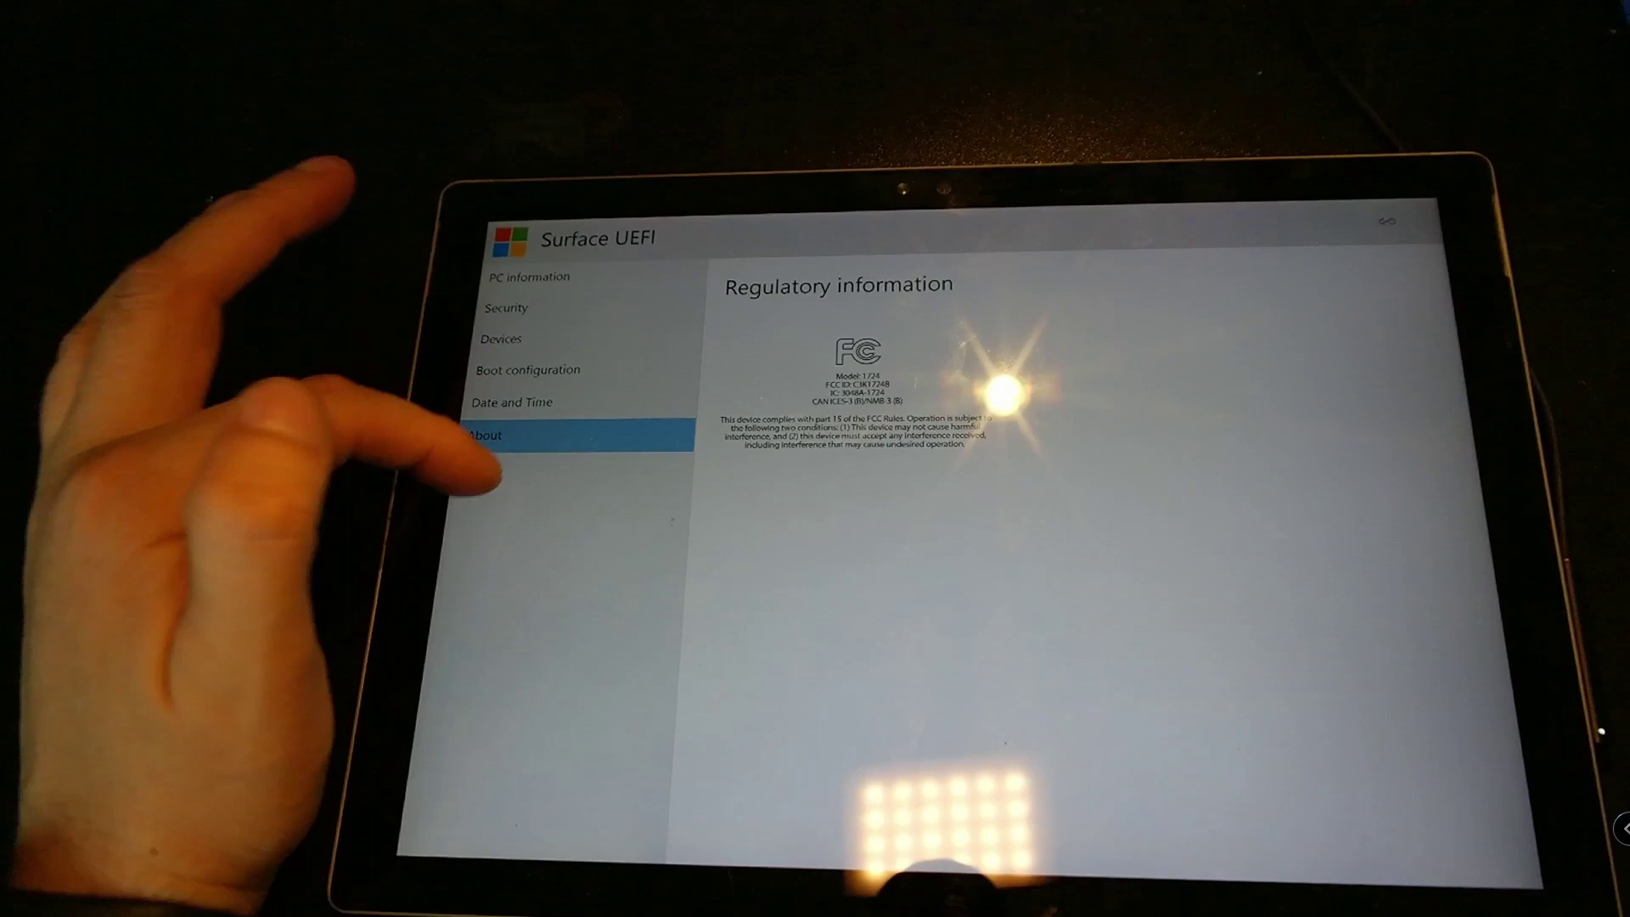
{"action": "left_click", "coordinate": [473, 468]}
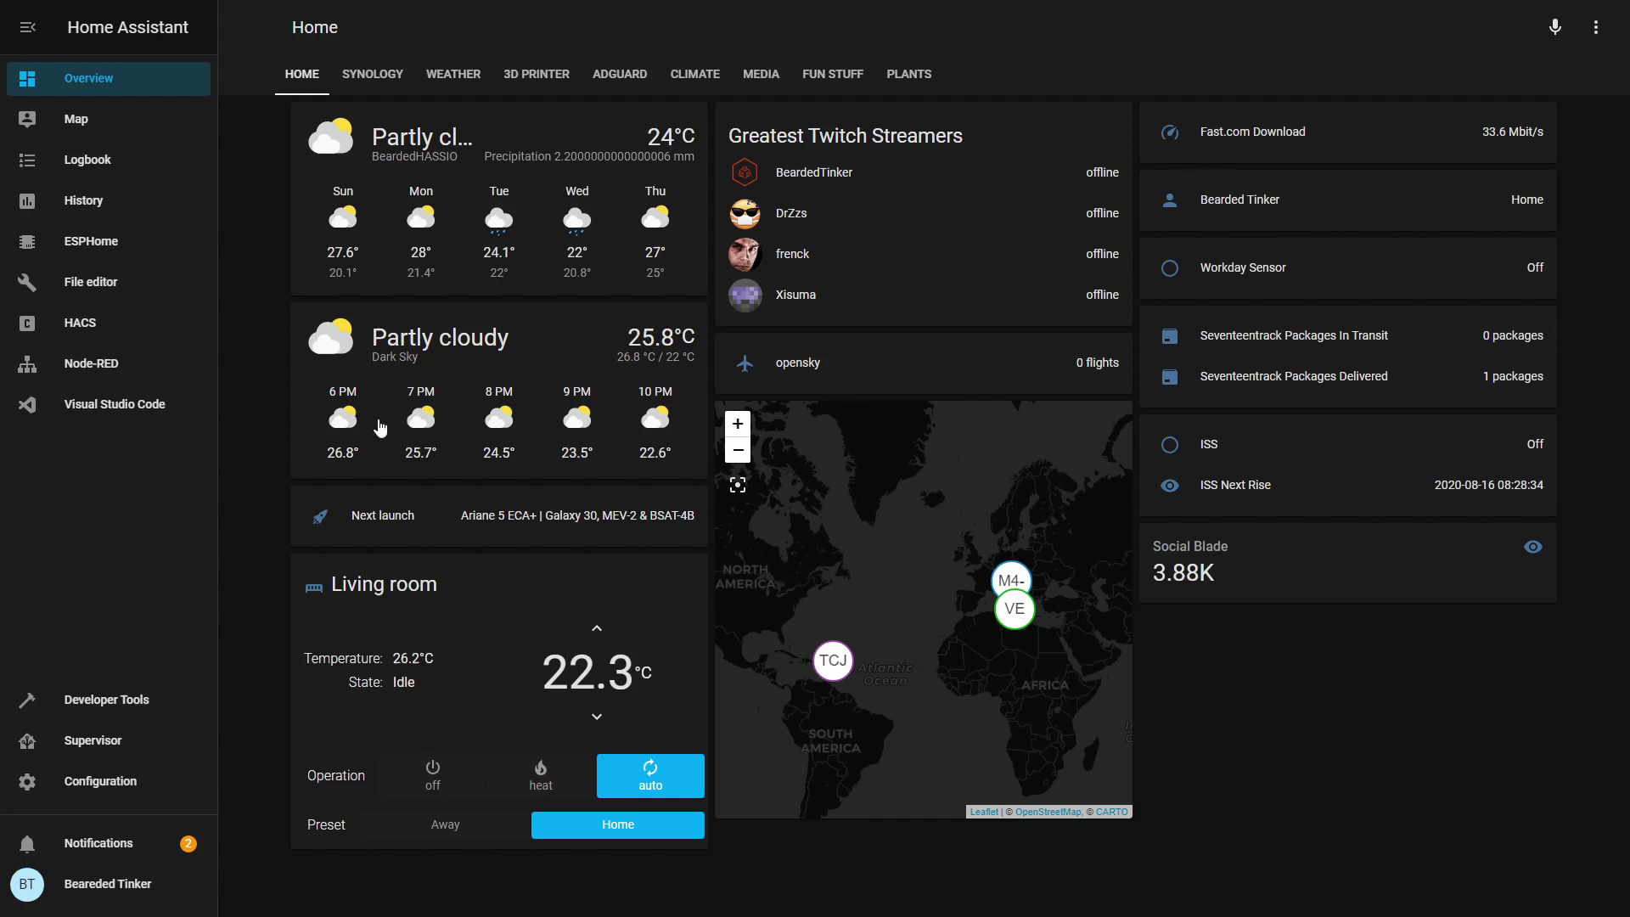
Step: Open Configuration's Info page to see Home Assistant version 0.114.0 and system health
{"action": "left_click", "coordinate": [100, 781]}
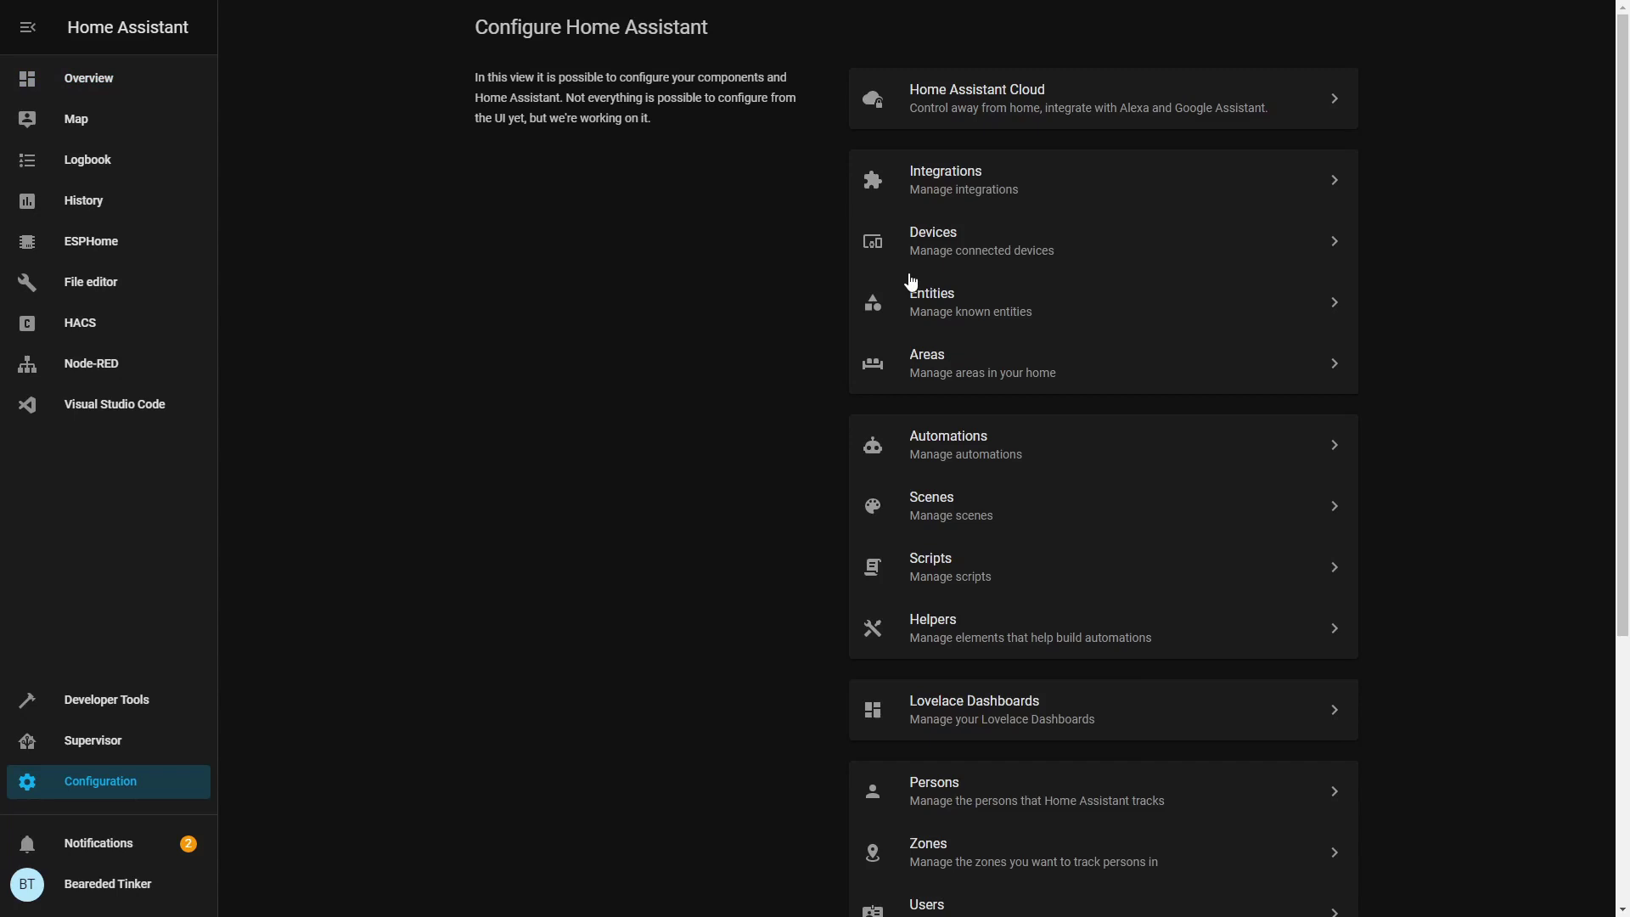
{"action": "scroll", "coordinate": [910, 280], "scroll_direction": "down", "scroll_amount": 5}
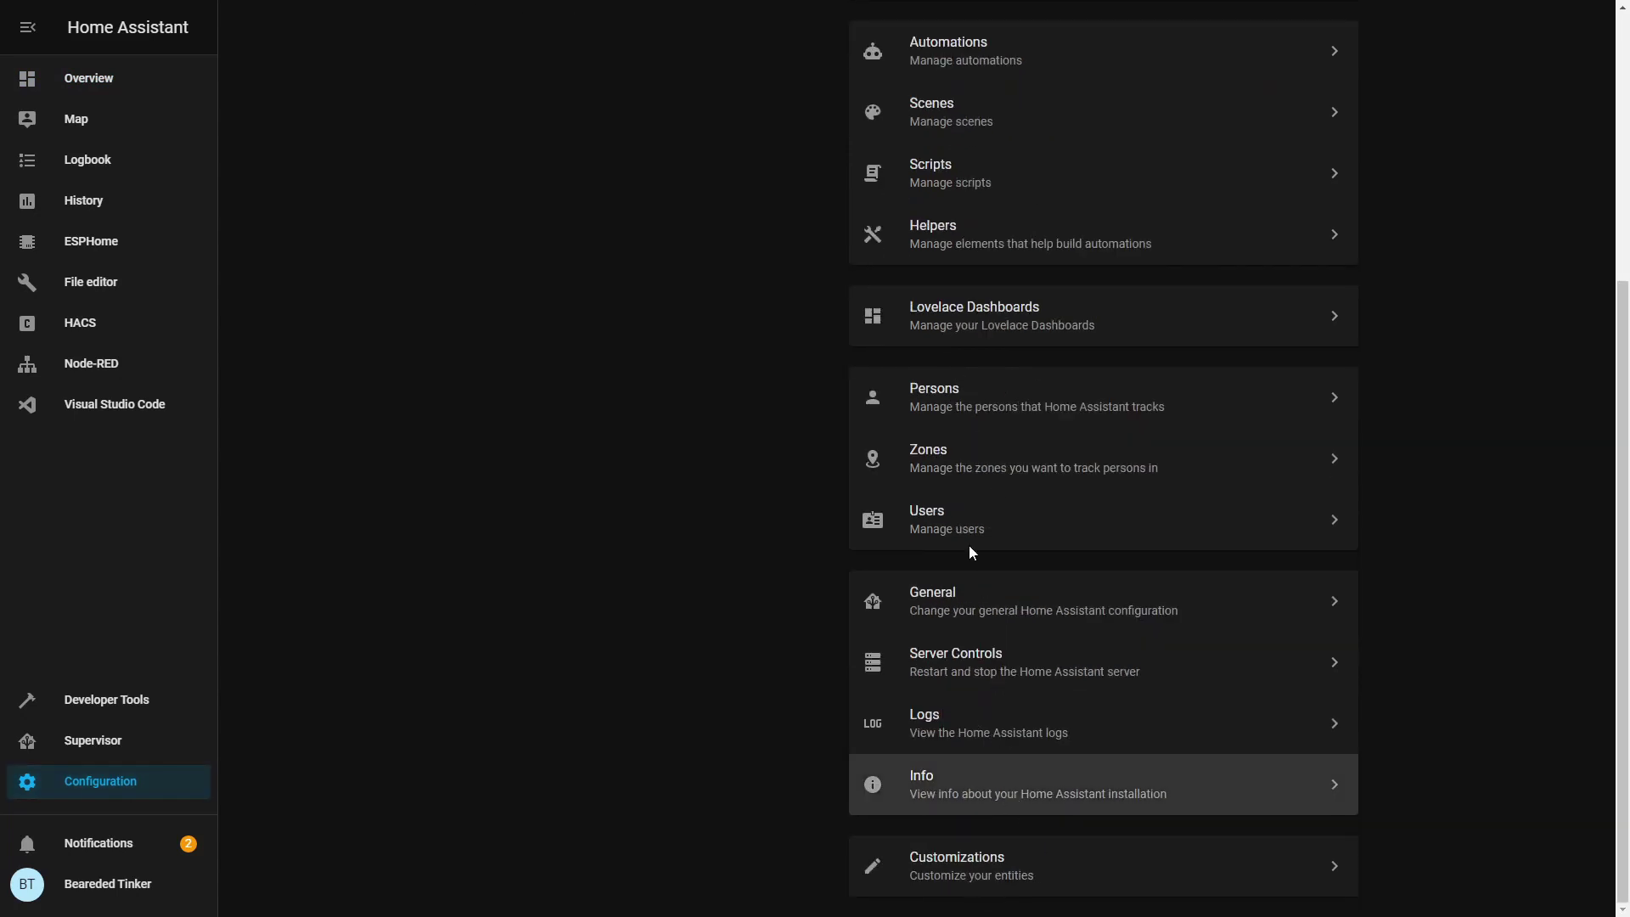
{"action": "left_click", "coordinate": [956, 768]}
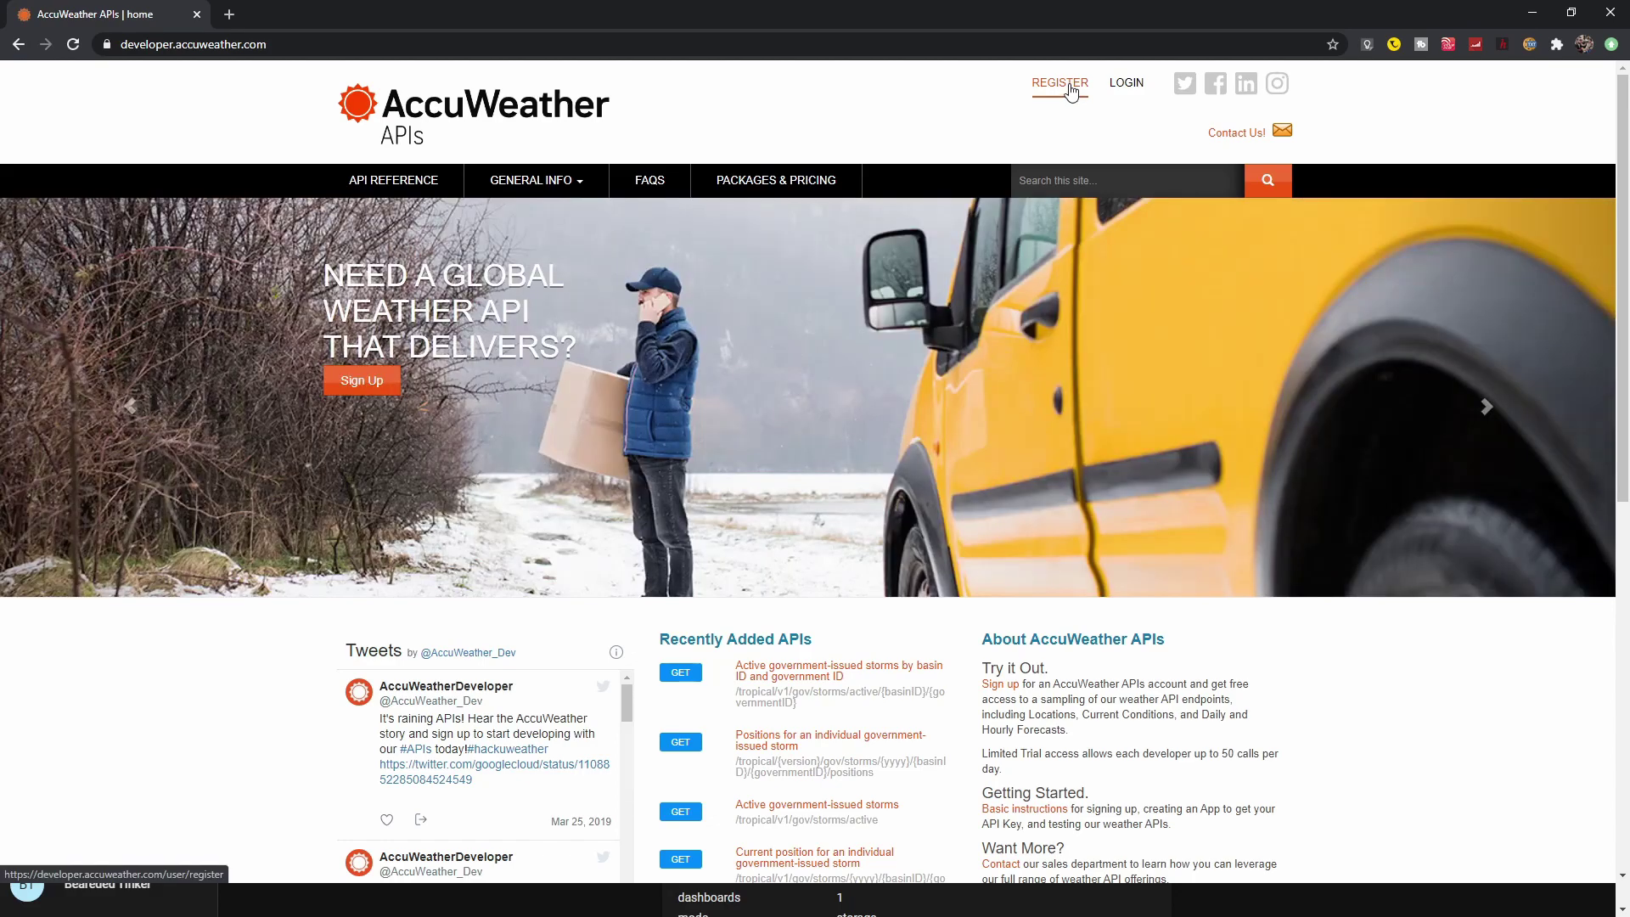
Step: Fill in the AccuWeather developer registration form, accept the terms and create the account
{"action": "left_click", "coordinate": [1069, 84]}
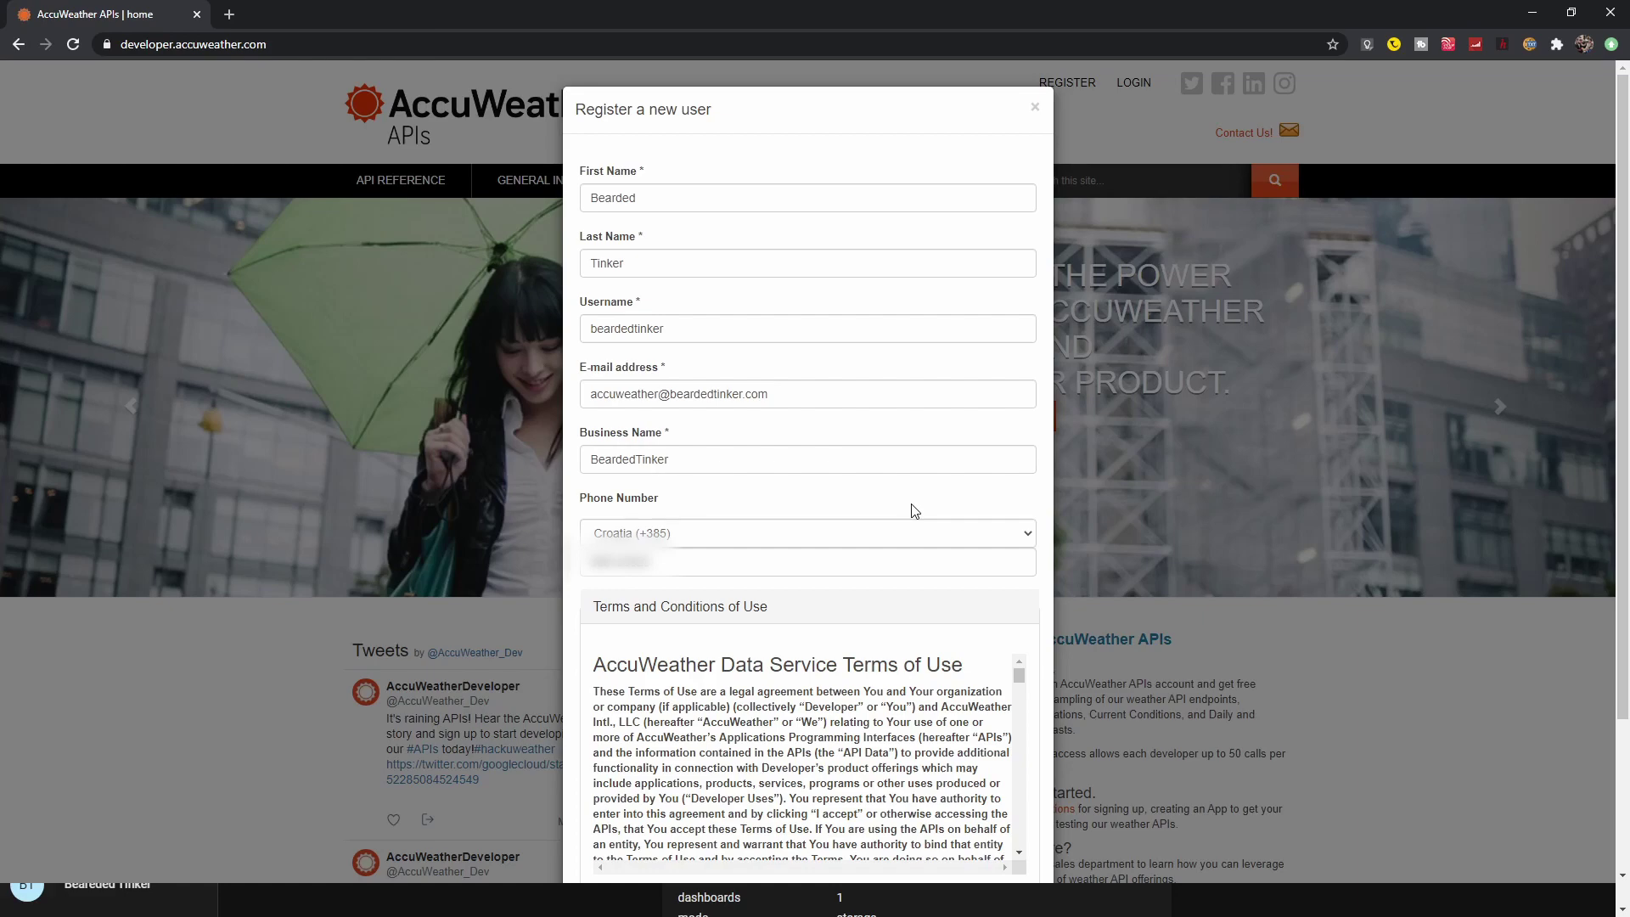
{"action": "scroll", "coordinate": [914, 510], "scroll_direction": "down", "scroll_amount": 3}
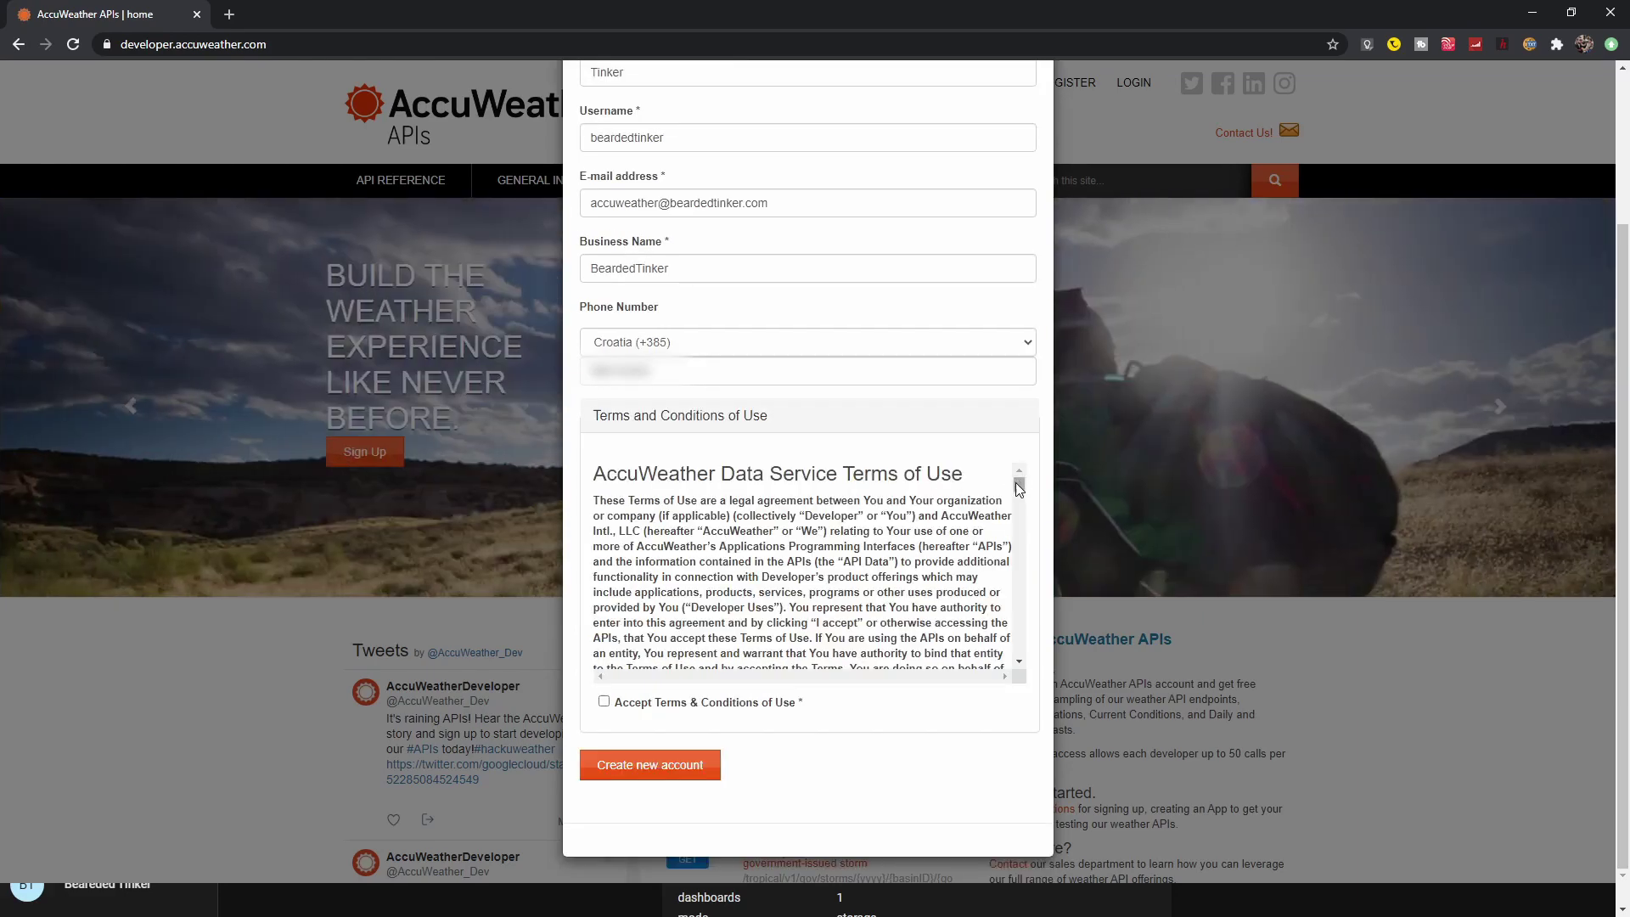
{"action": "left_click_drag", "start_coordinate": [1019, 485], "coordinate": [1019, 648]}
{"action": "left_click", "coordinate": [604, 702]}
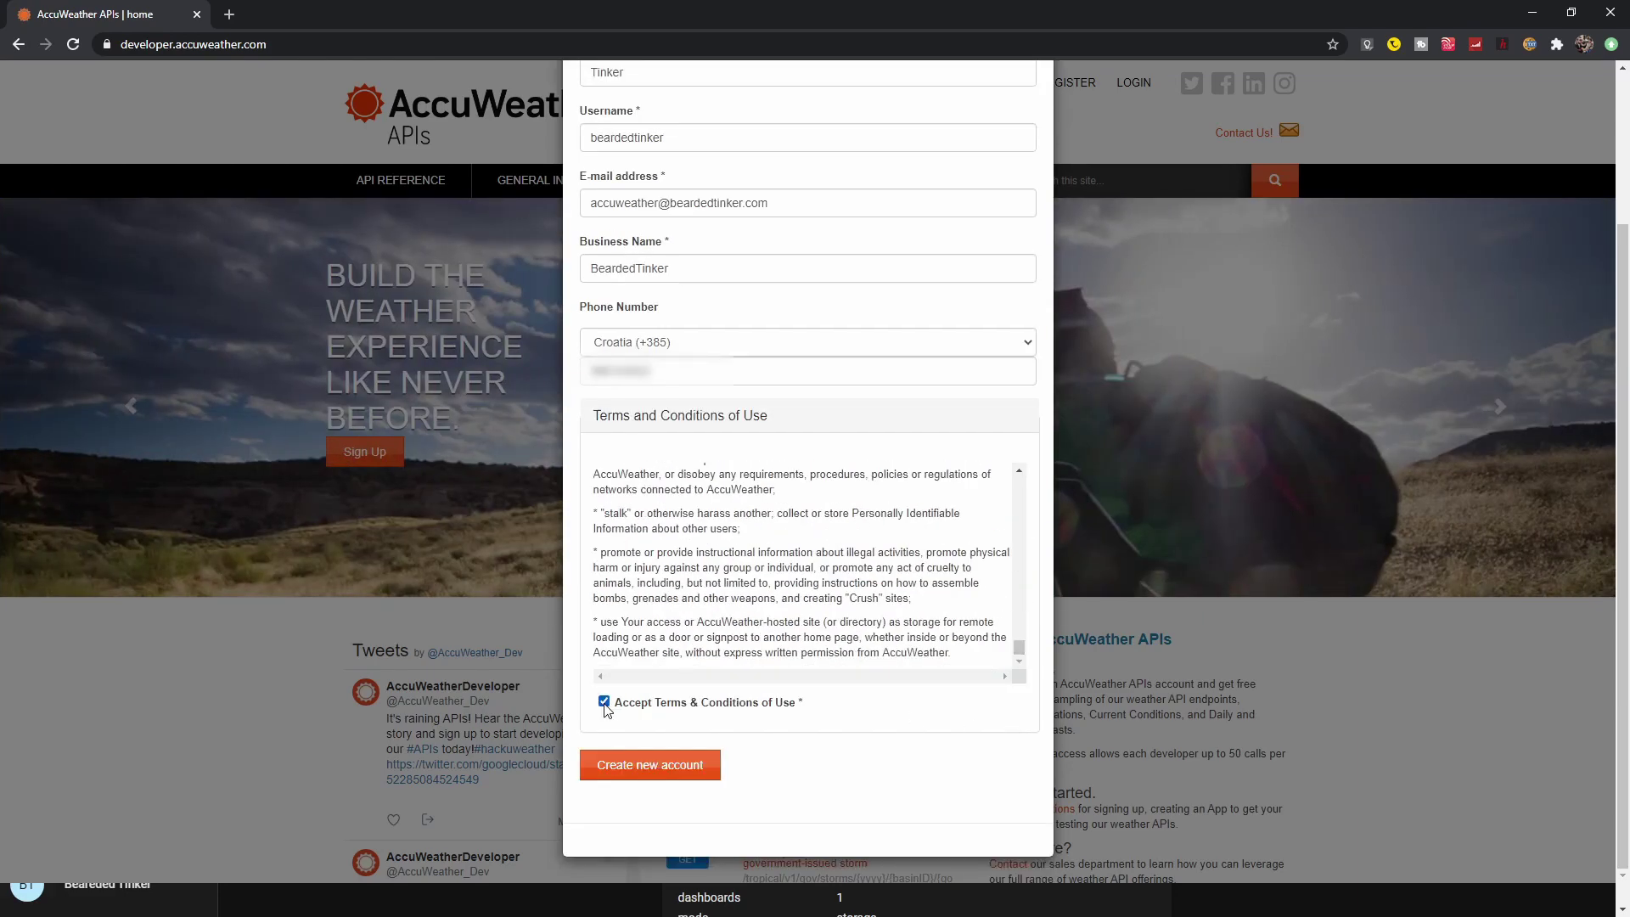
{"action": "left_click", "coordinate": [645, 765]}
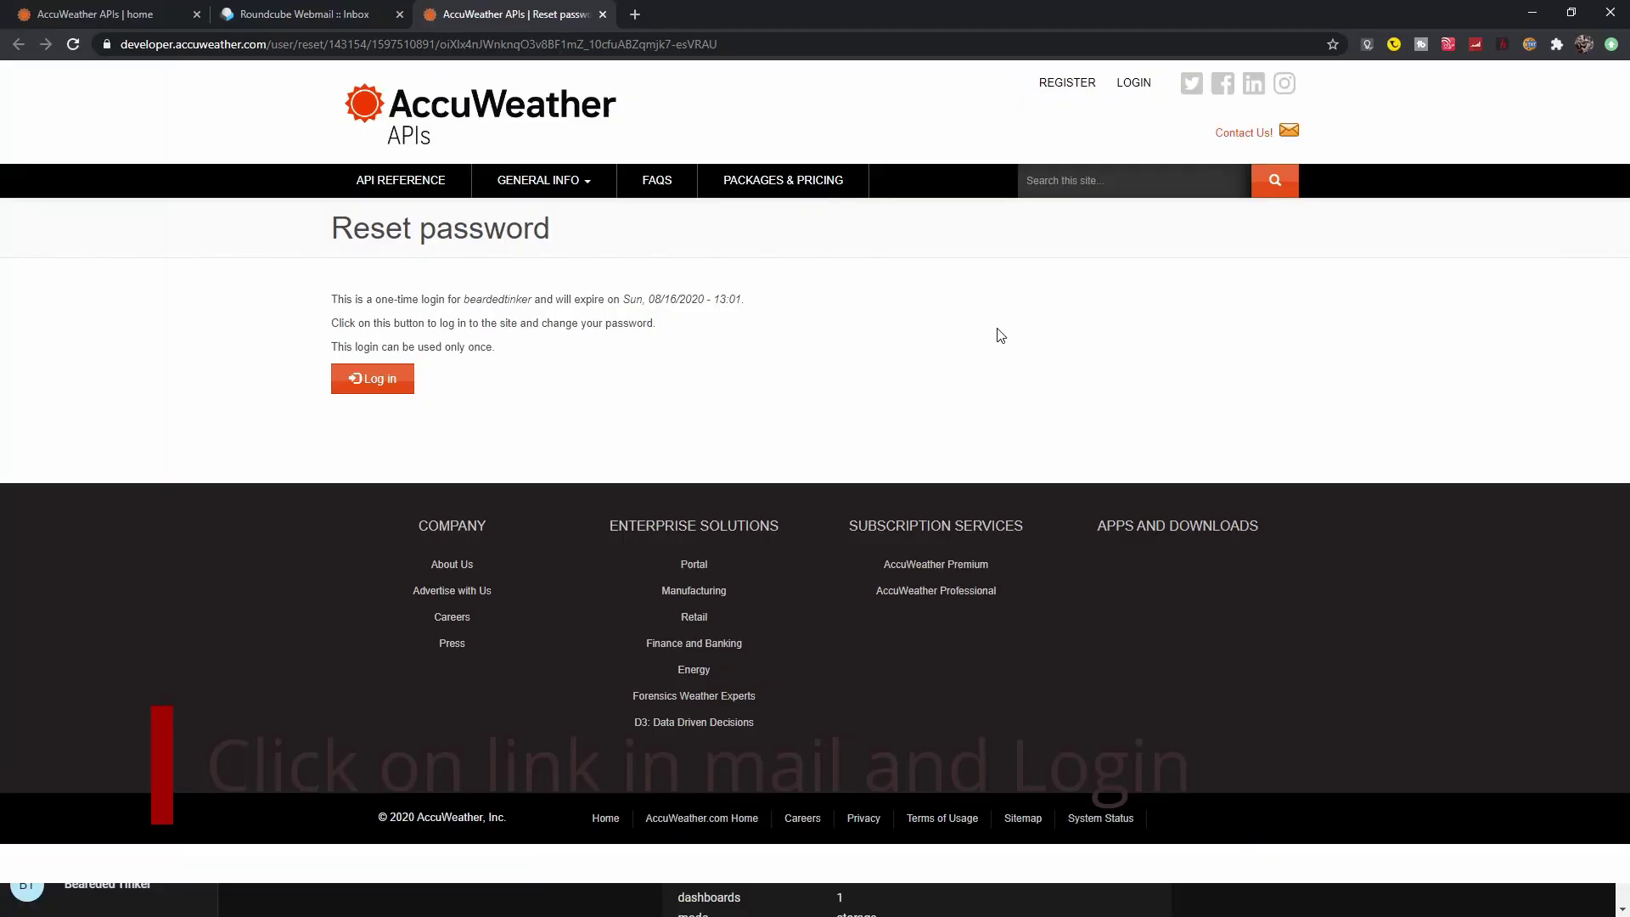
Step: Log in via the one-time link and fill in a Chrome-generated account password
{"action": "left_click", "coordinate": [375, 381]}
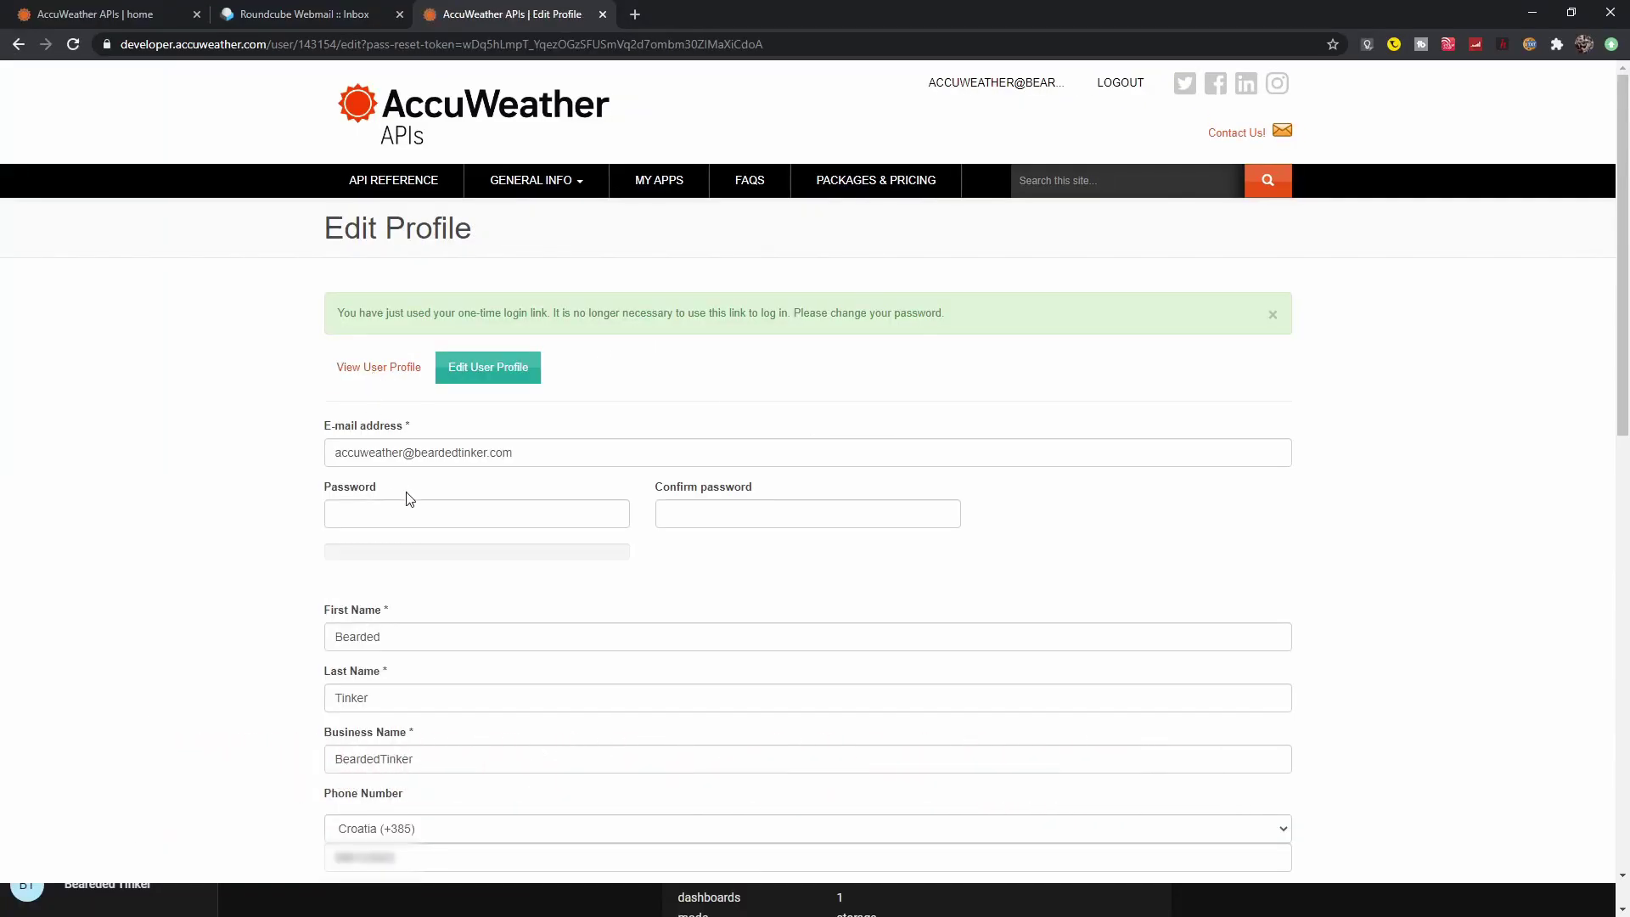
{"action": "left_click", "coordinate": [405, 513]}
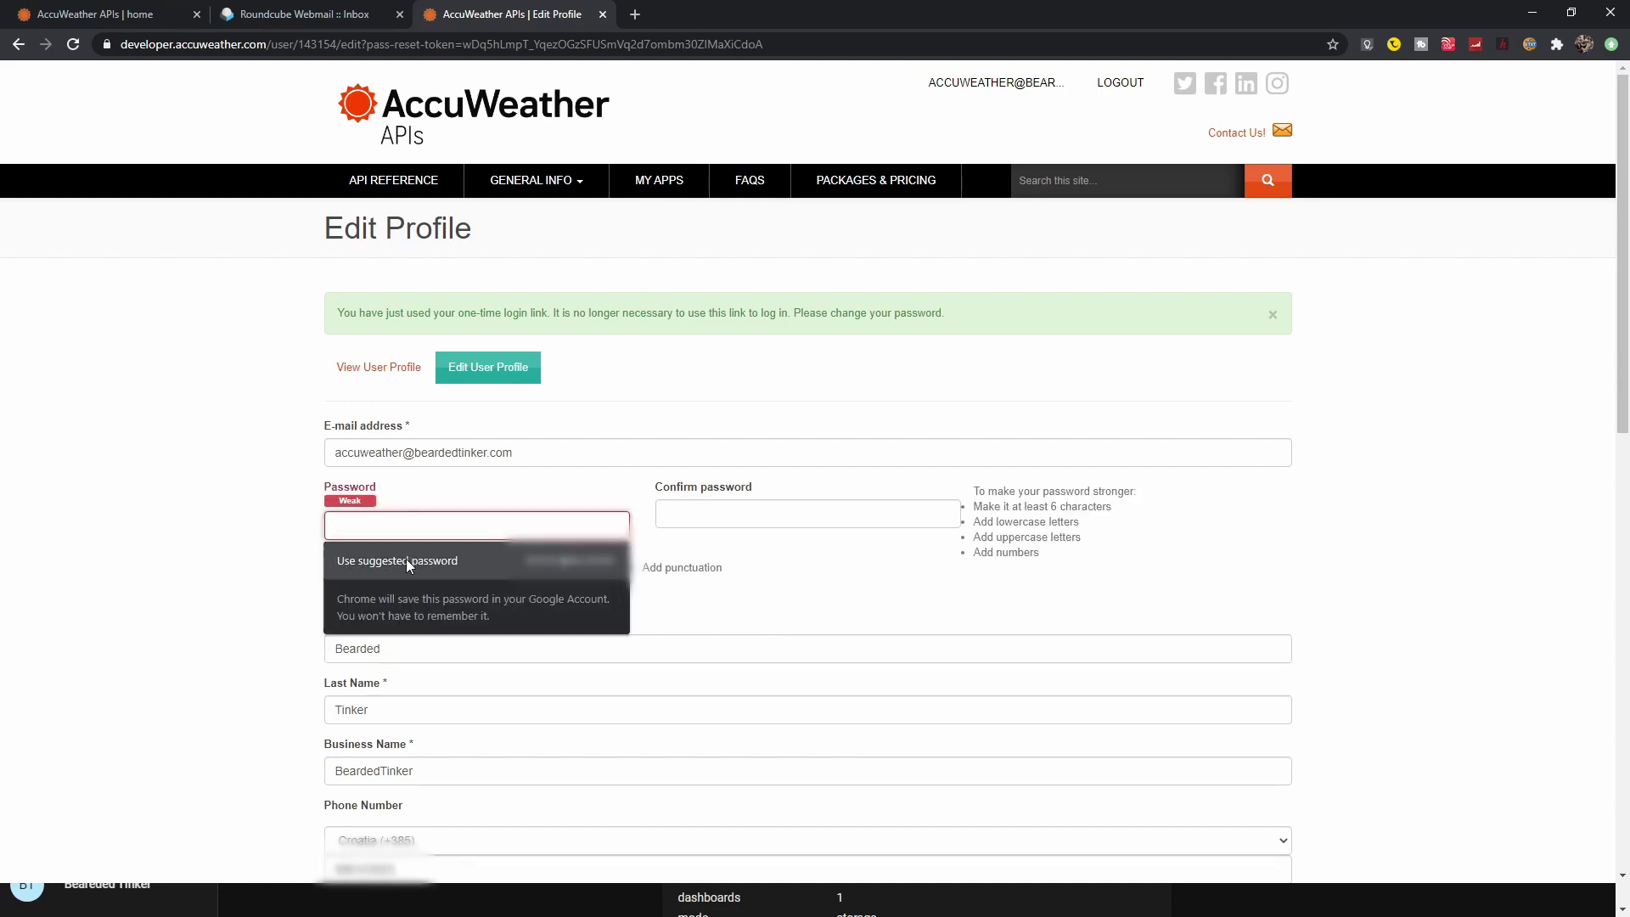
{"action": "left_click", "coordinate": [411, 564]}
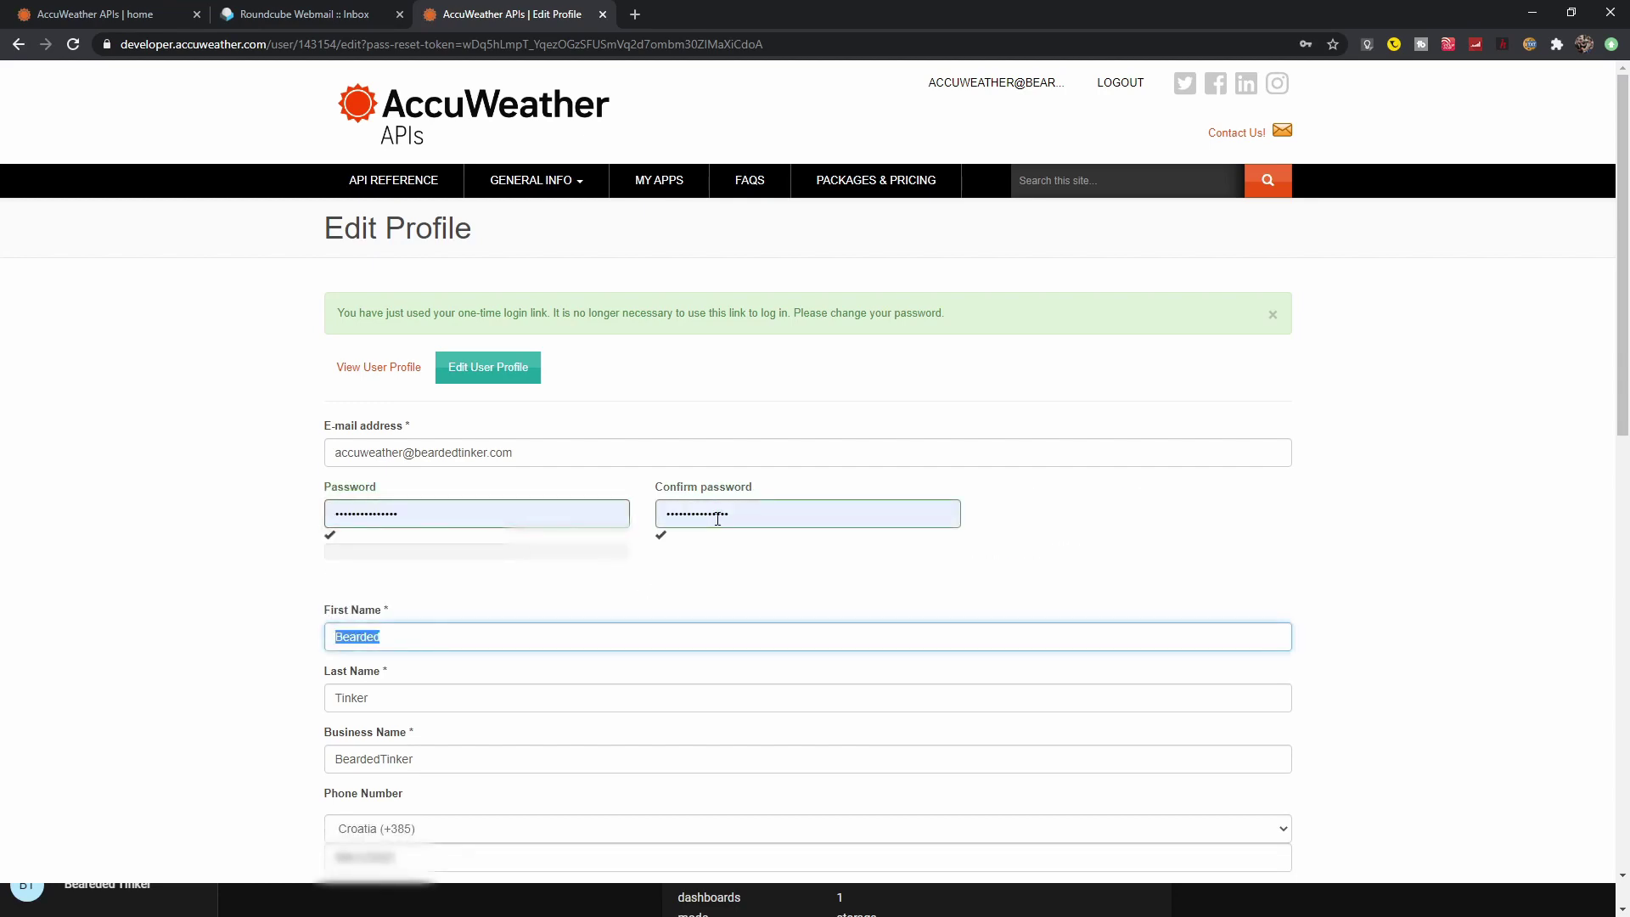
Step: Set the profile time zone to Europe/Zagreb and save the changes
{"action": "scroll", "coordinate": [717, 519], "scroll_direction": "down", "scroll_amount": 8}
{"action": "left_click", "coordinate": [1268, 303]}
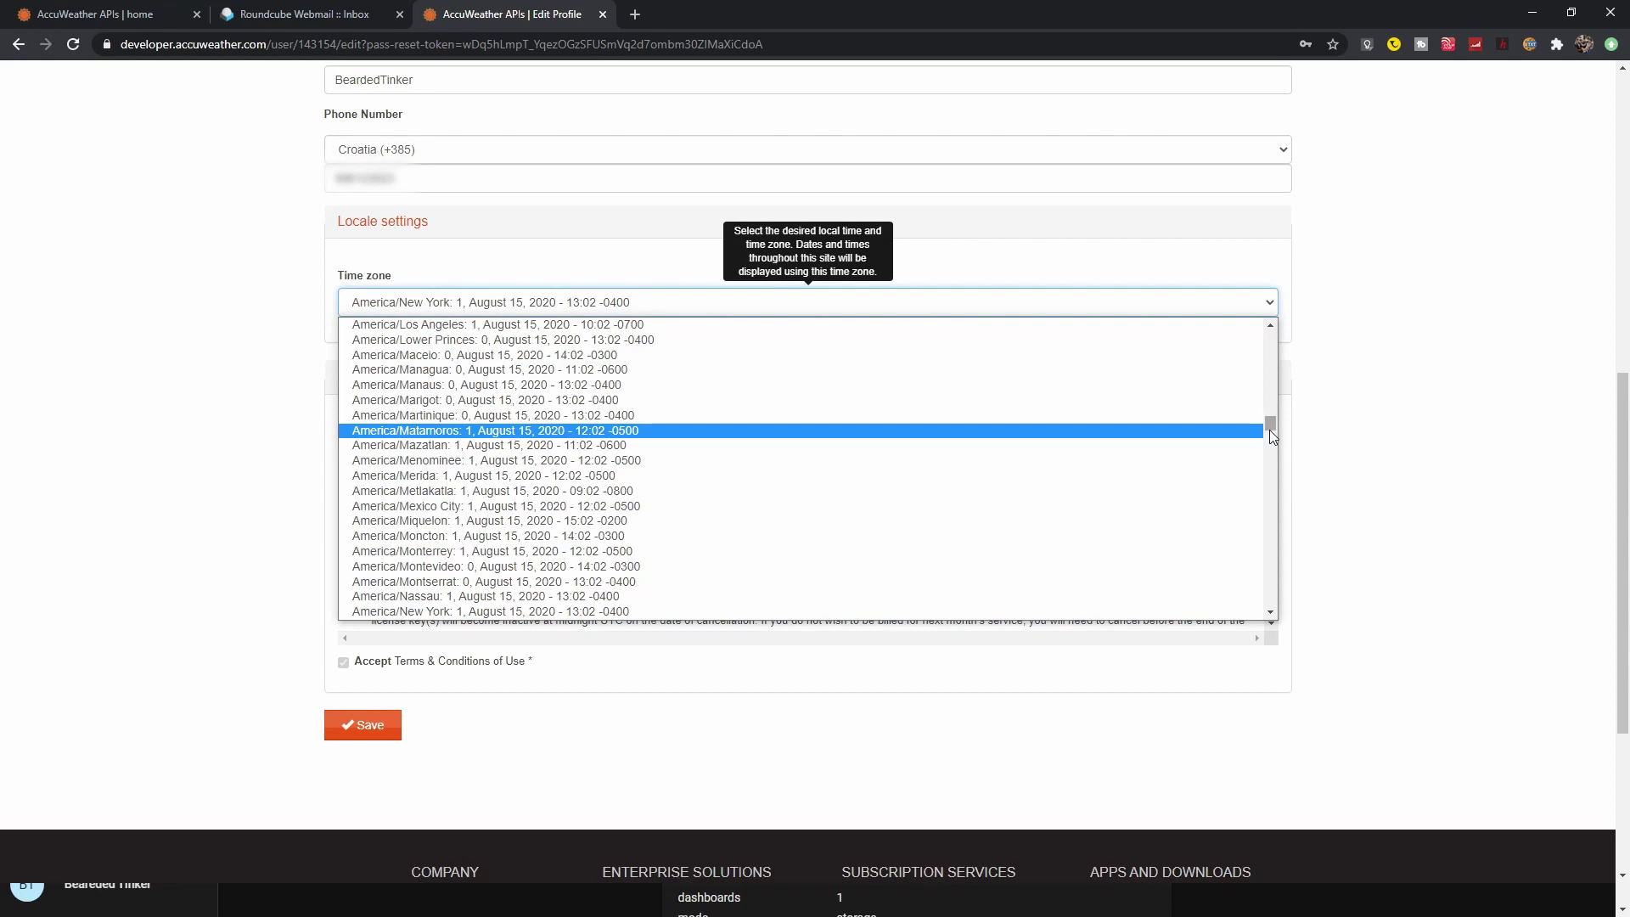
{"action": "left_click_drag", "start_coordinate": [1271, 430], "coordinate": [1272, 579]}
{"action": "left_click", "coordinate": [689, 374]}
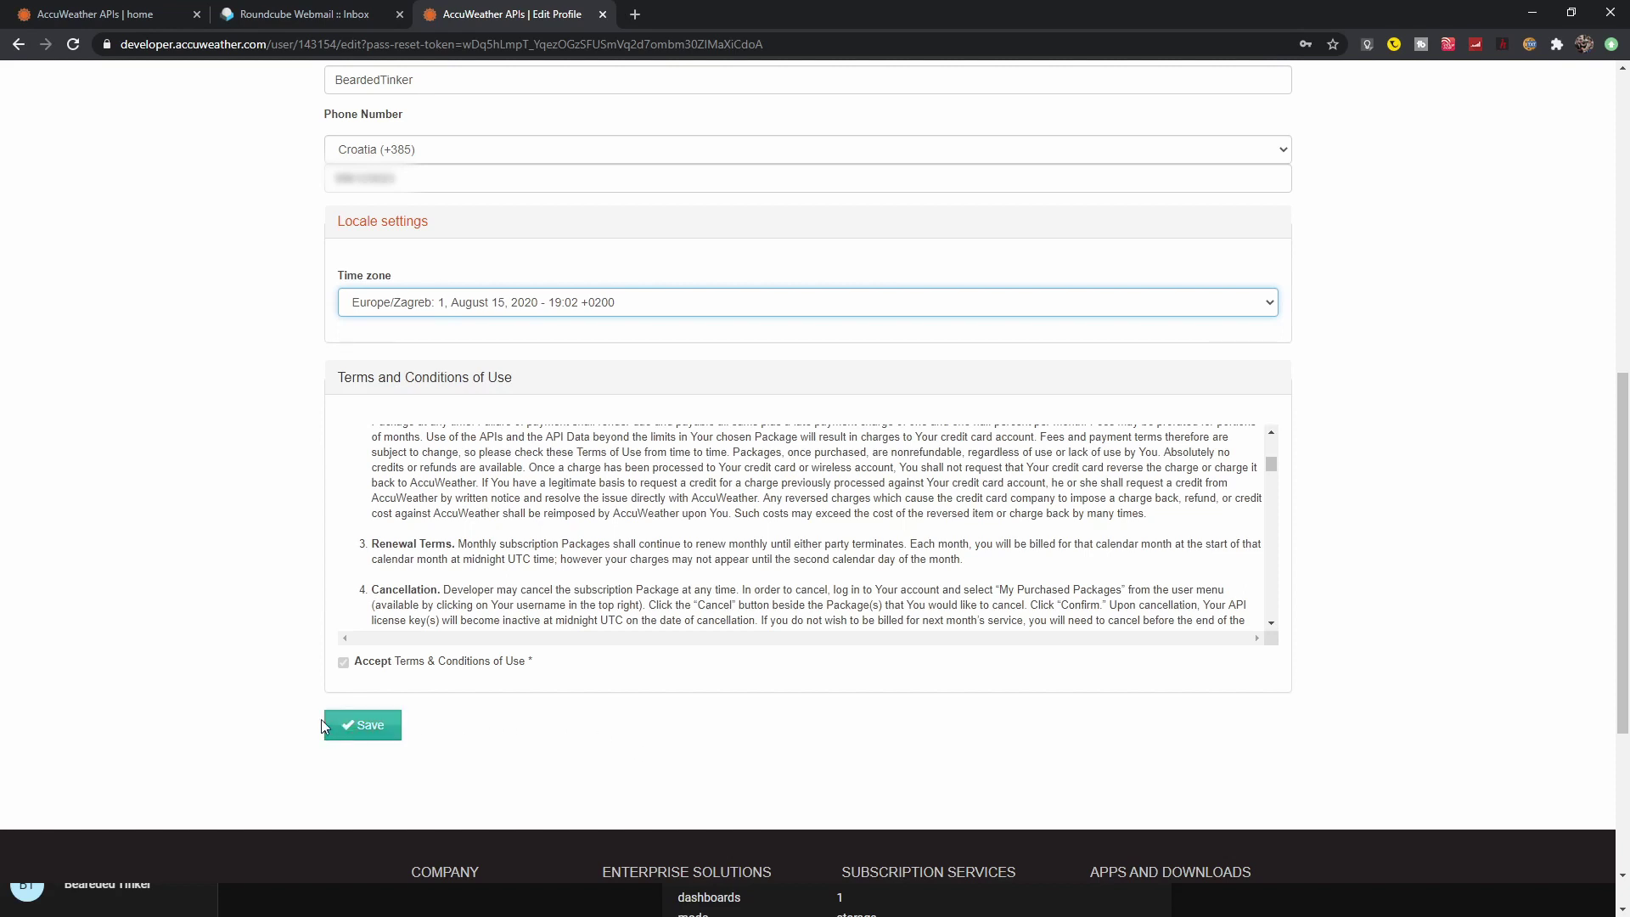
{"action": "left_click", "coordinate": [364, 727]}
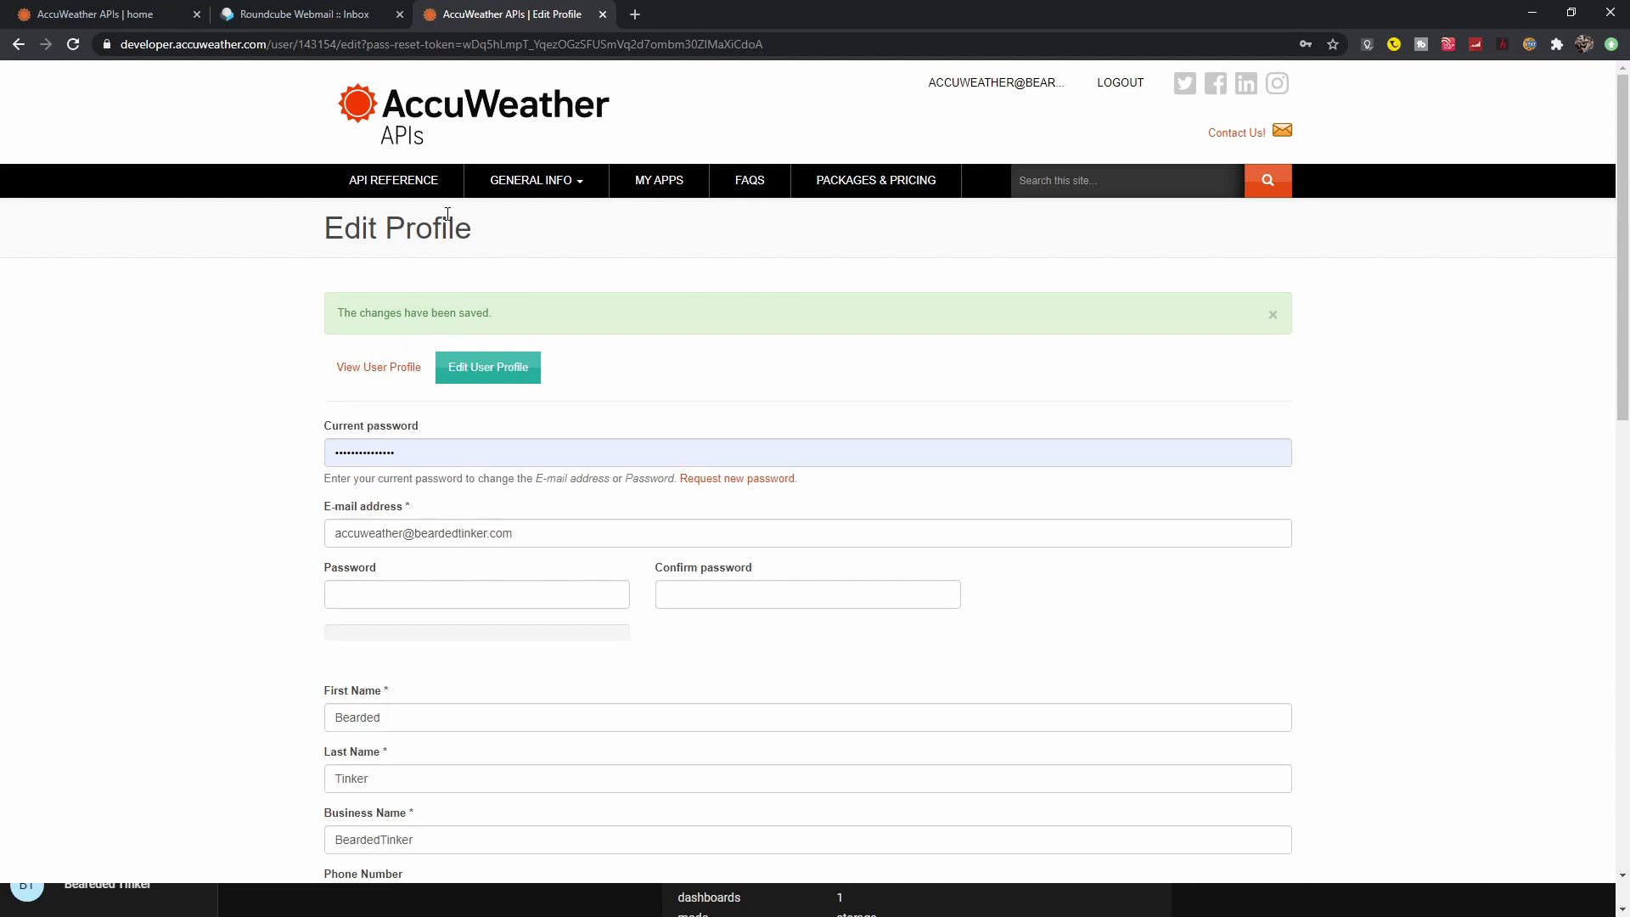
Step: Start a new app in My Apps named 'Home Assistant'
{"action": "left_click", "coordinate": [658, 184]}
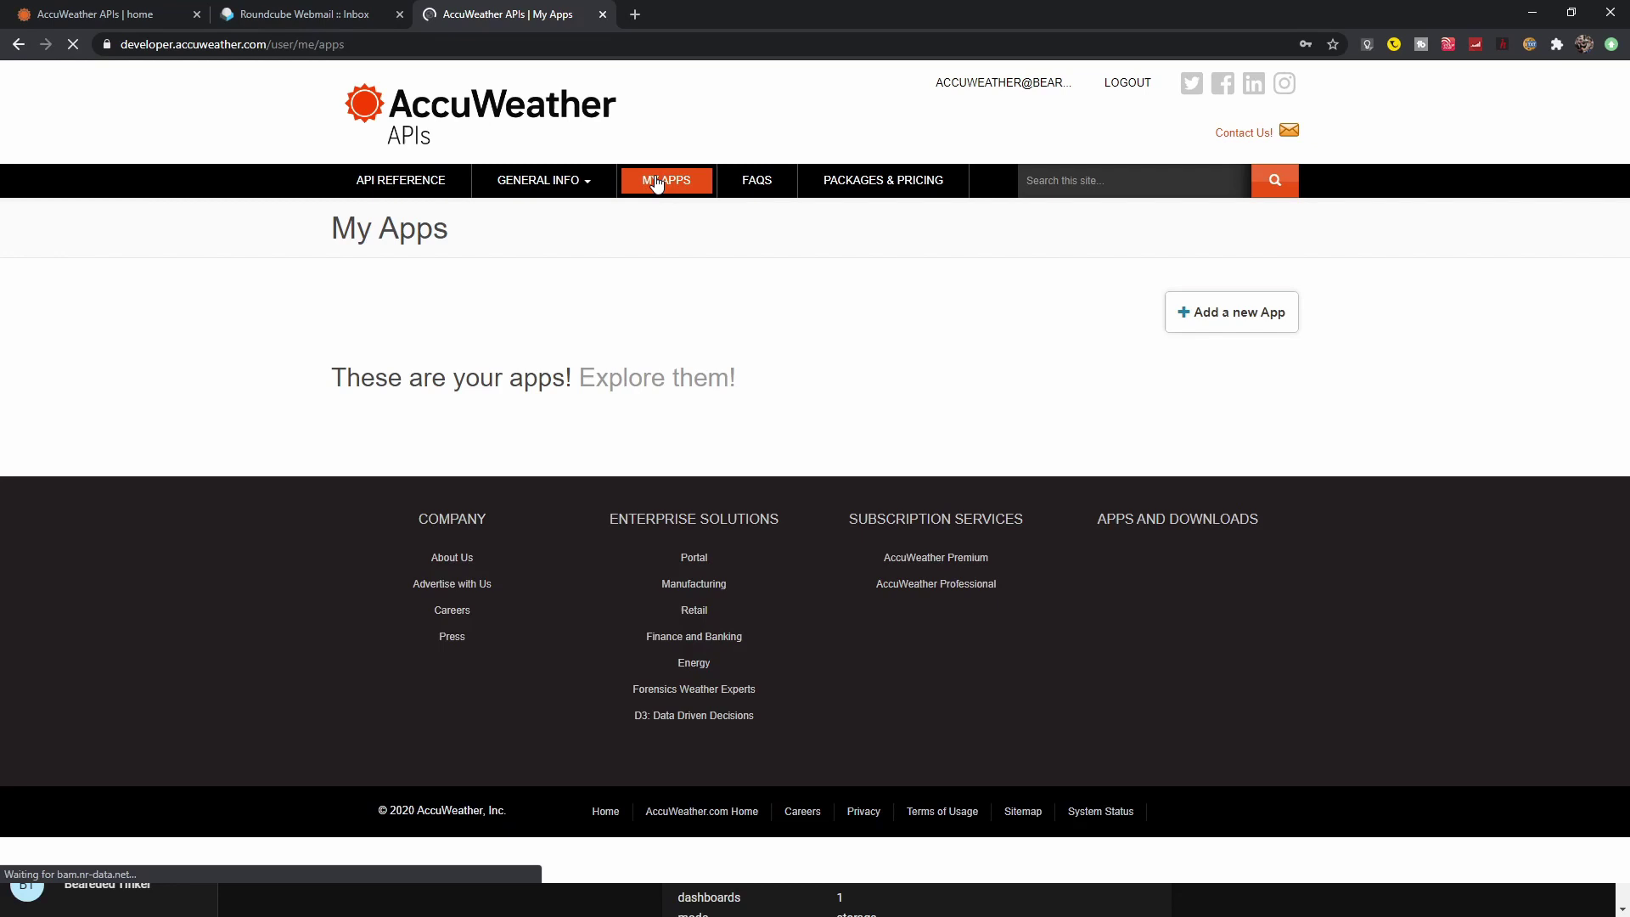
{"action": "left_click", "coordinate": [1250, 323]}
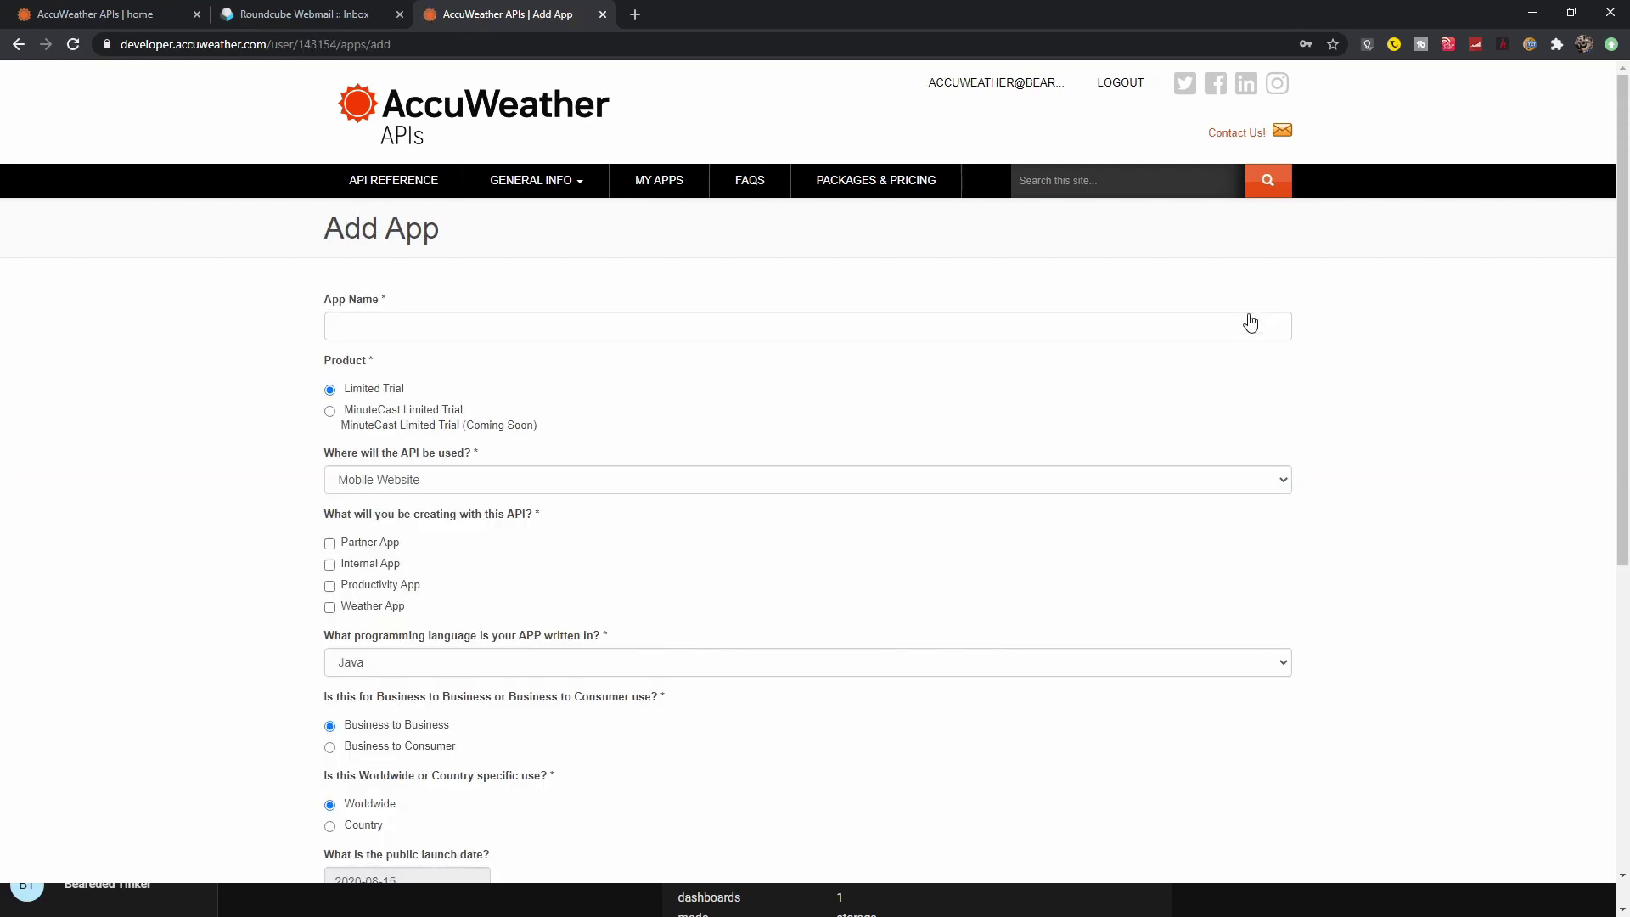
{"action": "left_click", "coordinate": [1196, 326]}
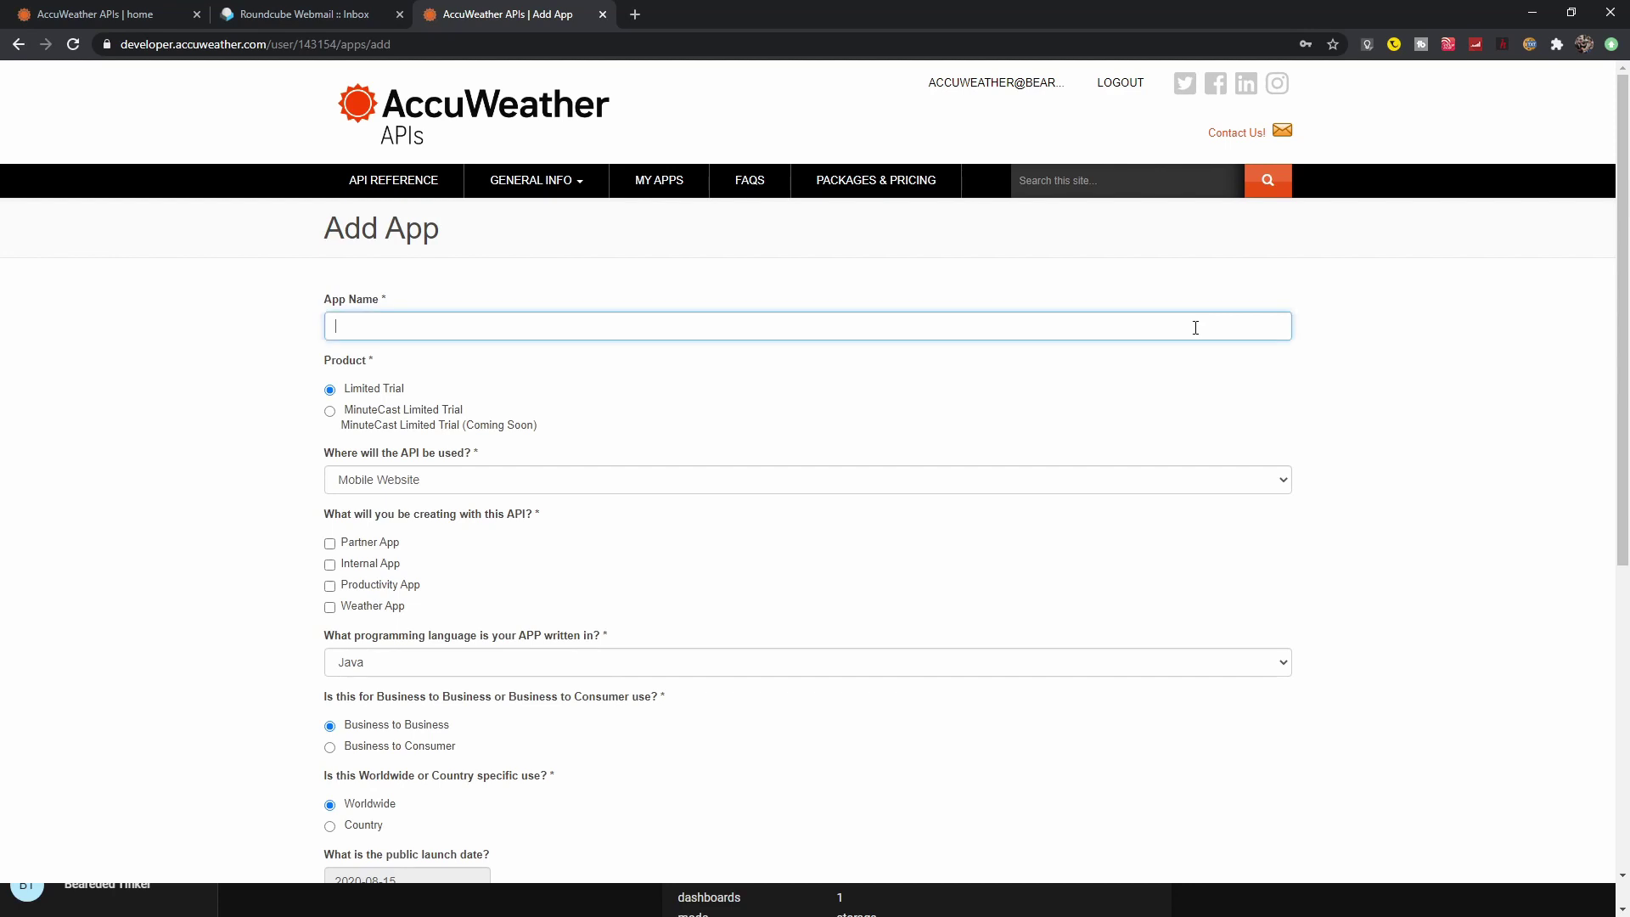
{"action": "type", "text": "Home"}
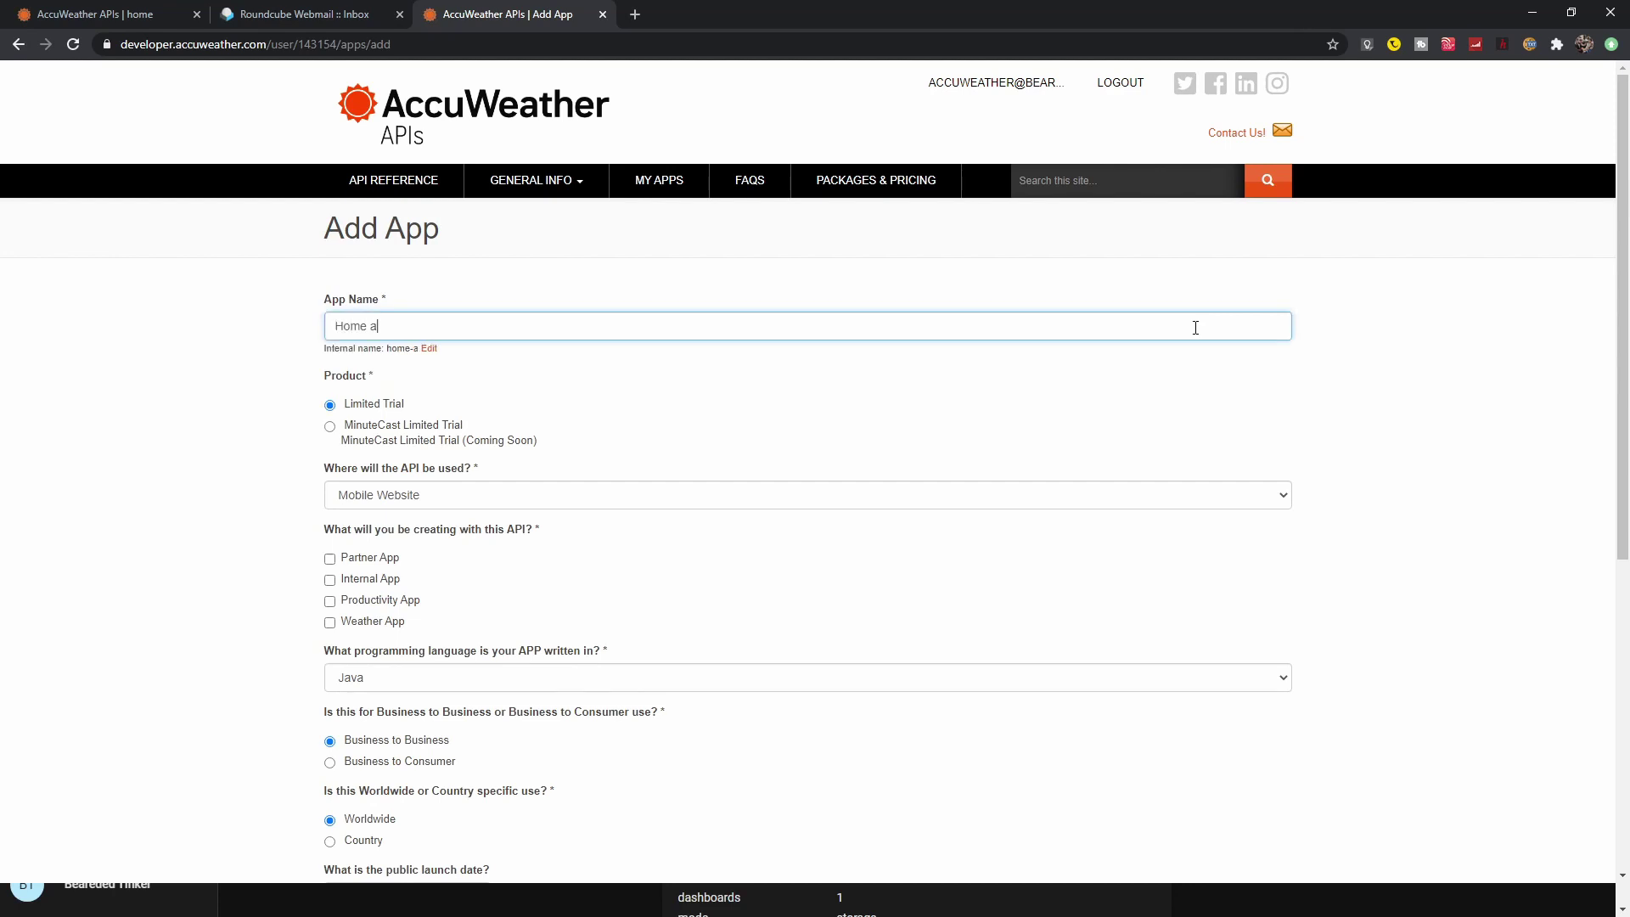
{"action": "type", "text": " Assistant"}
Step: Set API usage to Other, mark it as an Internal App, and choose Python
{"action": "left_click", "coordinate": [540, 499]}
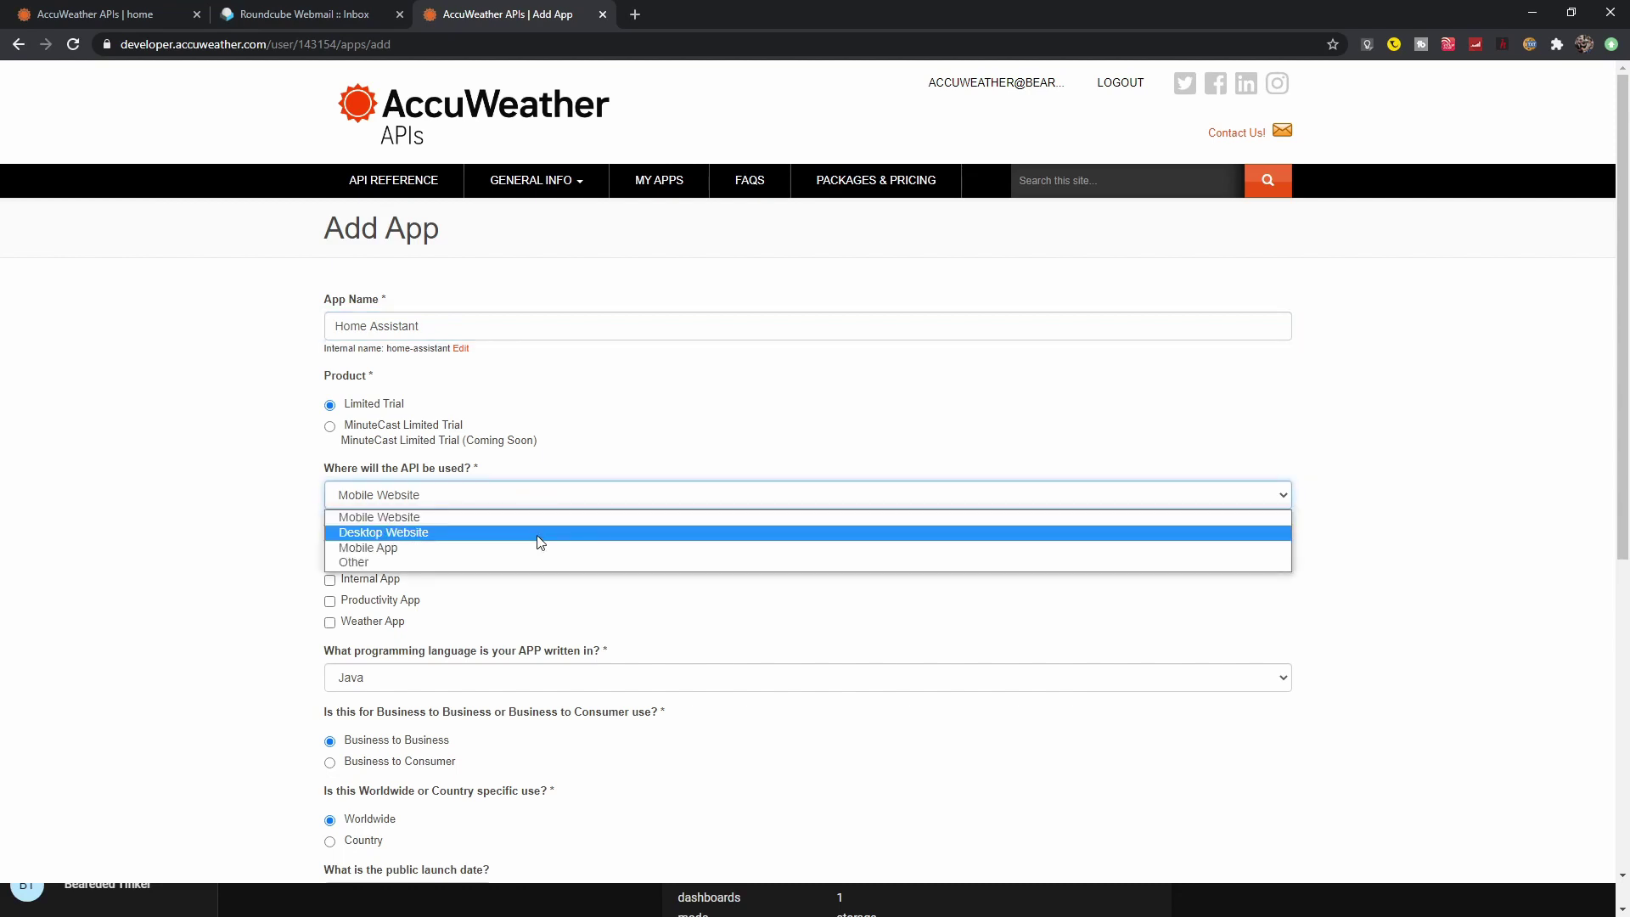
{"action": "left_click", "coordinate": [544, 562]}
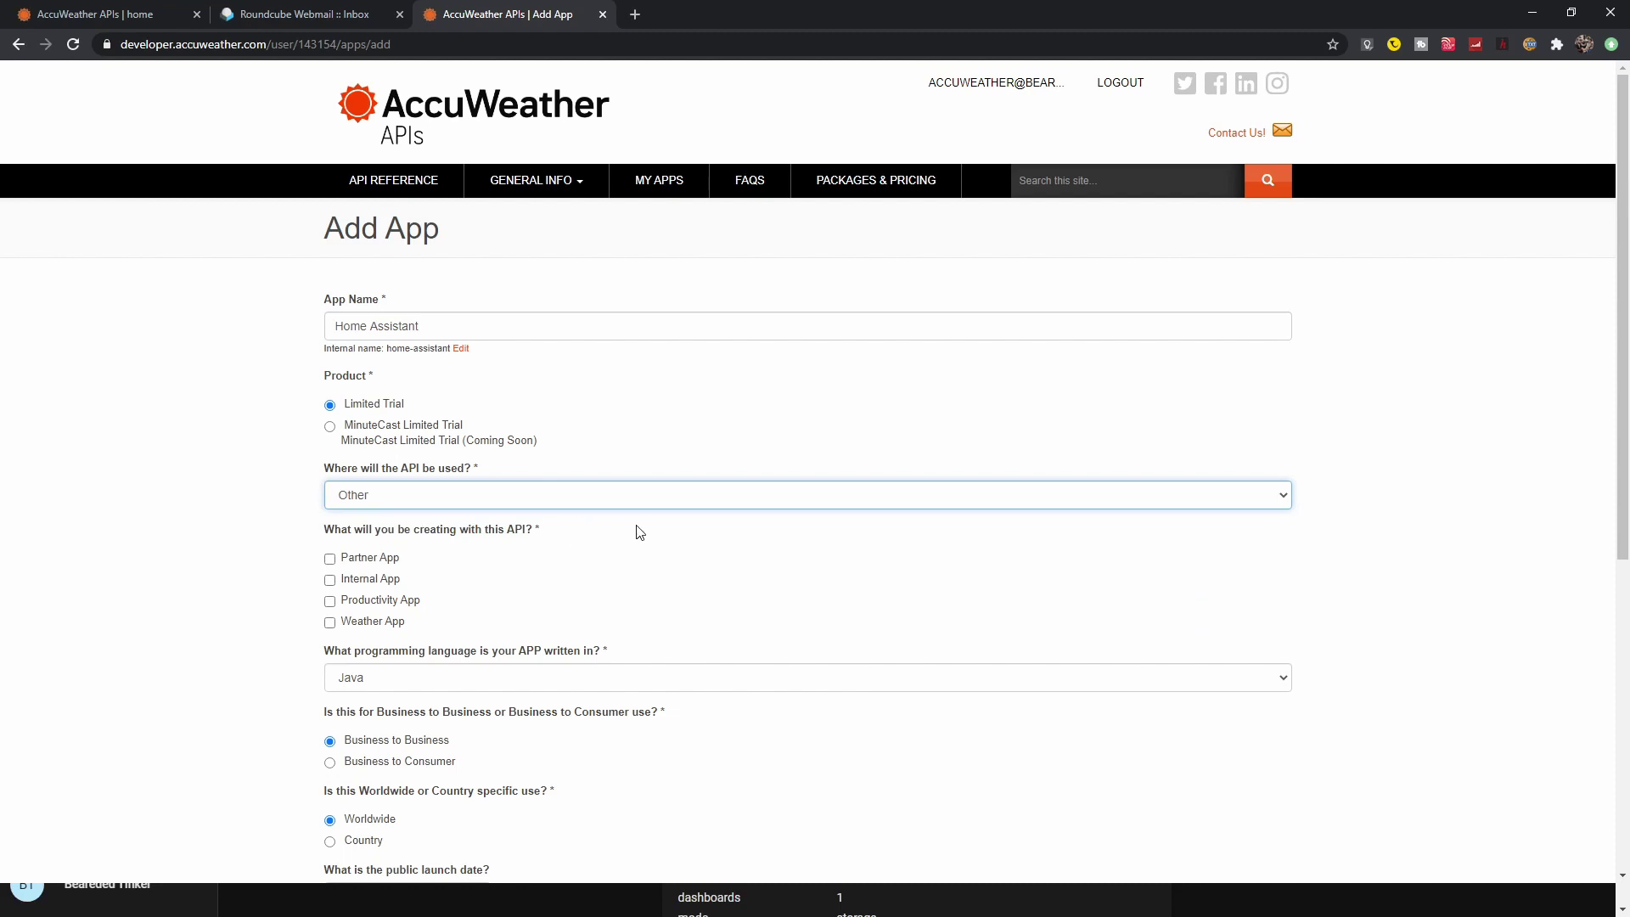
{"action": "left_click", "coordinate": [390, 584]}
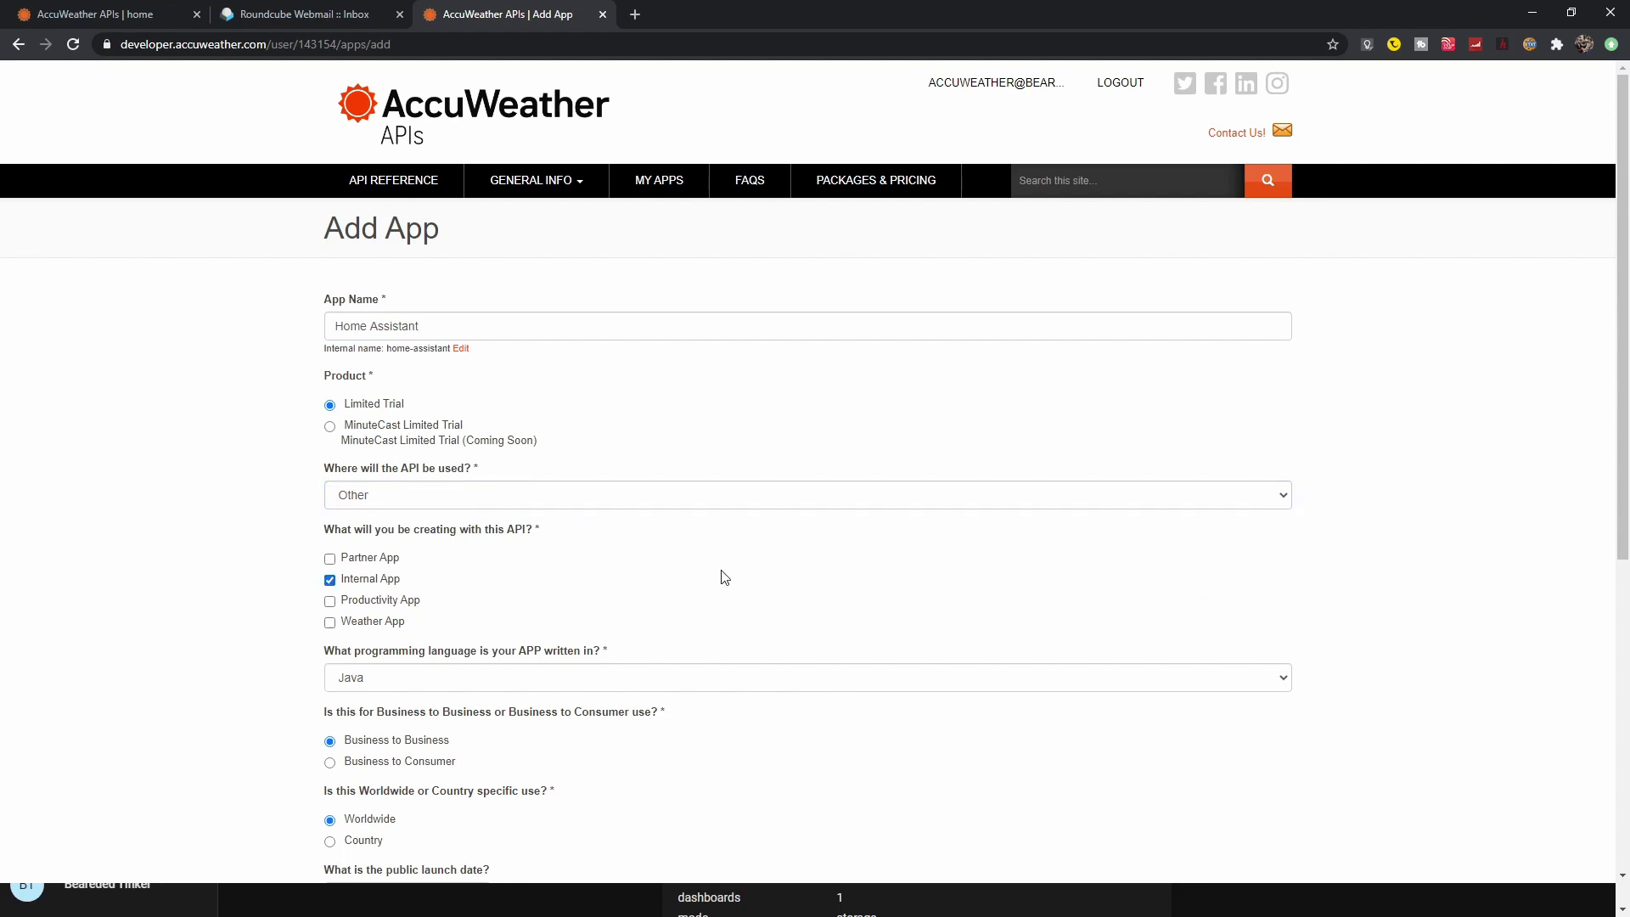
{"action": "scroll", "coordinate": [732, 566], "scroll_direction": "down", "scroll_amount": 2}
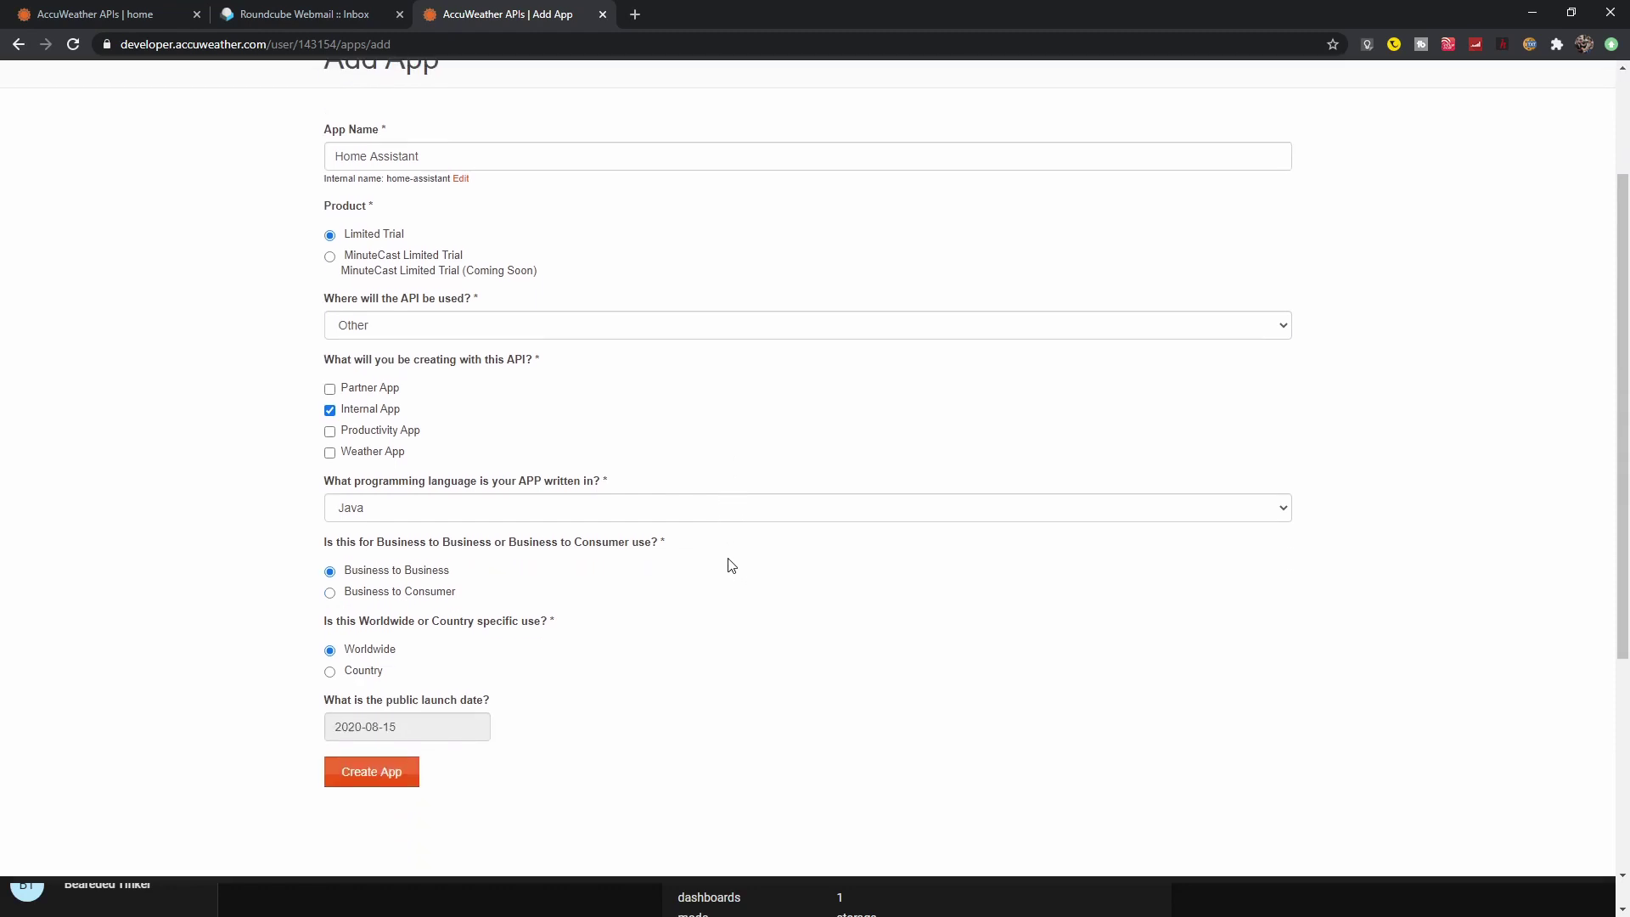
{"action": "left_click", "coordinate": [504, 508]}
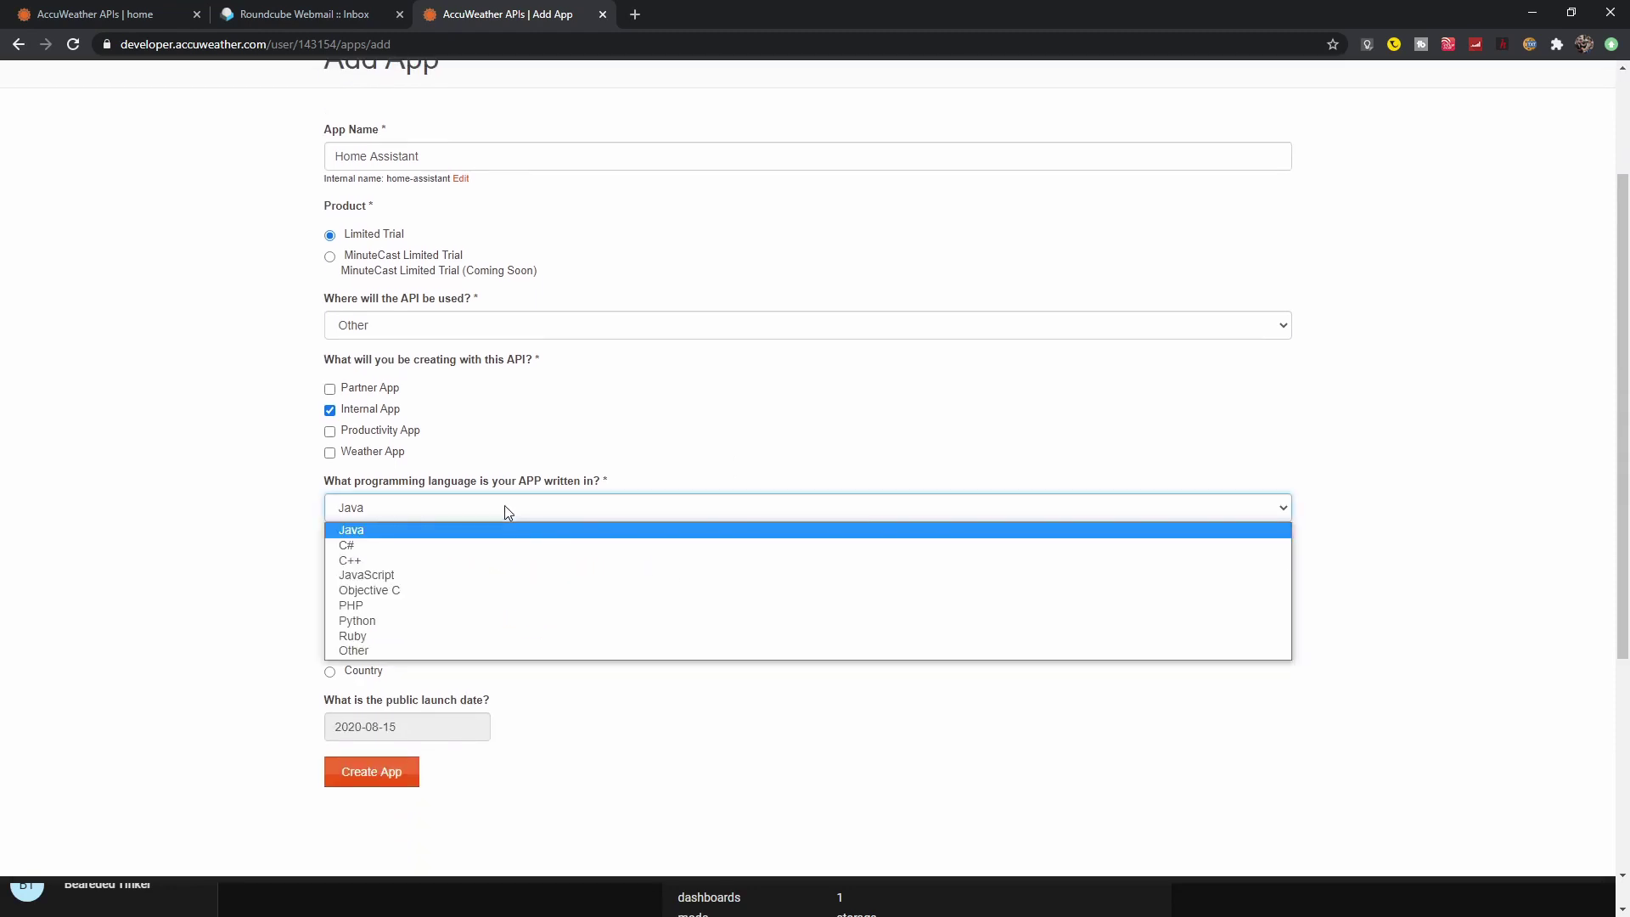
{"action": "left_click", "coordinate": [489, 620]}
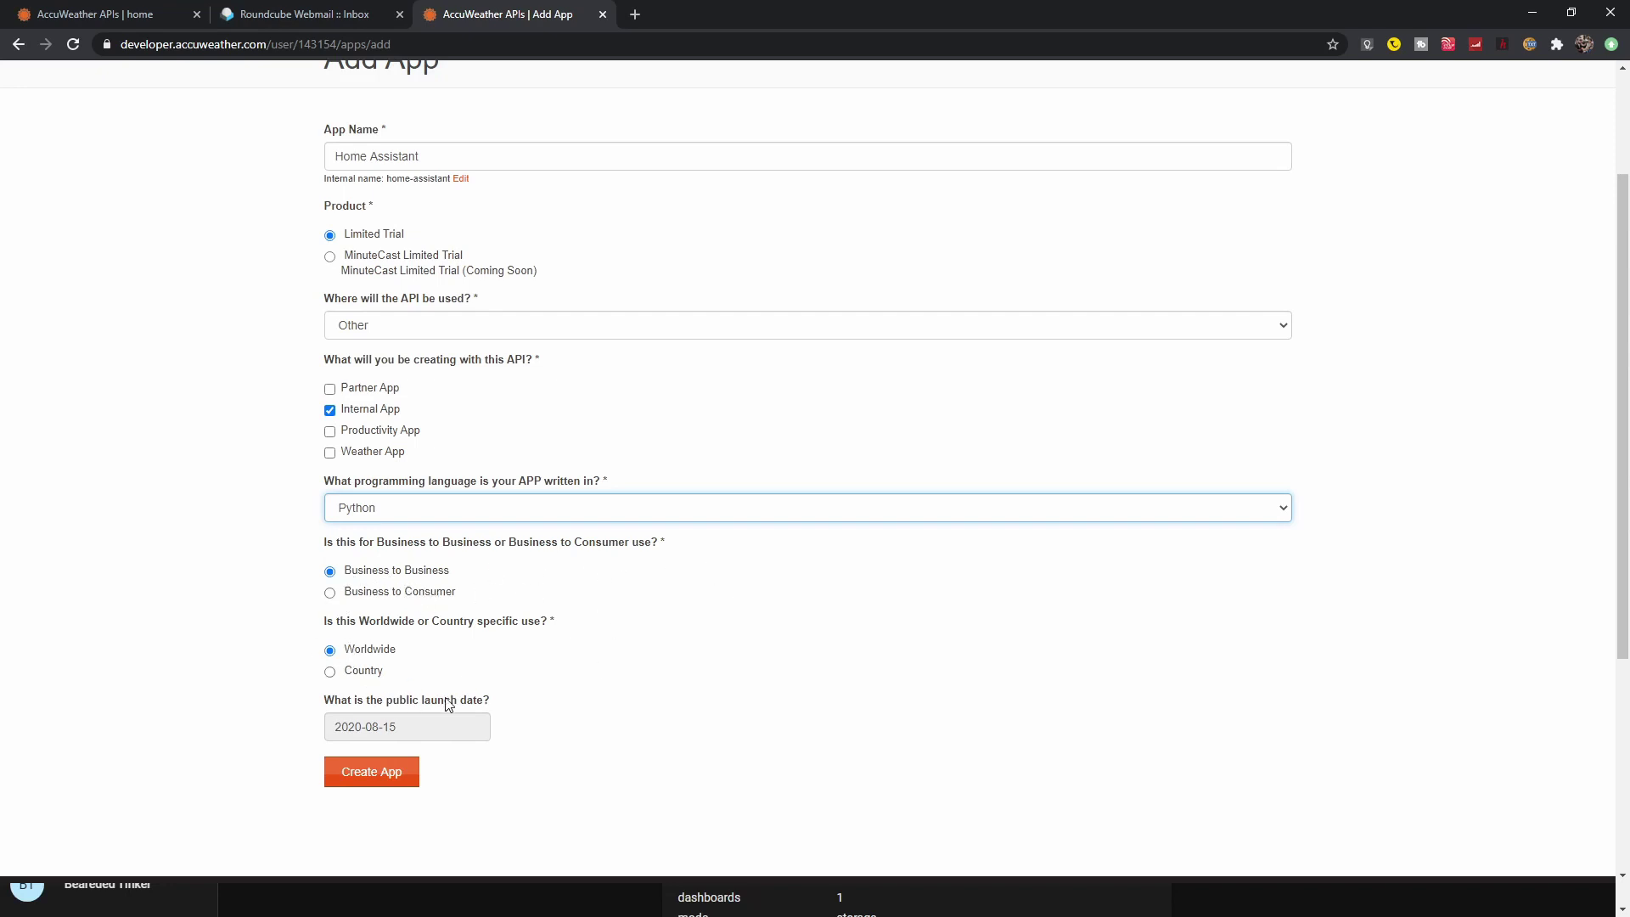
{"action": "left_click", "coordinate": [337, 689]}
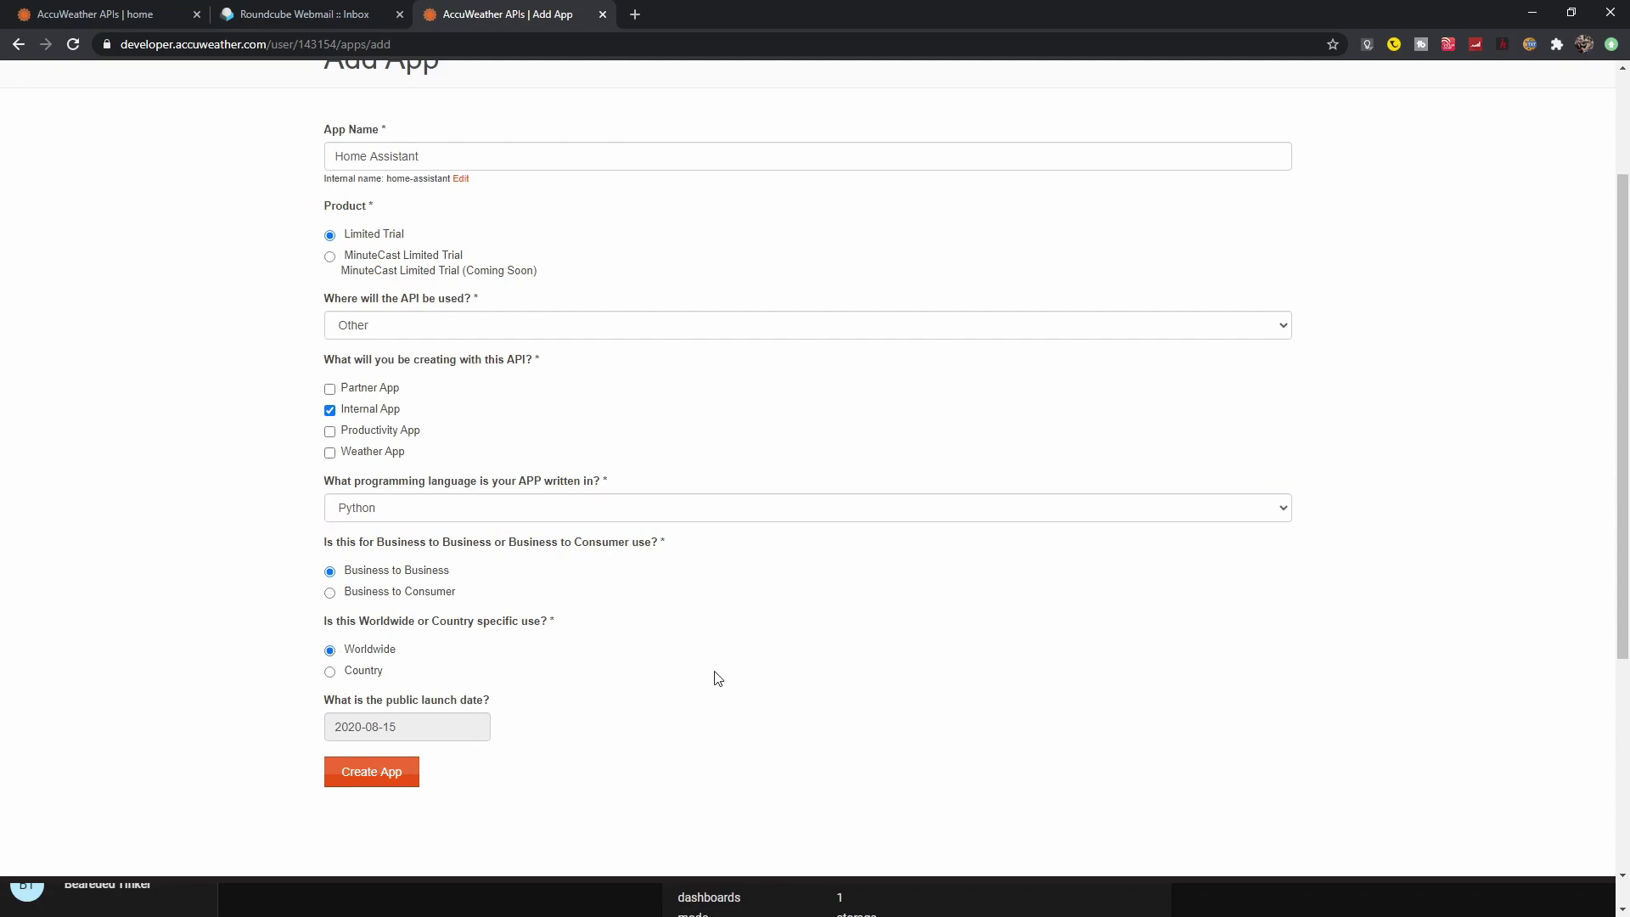
Step: Create the app, expand the Home Assistant entry and copy its API key to the clipboard
{"action": "left_click", "coordinate": [372, 773]}
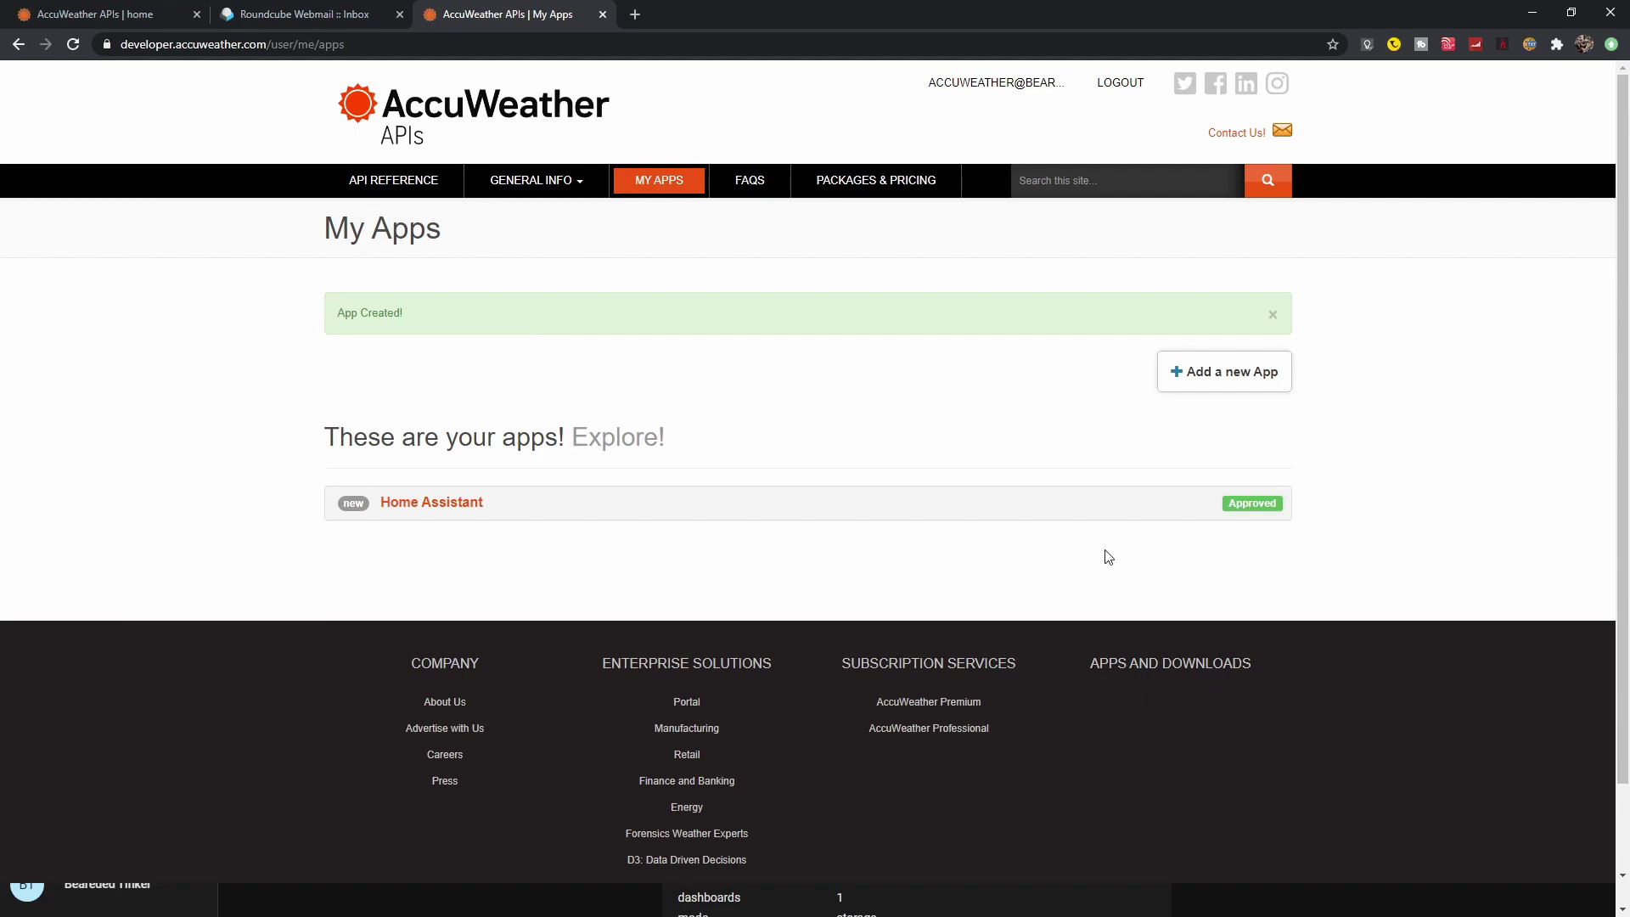
{"action": "left_click", "coordinate": [473, 506]}
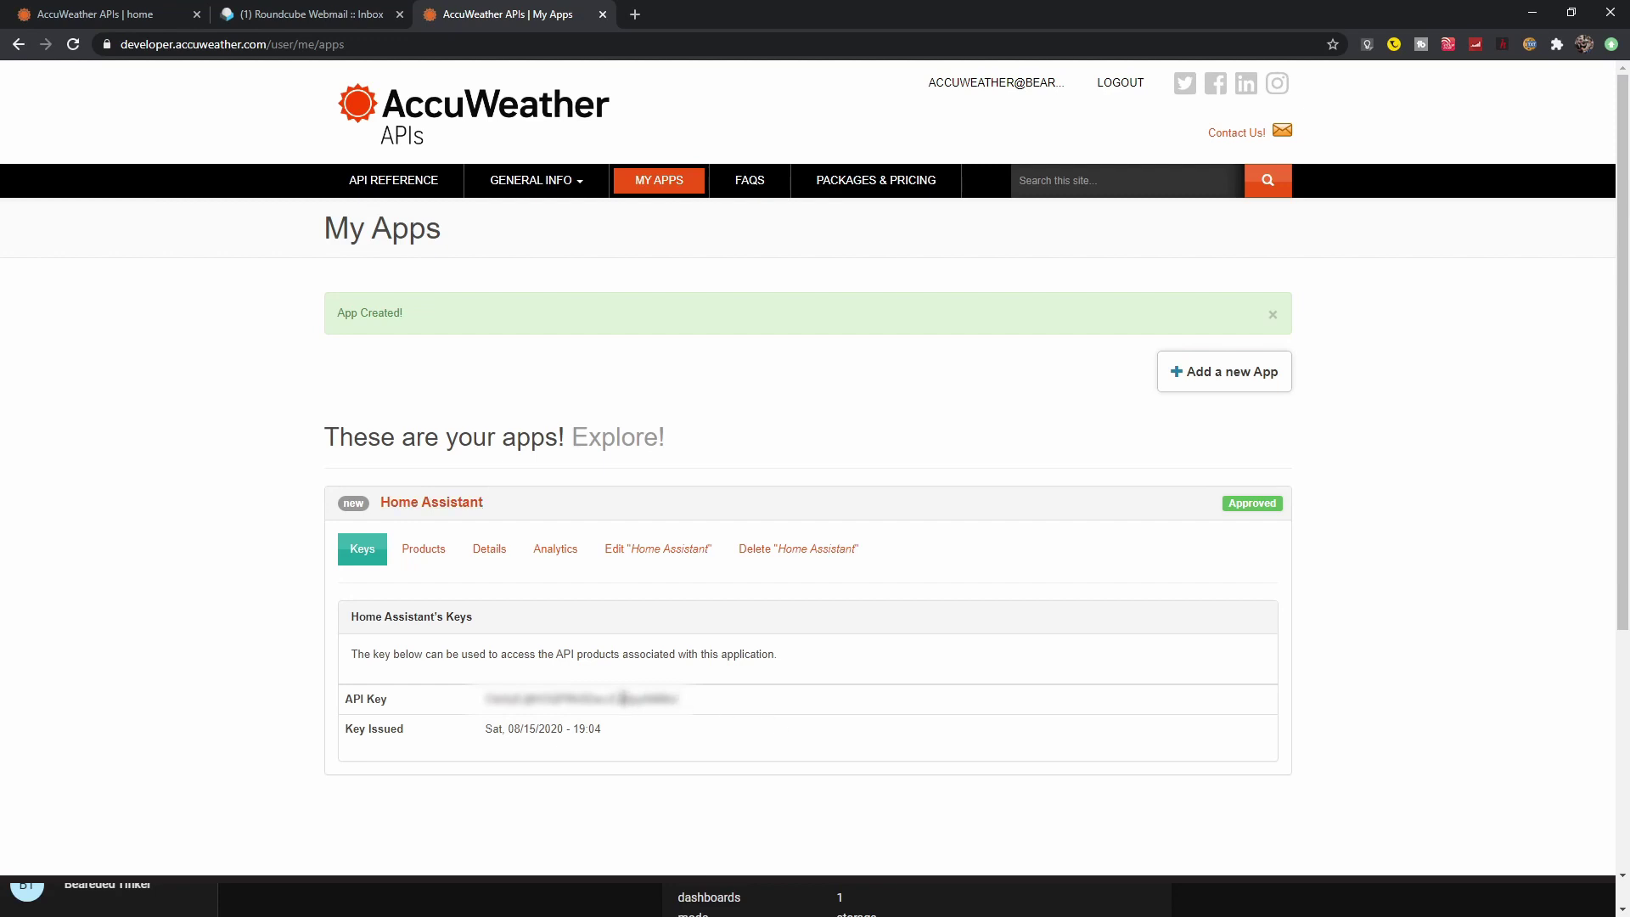
{"action": "double_click", "coordinate": [622, 698]}
{"action": "right_click", "coordinate": [615, 691]}
{"action": "left_click", "coordinate": [659, 716]}
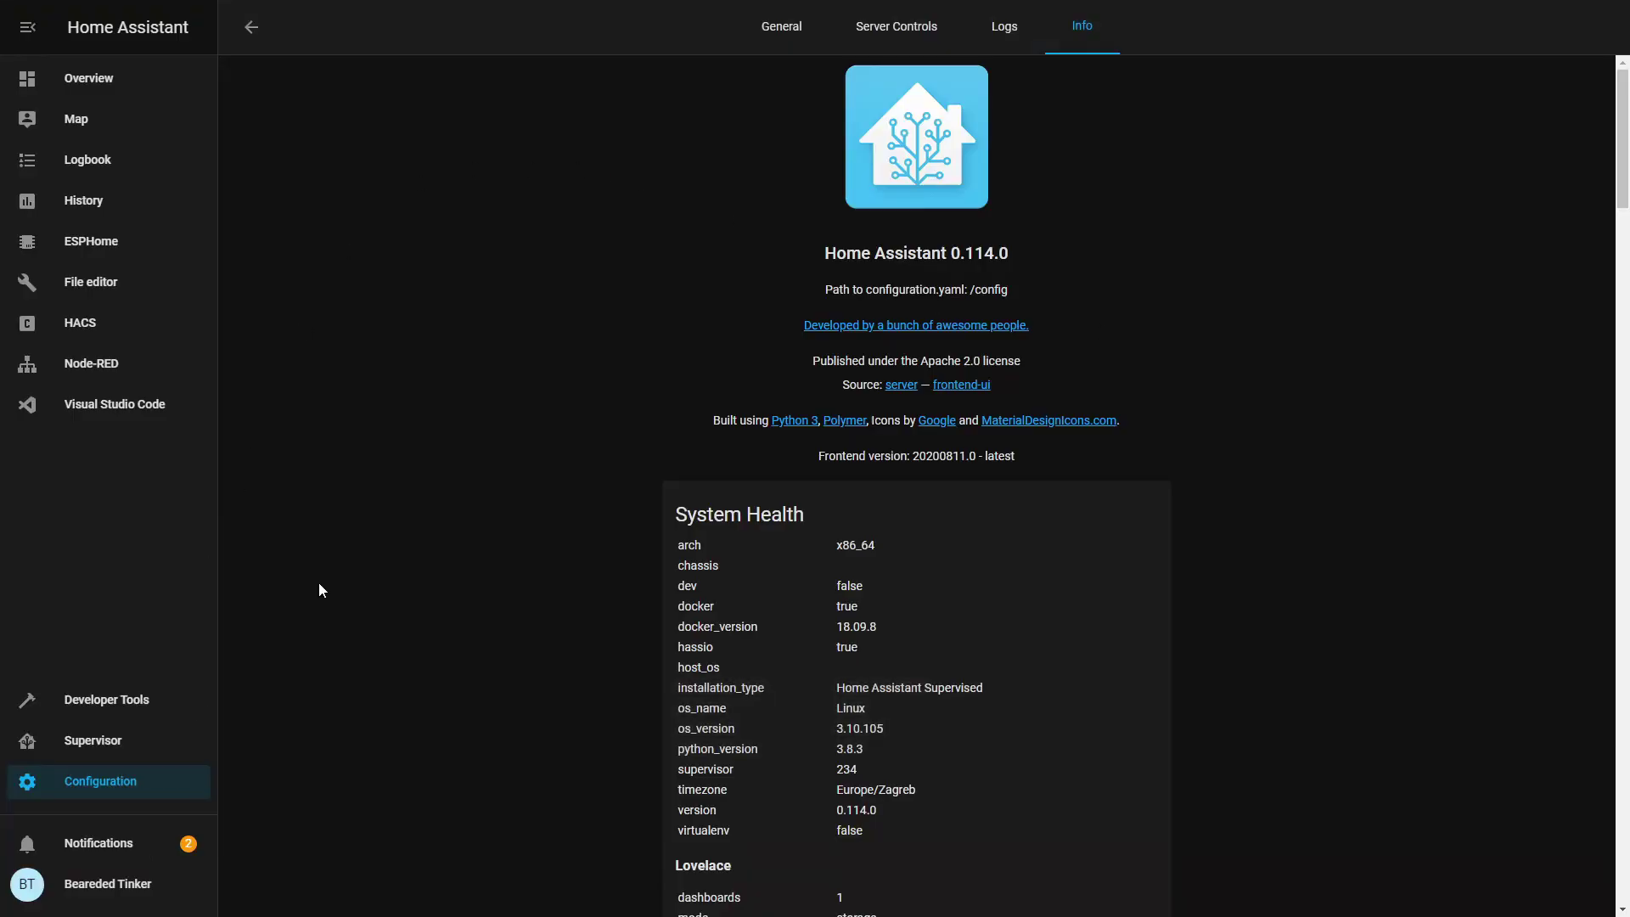
Step: Add an AccuWeather integration in Configuration > Integrations, pasting the copied API key, and submit
{"action": "left_click", "coordinate": [99, 785]}
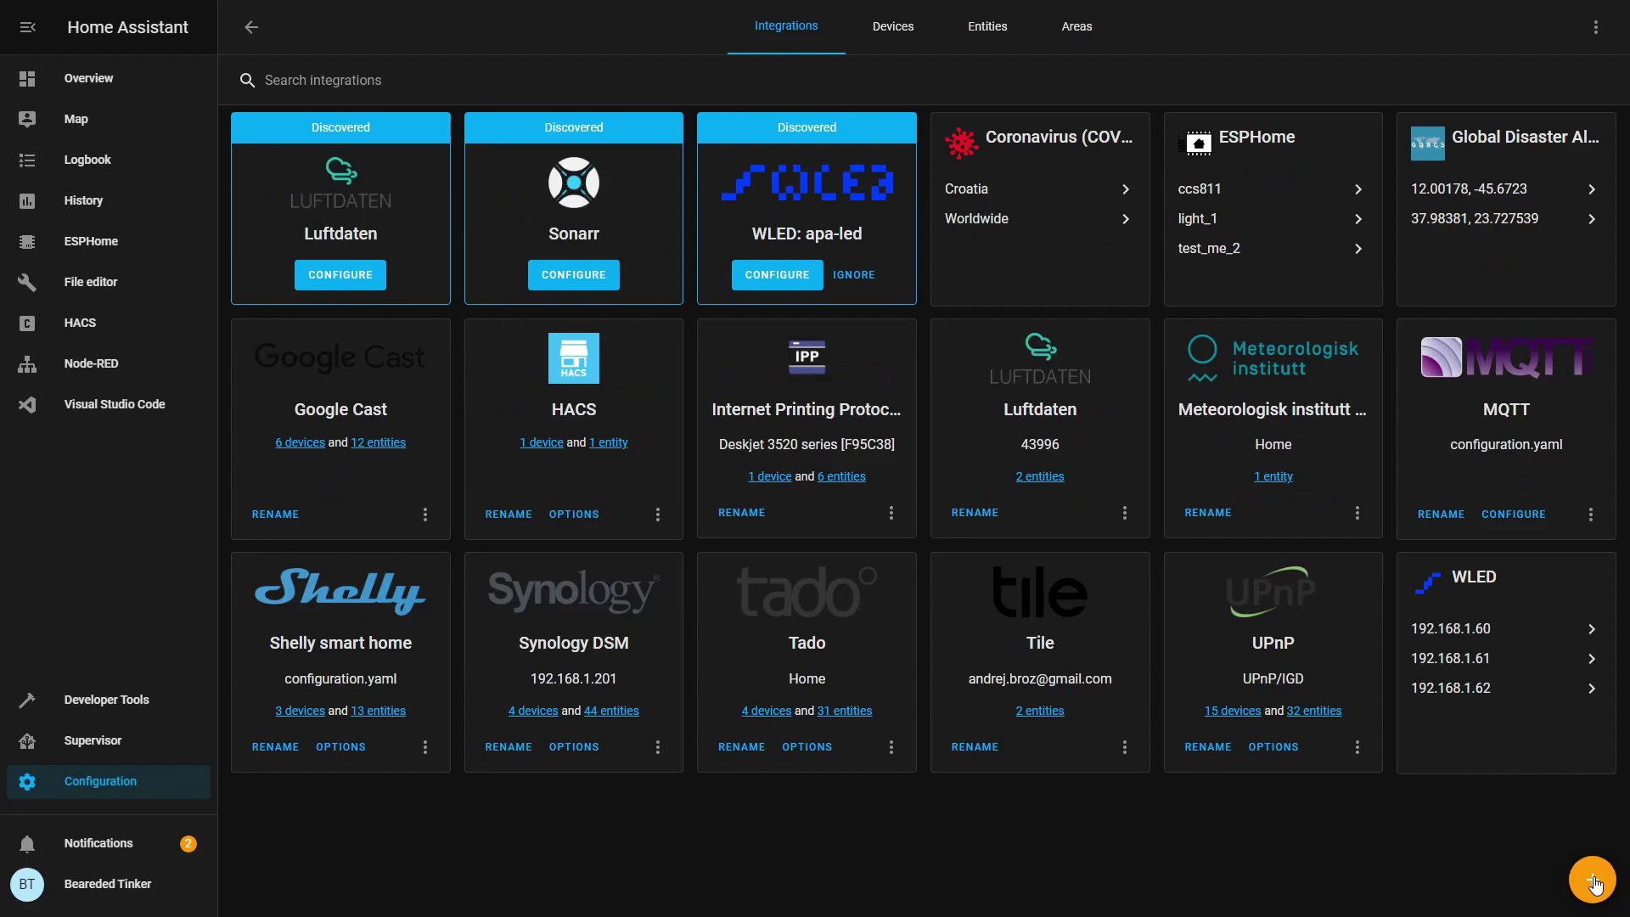
{"action": "left_click", "coordinate": [1593, 880]}
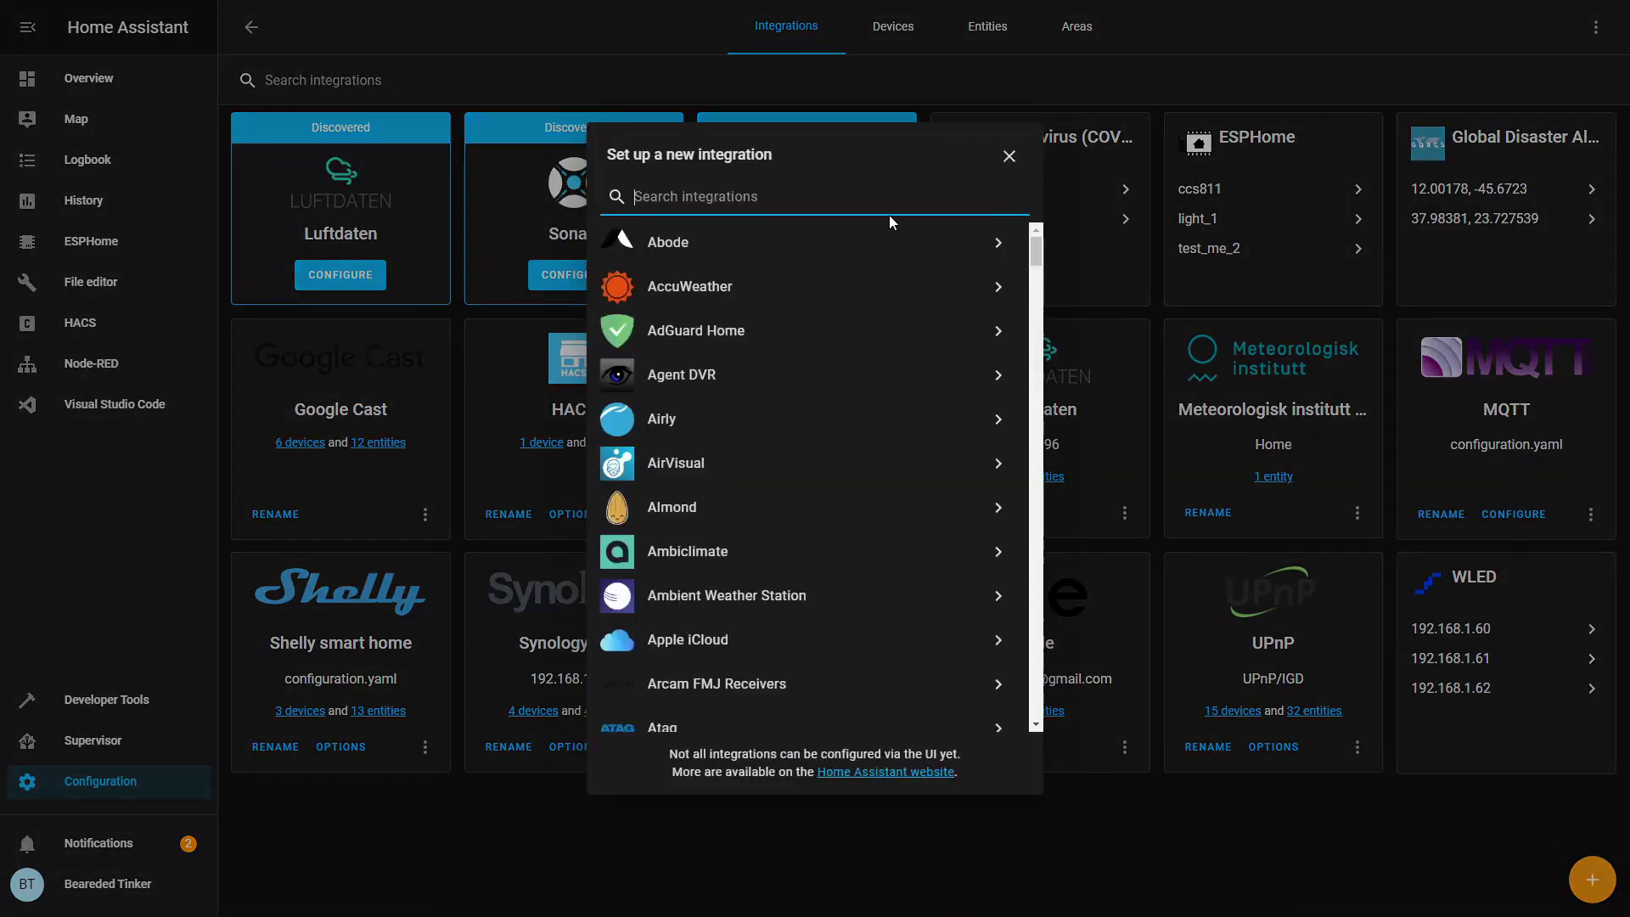
{"action": "left_click", "coordinate": [719, 287]}
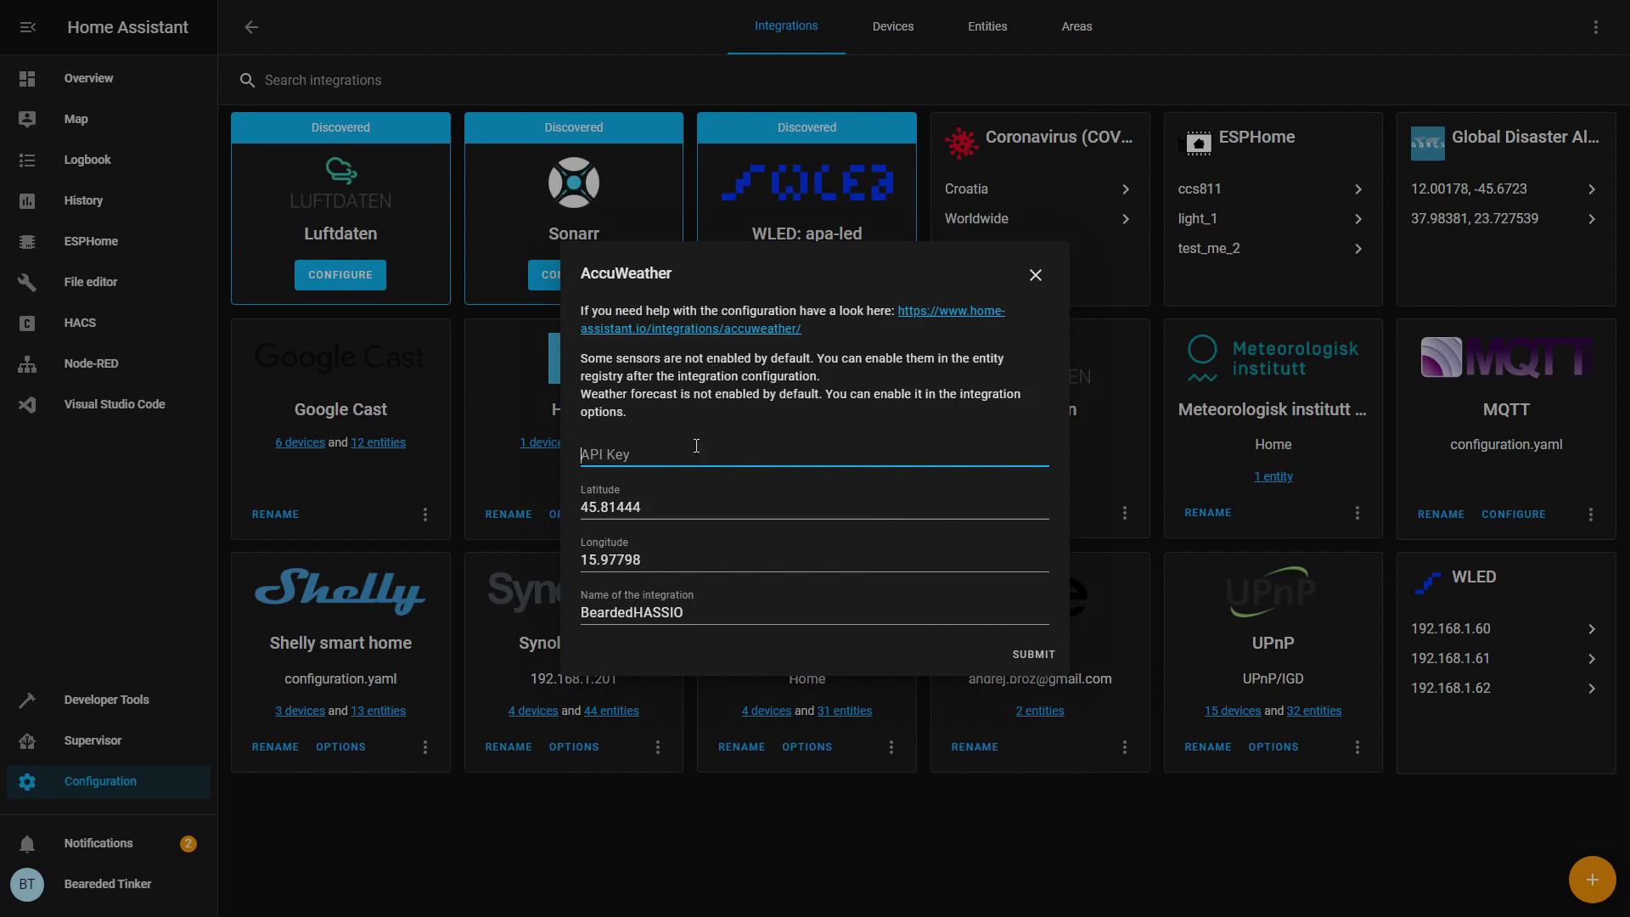
{"action": "key", "text": "ctrl+v"}
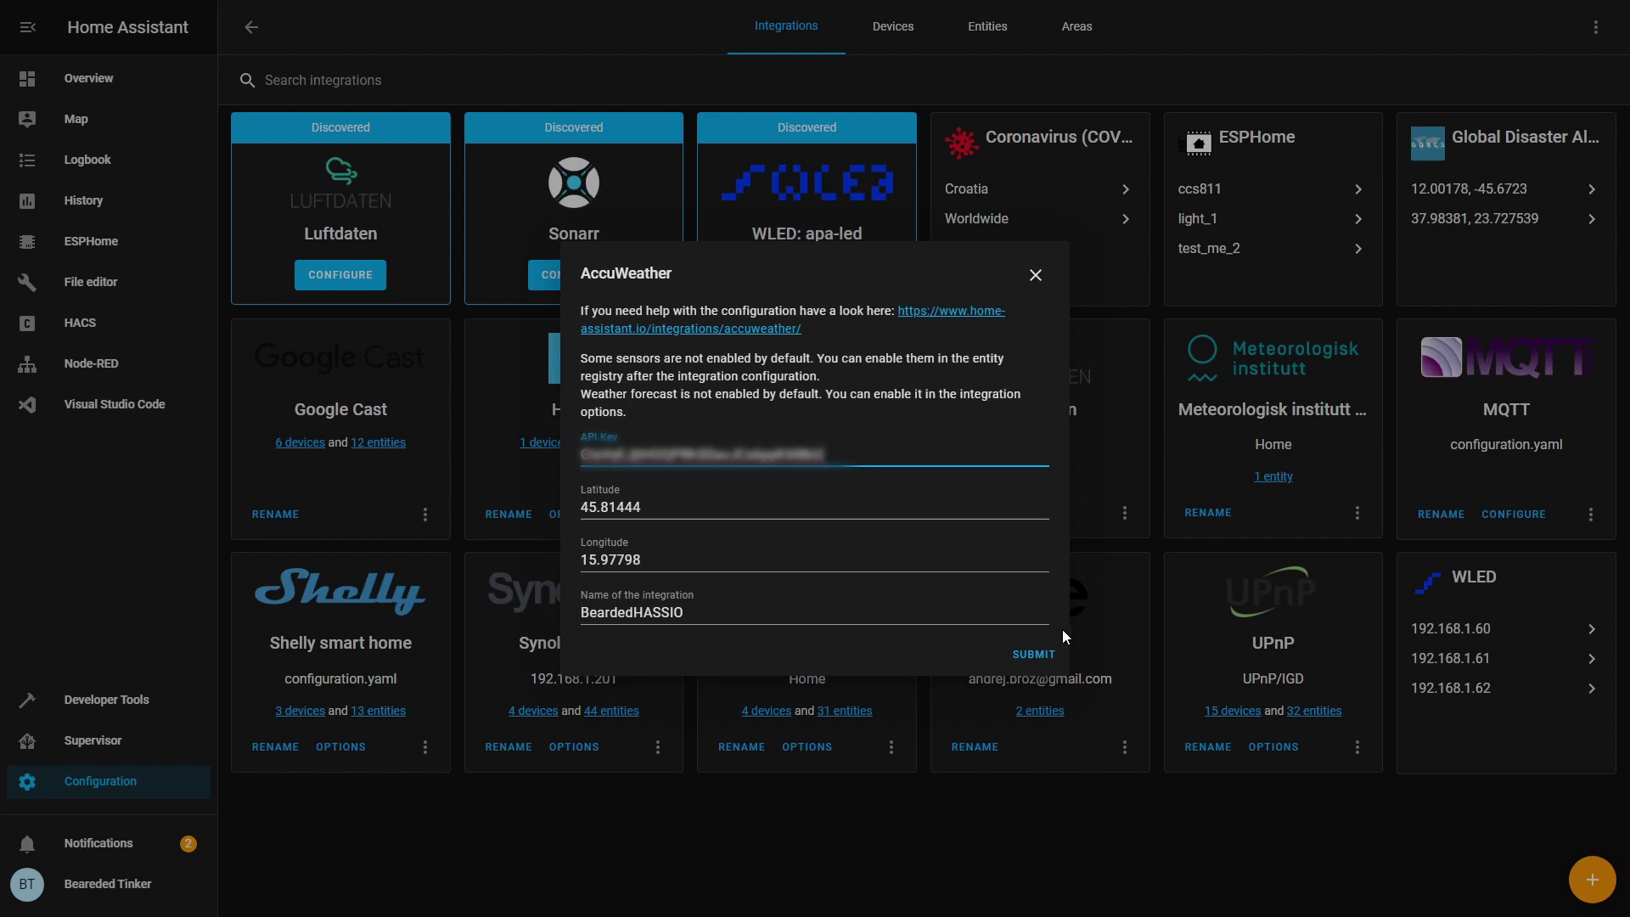
{"action": "left_click", "coordinate": [1033, 653]}
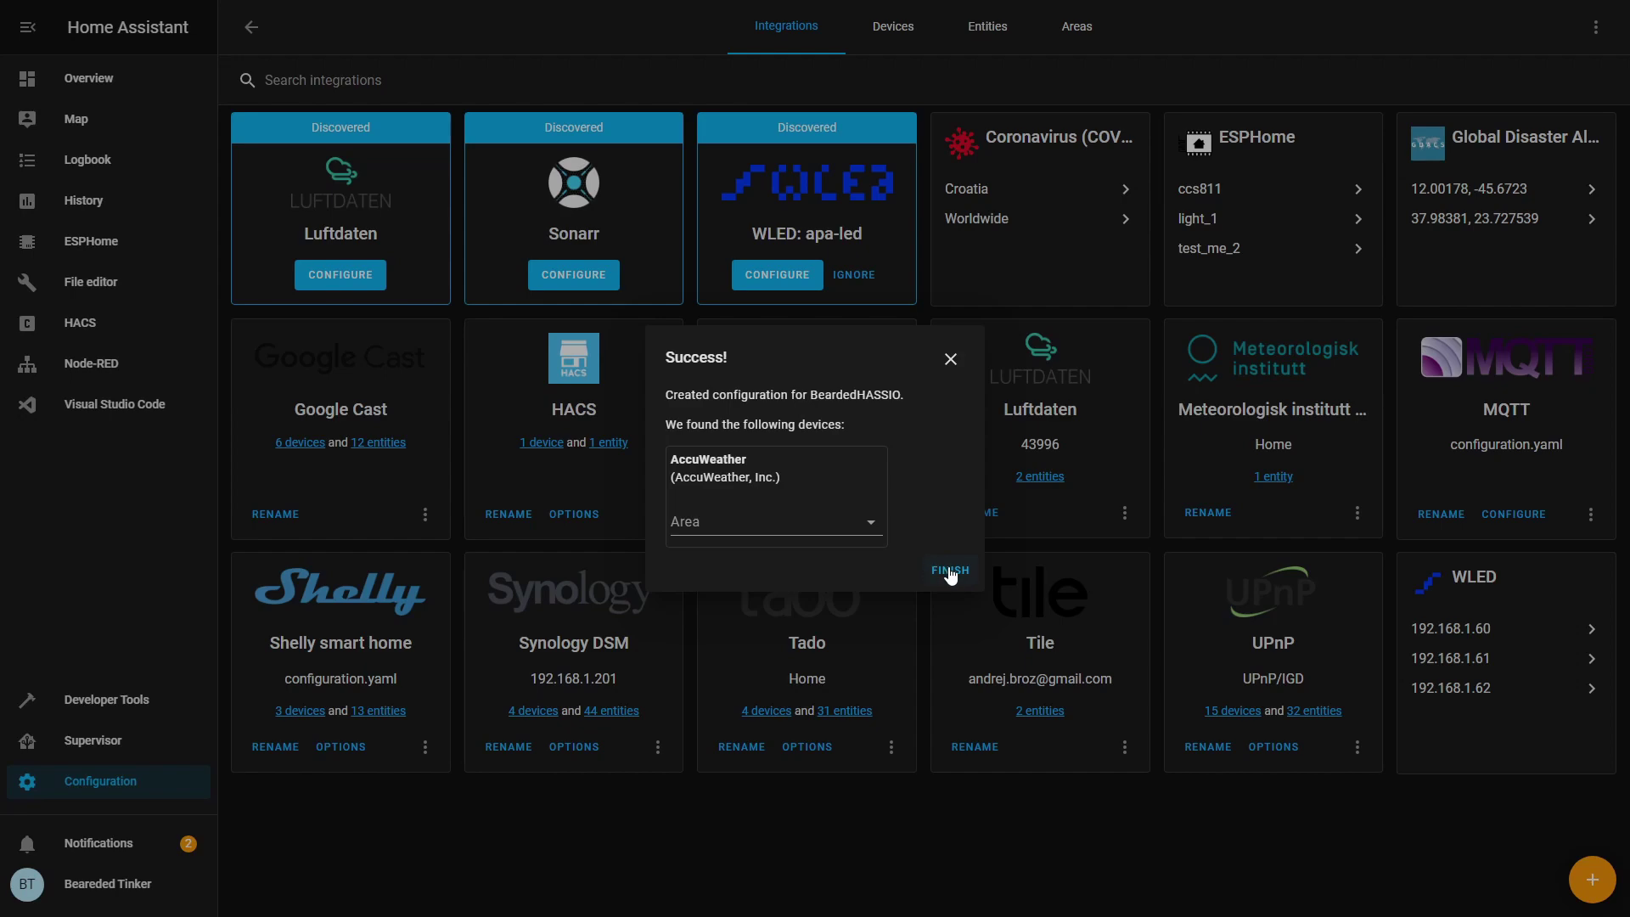
Step: Close the success message and review the AccuWeather device and its weather and sensor entities
{"action": "left_click", "coordinate": [949, 570]}
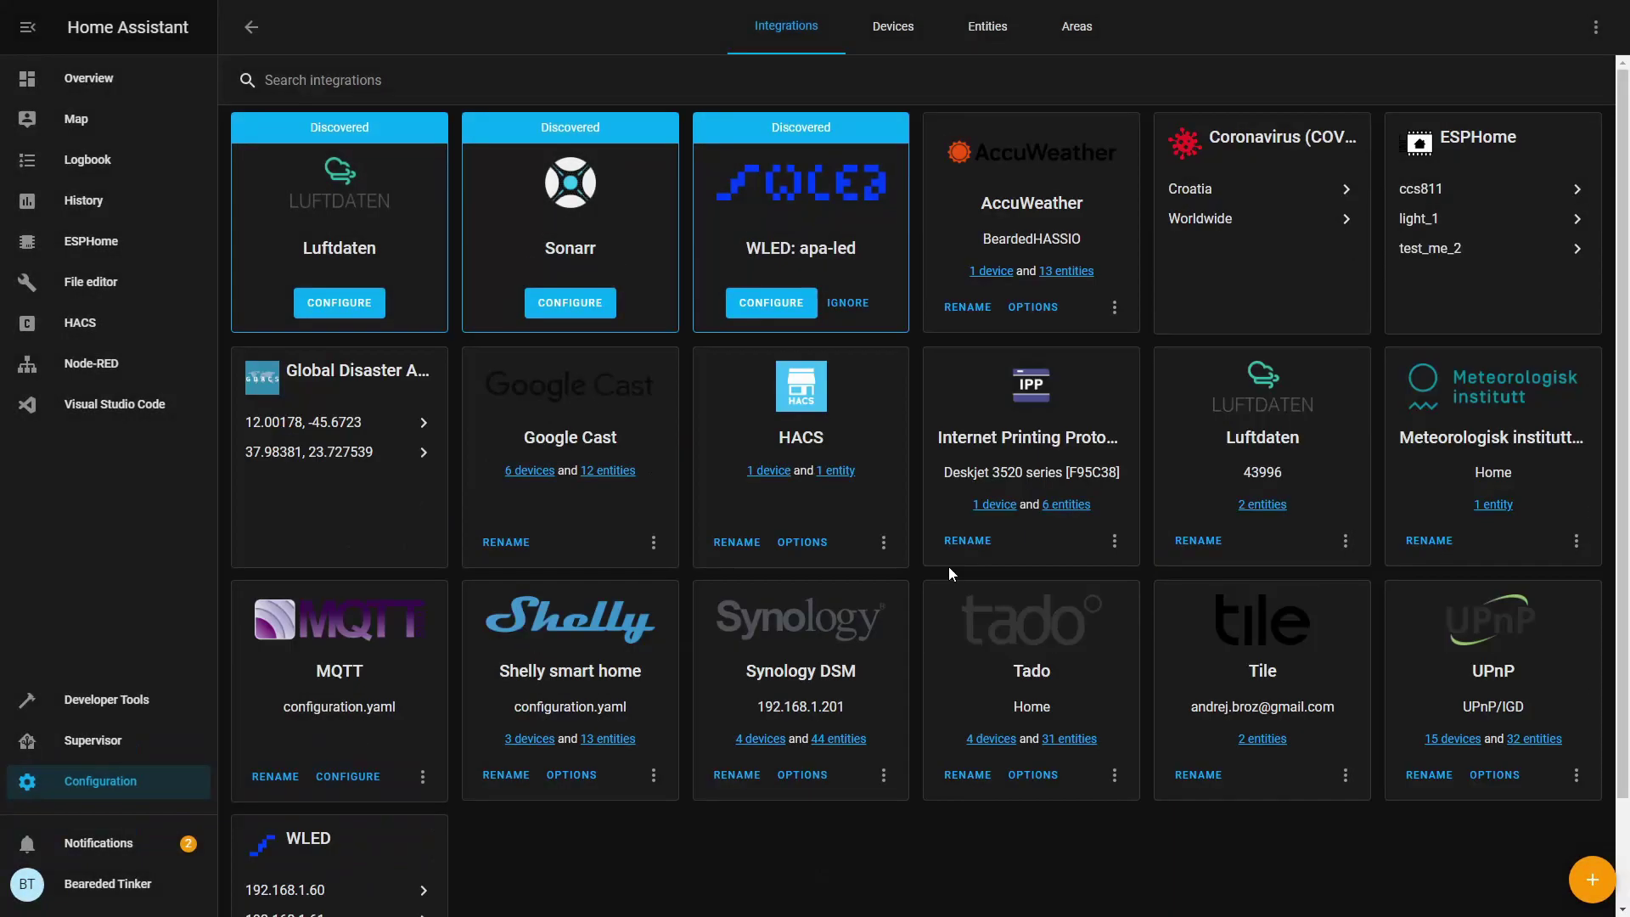
{"action": "left_click", "coordinate": [989, 274]}
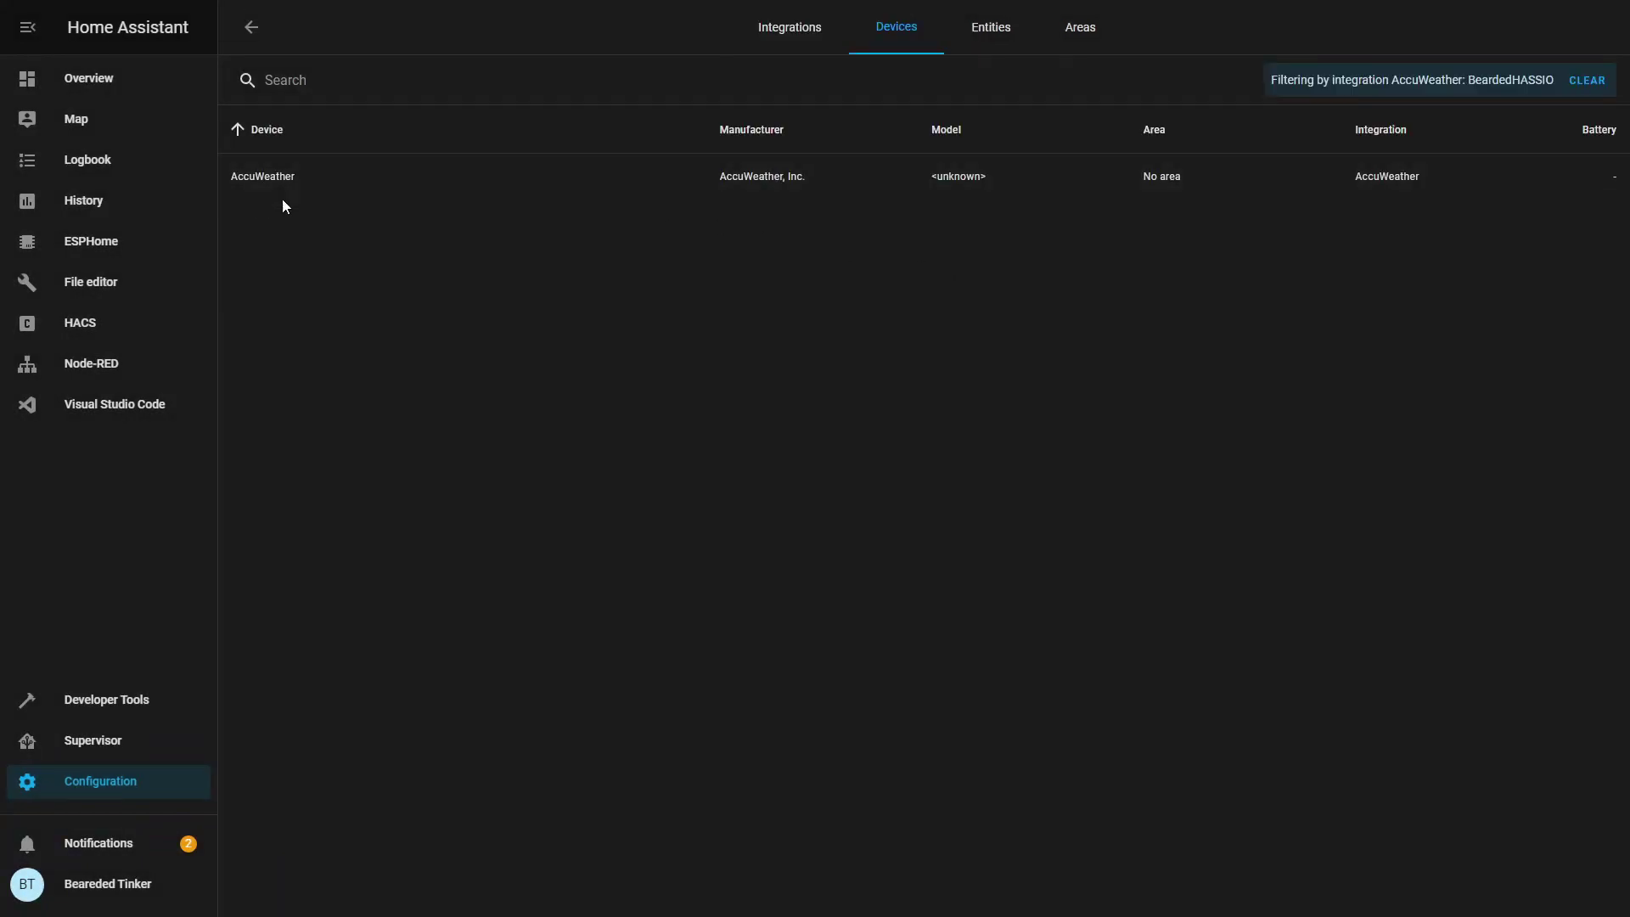
{"action": "left_click", "coordinate": [252, 28]}
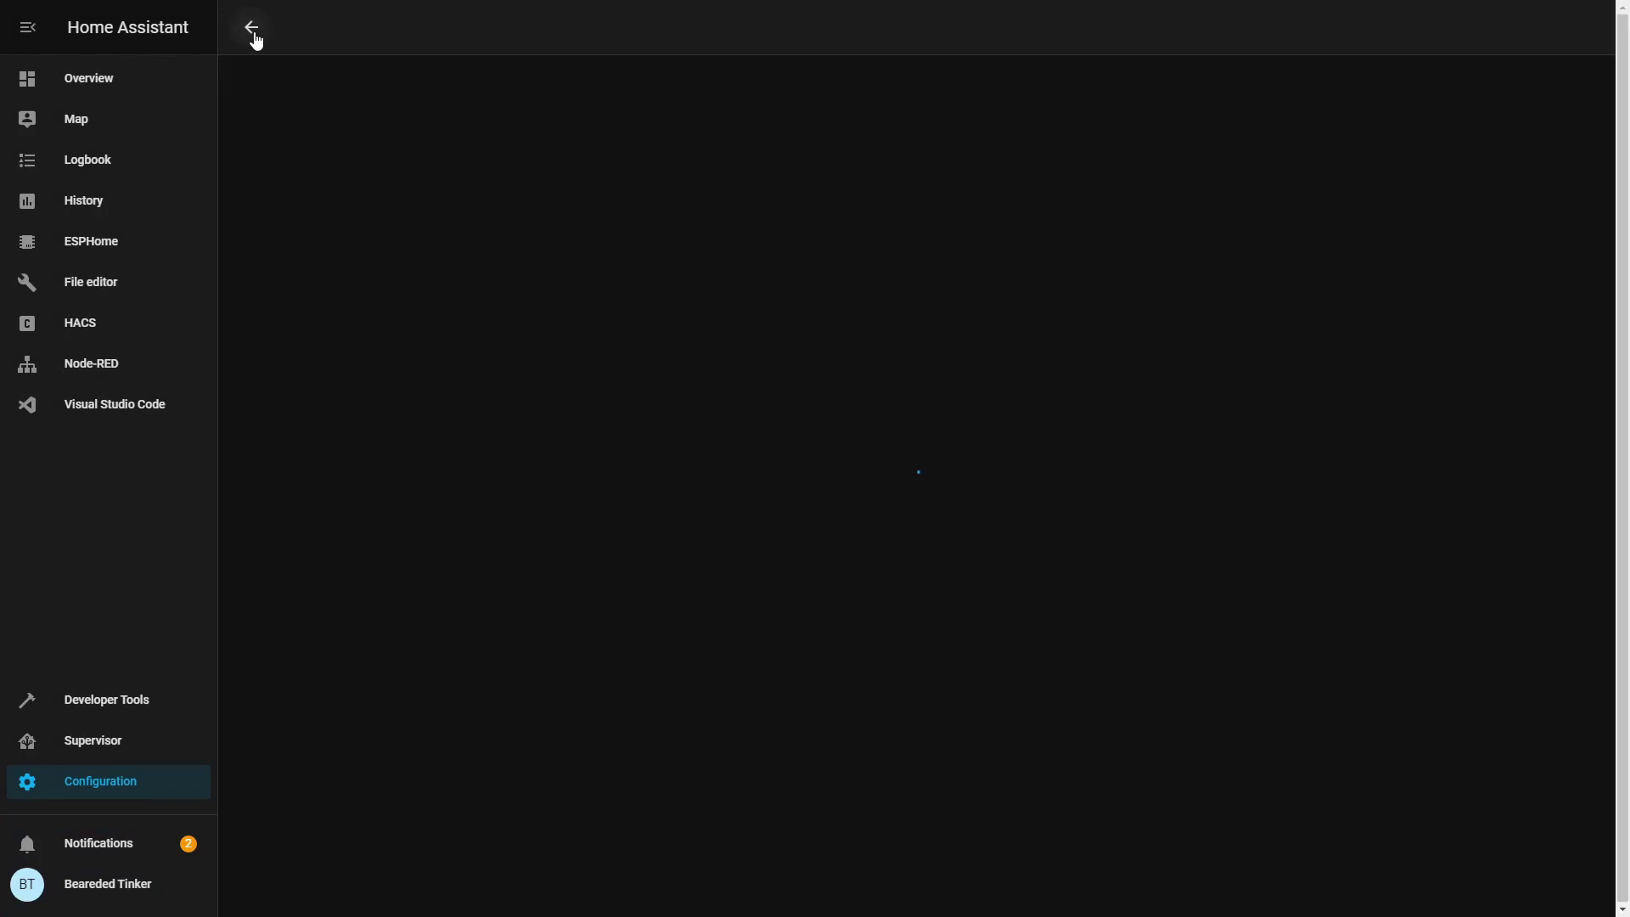
{"action": "left_click", "coordinate": [1081, 273]}
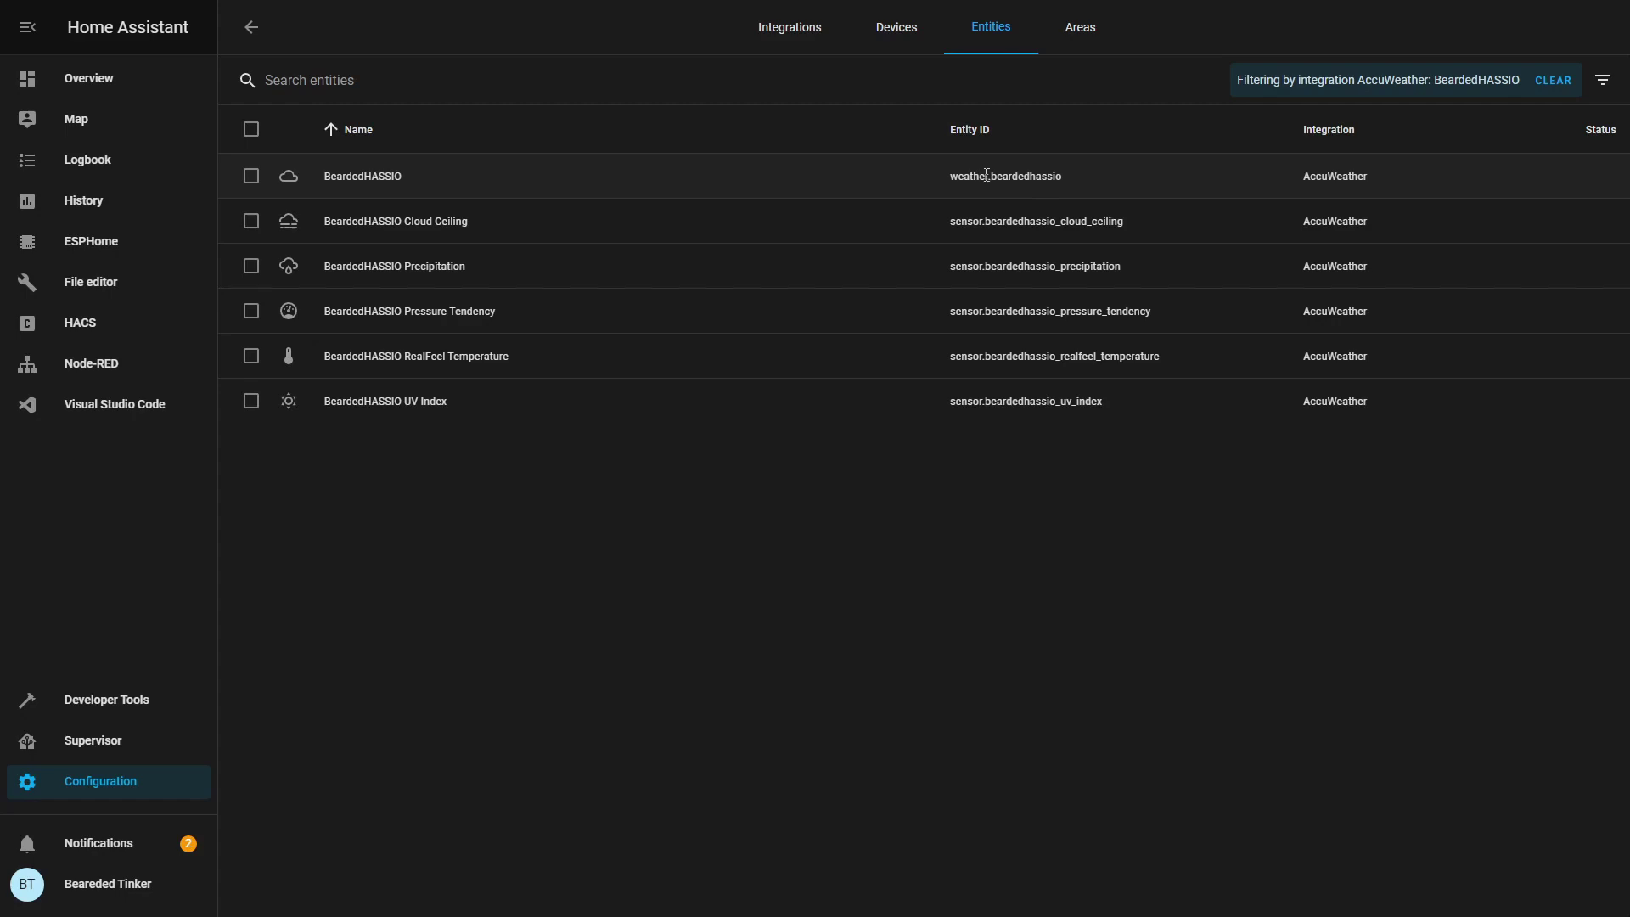
Step: Switch the Home dashboard to the Weather view and enter edit mode
{"action": "left_click", "coordinate": [133, 84]}
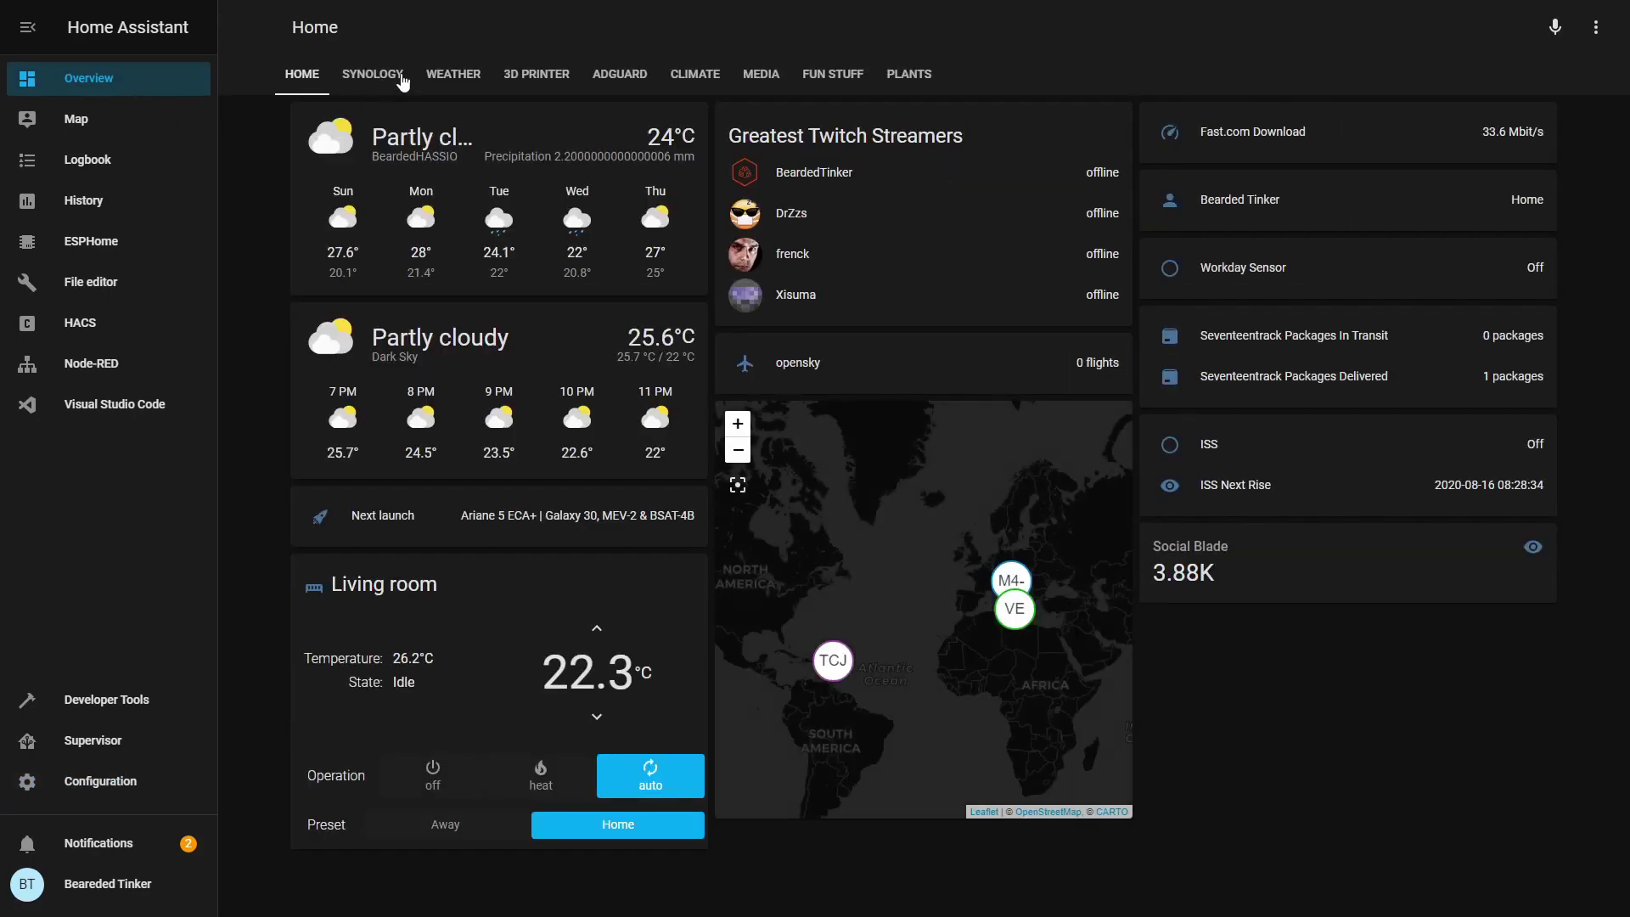
{"action": "left_click", "coordinate": [452, 75]}
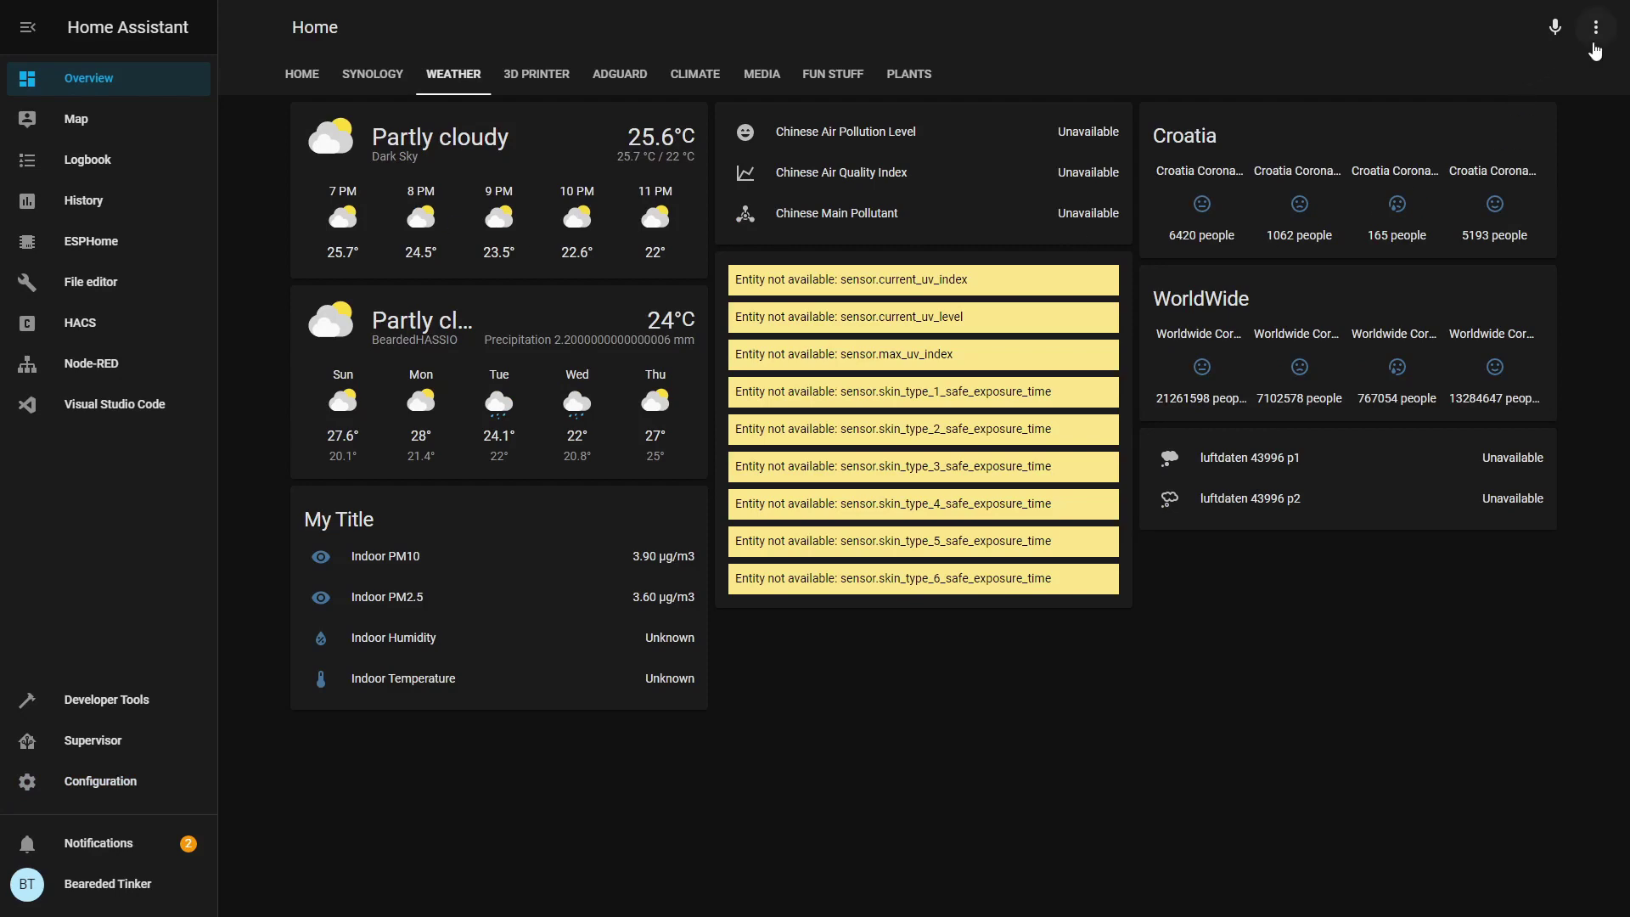
{"action": "left_click", "coordinate": [1594, 46]}
{"action": "left_click", "coordinate": [1562, 75]}
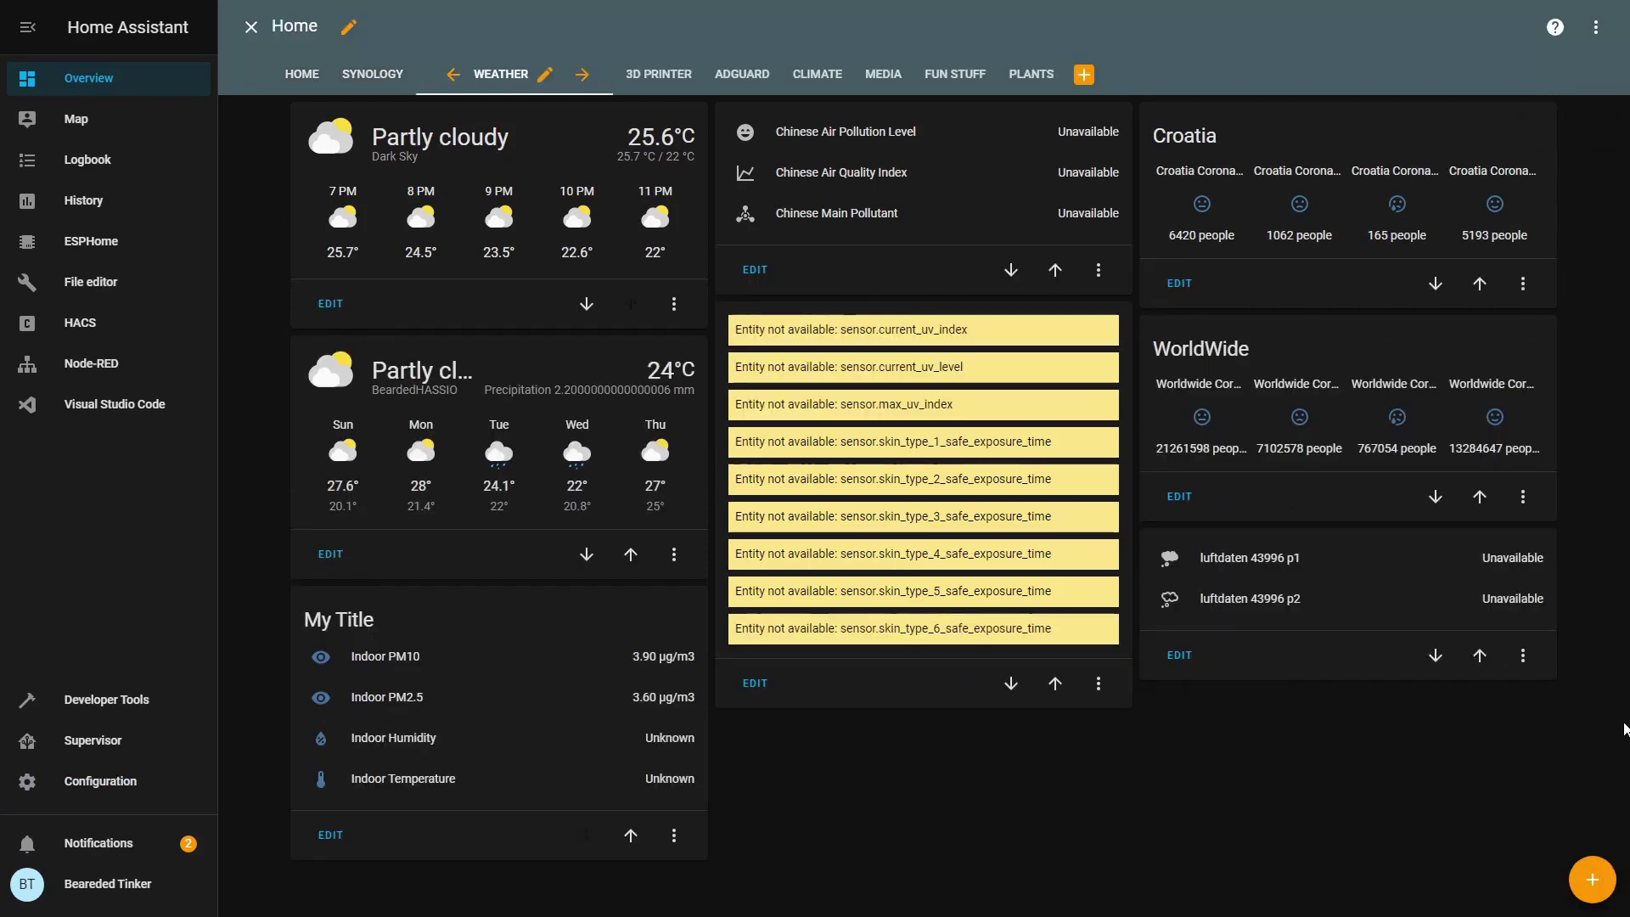
Step: Add a Weather Forecast card for weather.beardedhassio, save it, and exit edit mode
{"action": "left_click", "coordinate": [1592, 880]}
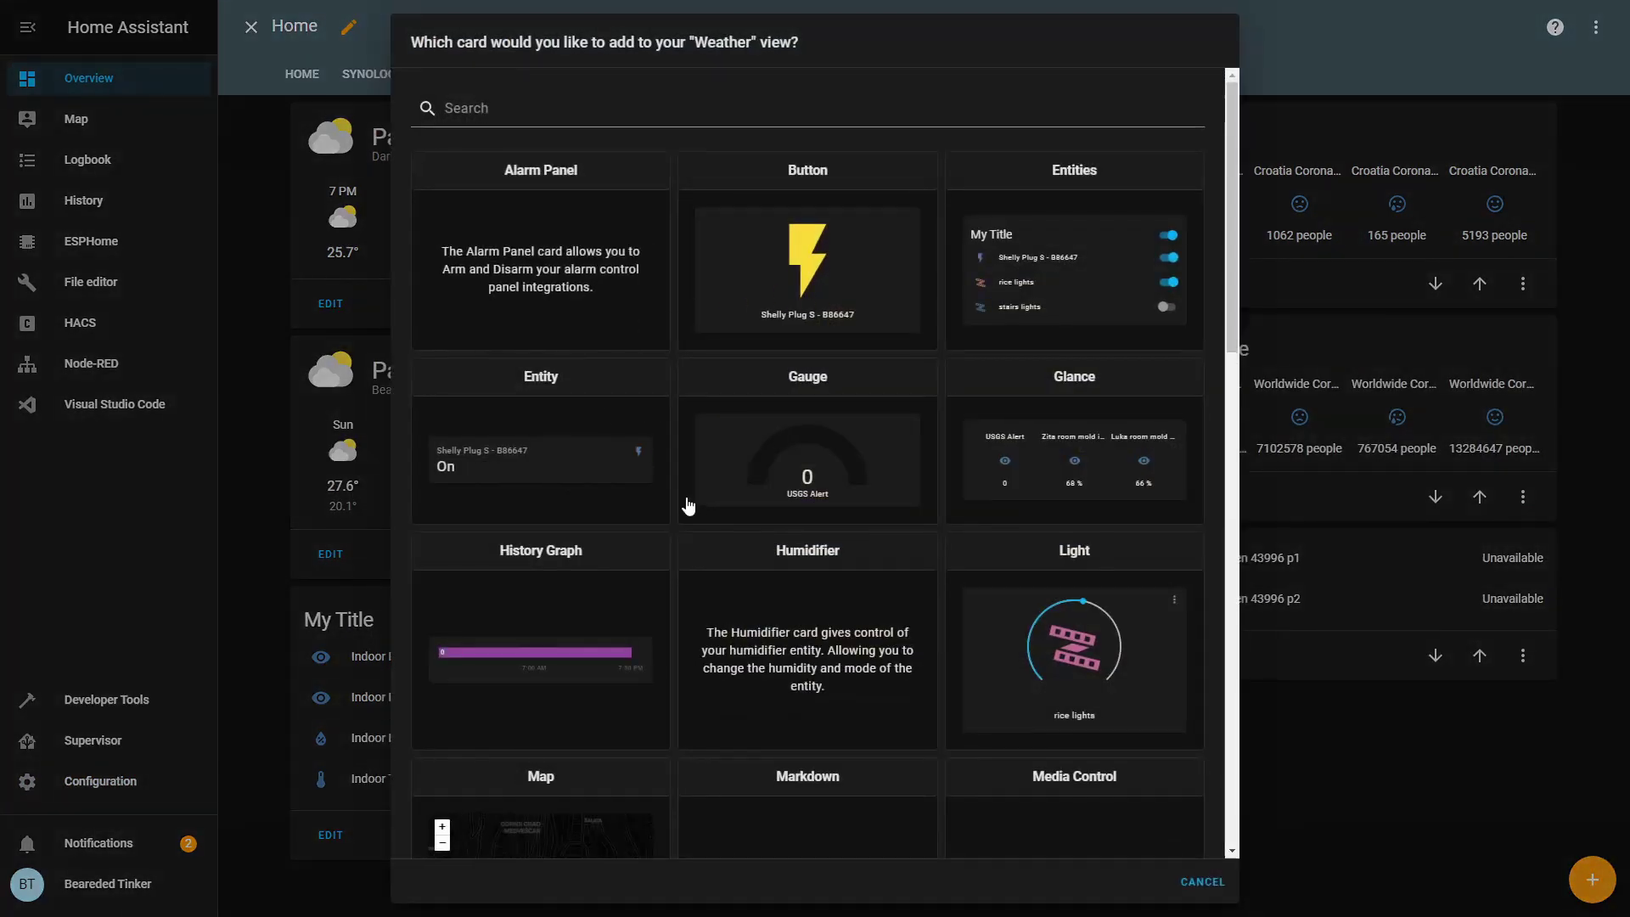
{"action": "scroll", "coordinate": [688, 507], "scroll_direction": "down", "scroll_amount": 10}
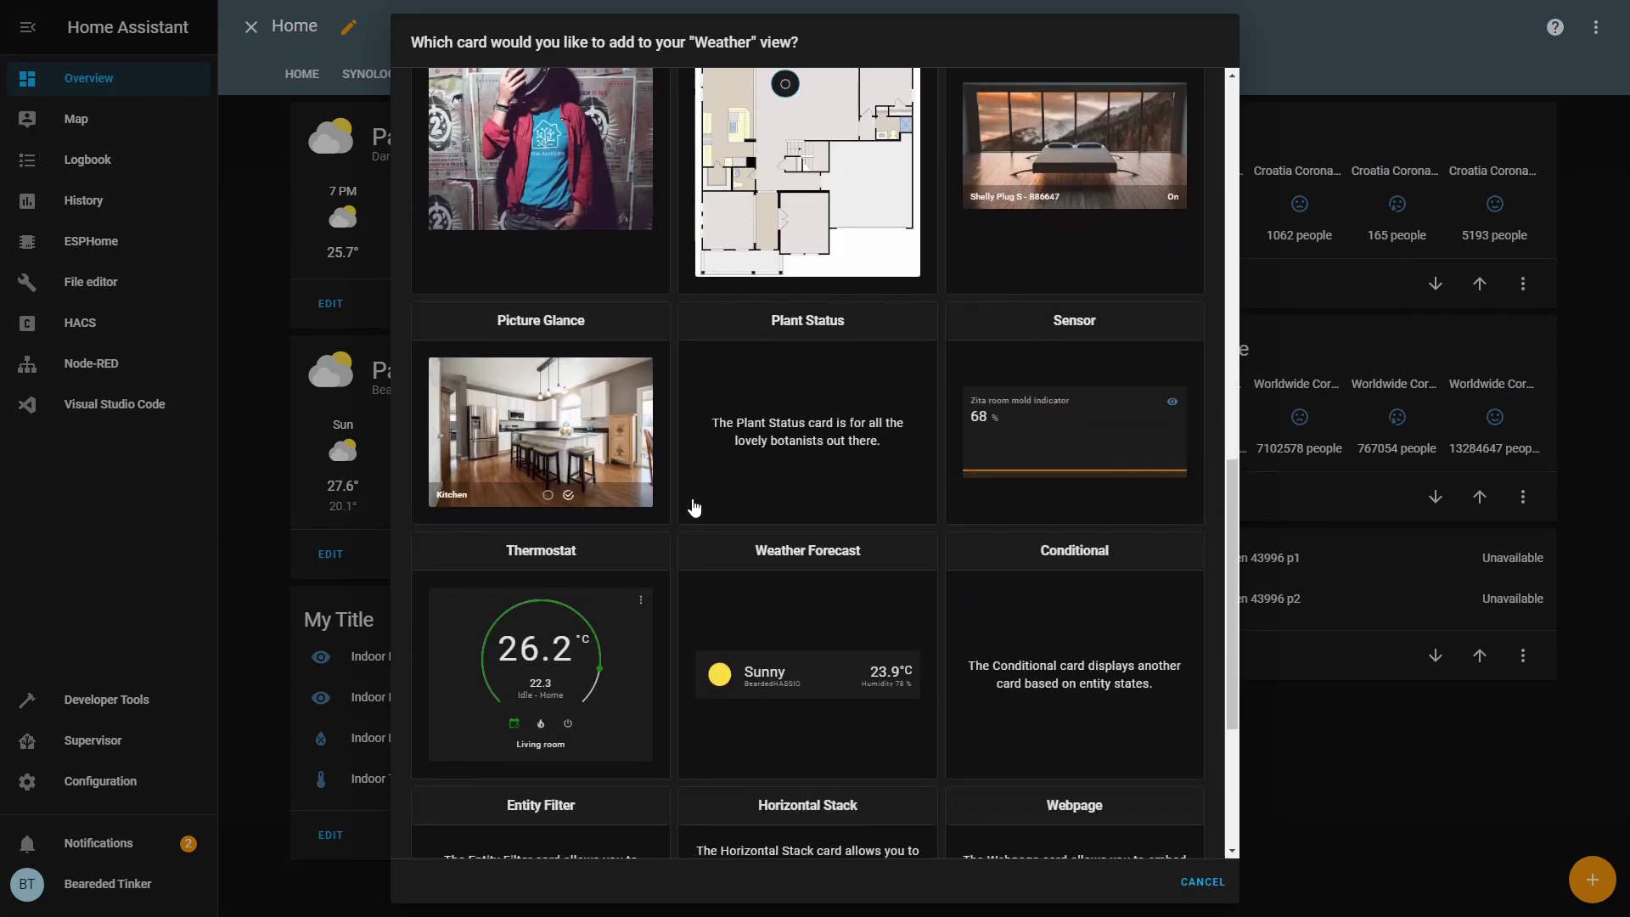
{"action": "left_click", "coordinate": [788, 588]}
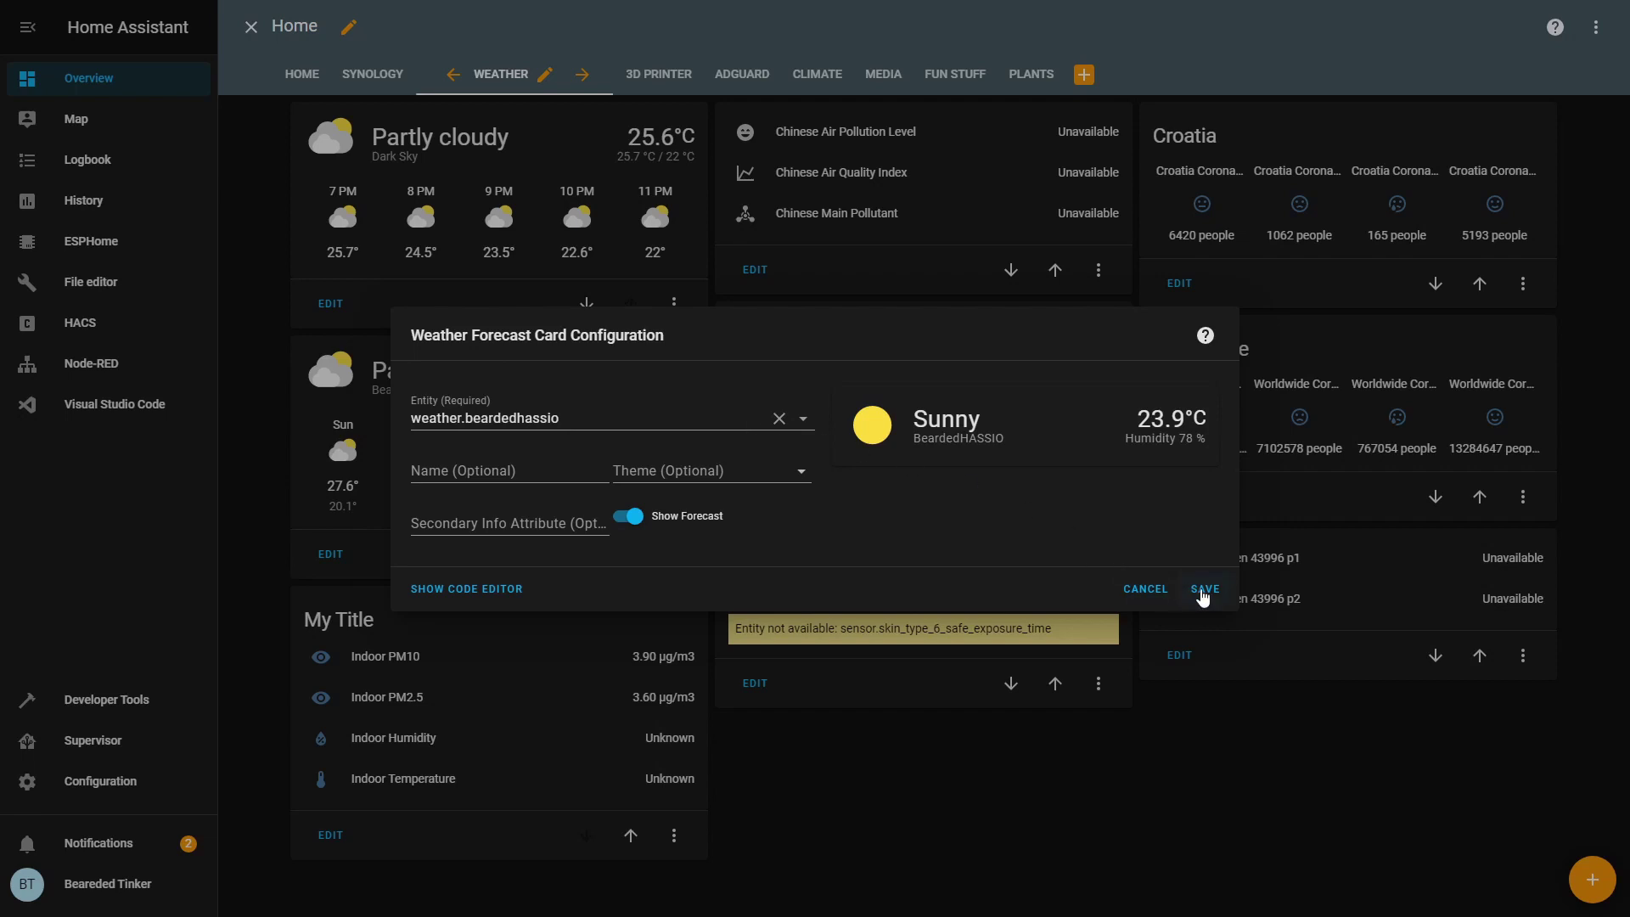
{"action": "left_click", "coordinate": [1190, 592]}
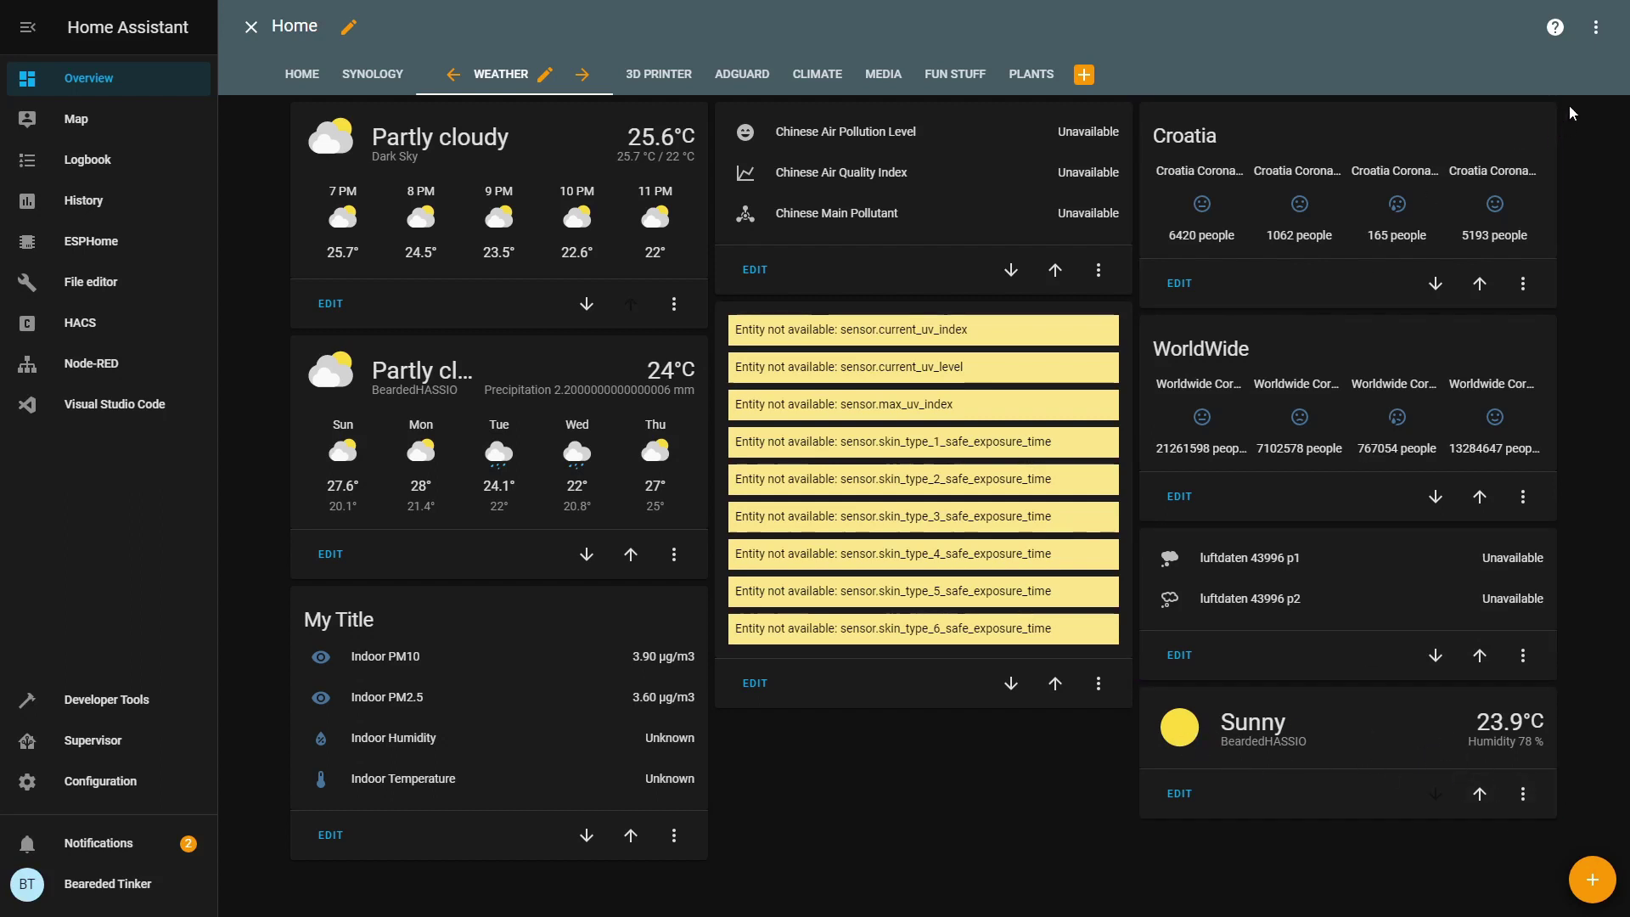
{"action": "left_click", "coordinate": [250, 31]}
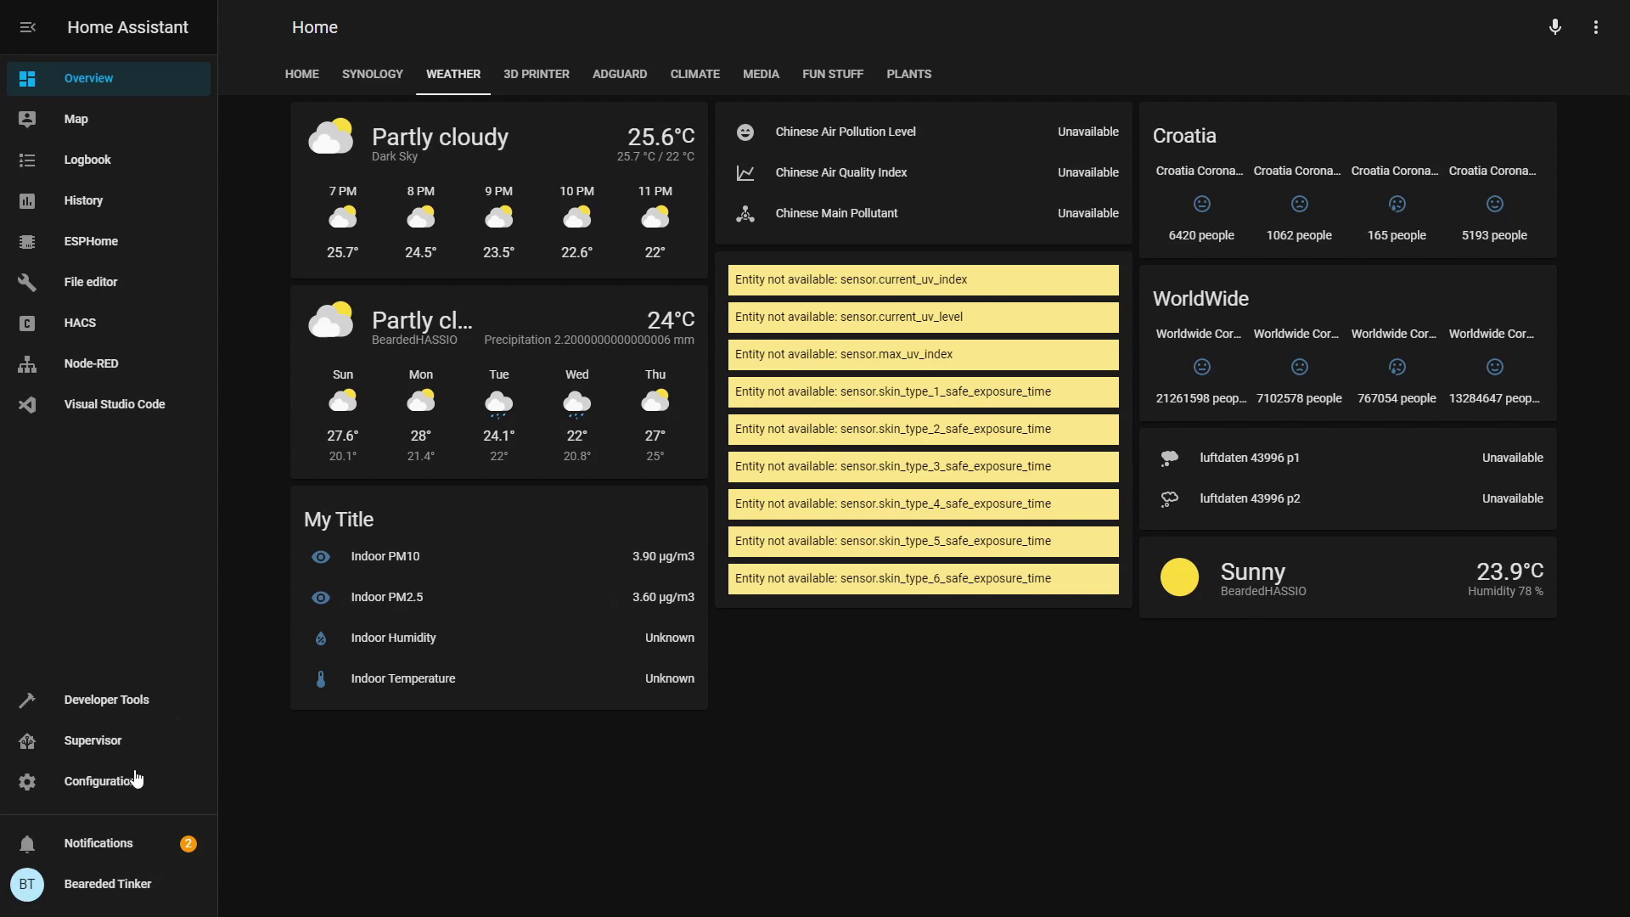
Step: Enable Weather forecast in the AccuWeather integration's options and submit them
{"action": "left_click", "coordinate": [136, 778]}
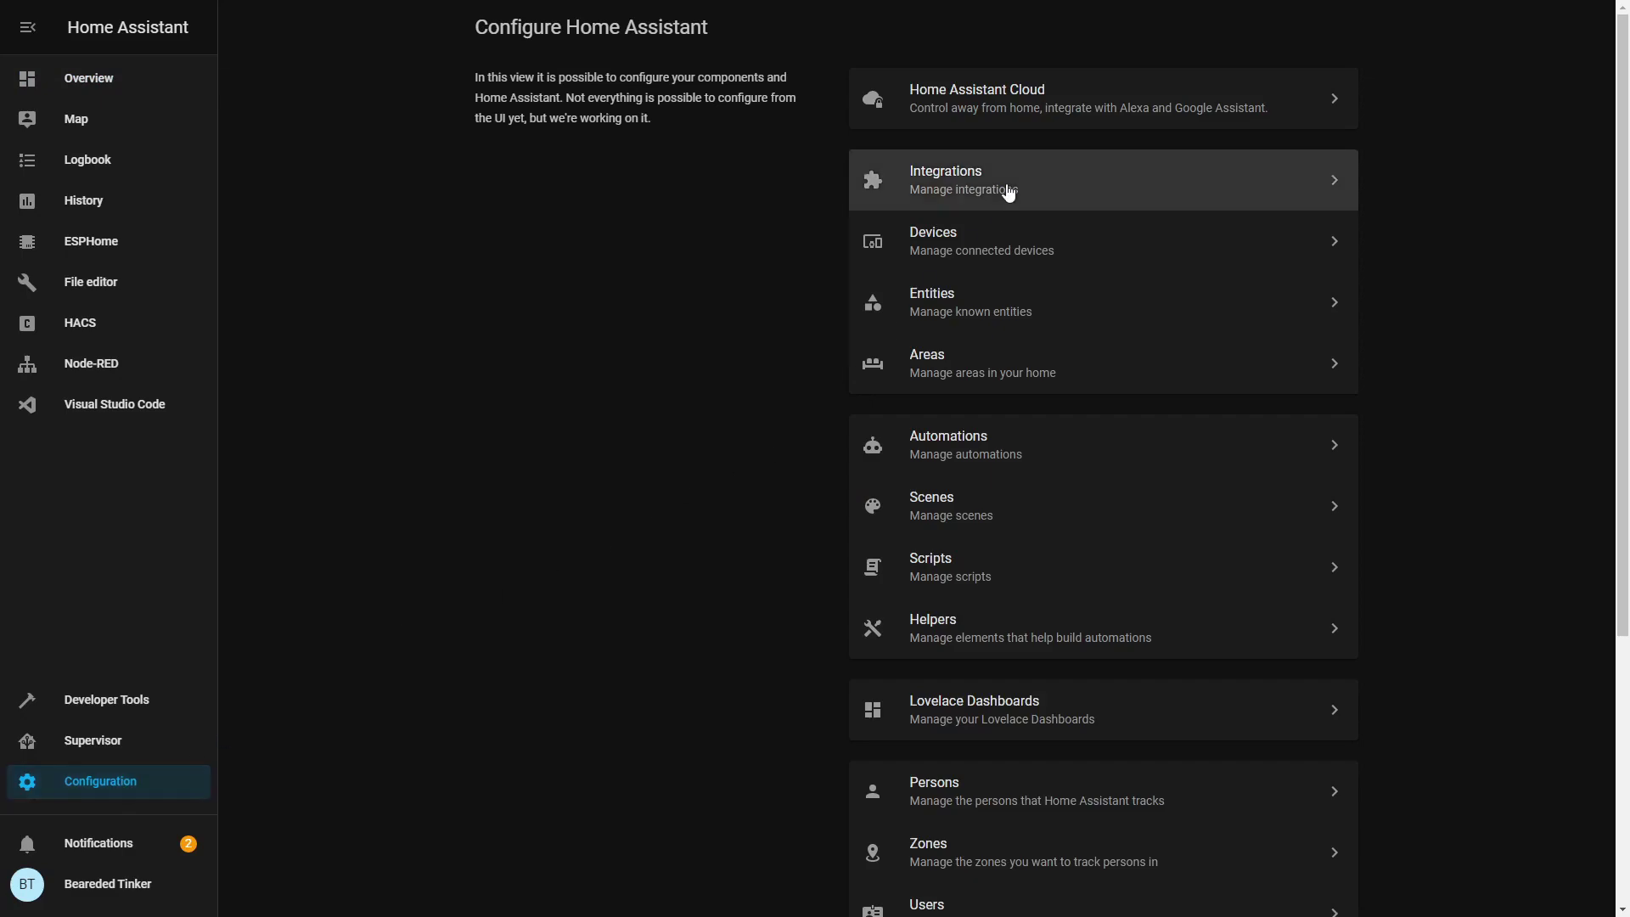
{"action": "left_click", "coordinate": [1008, 192]}
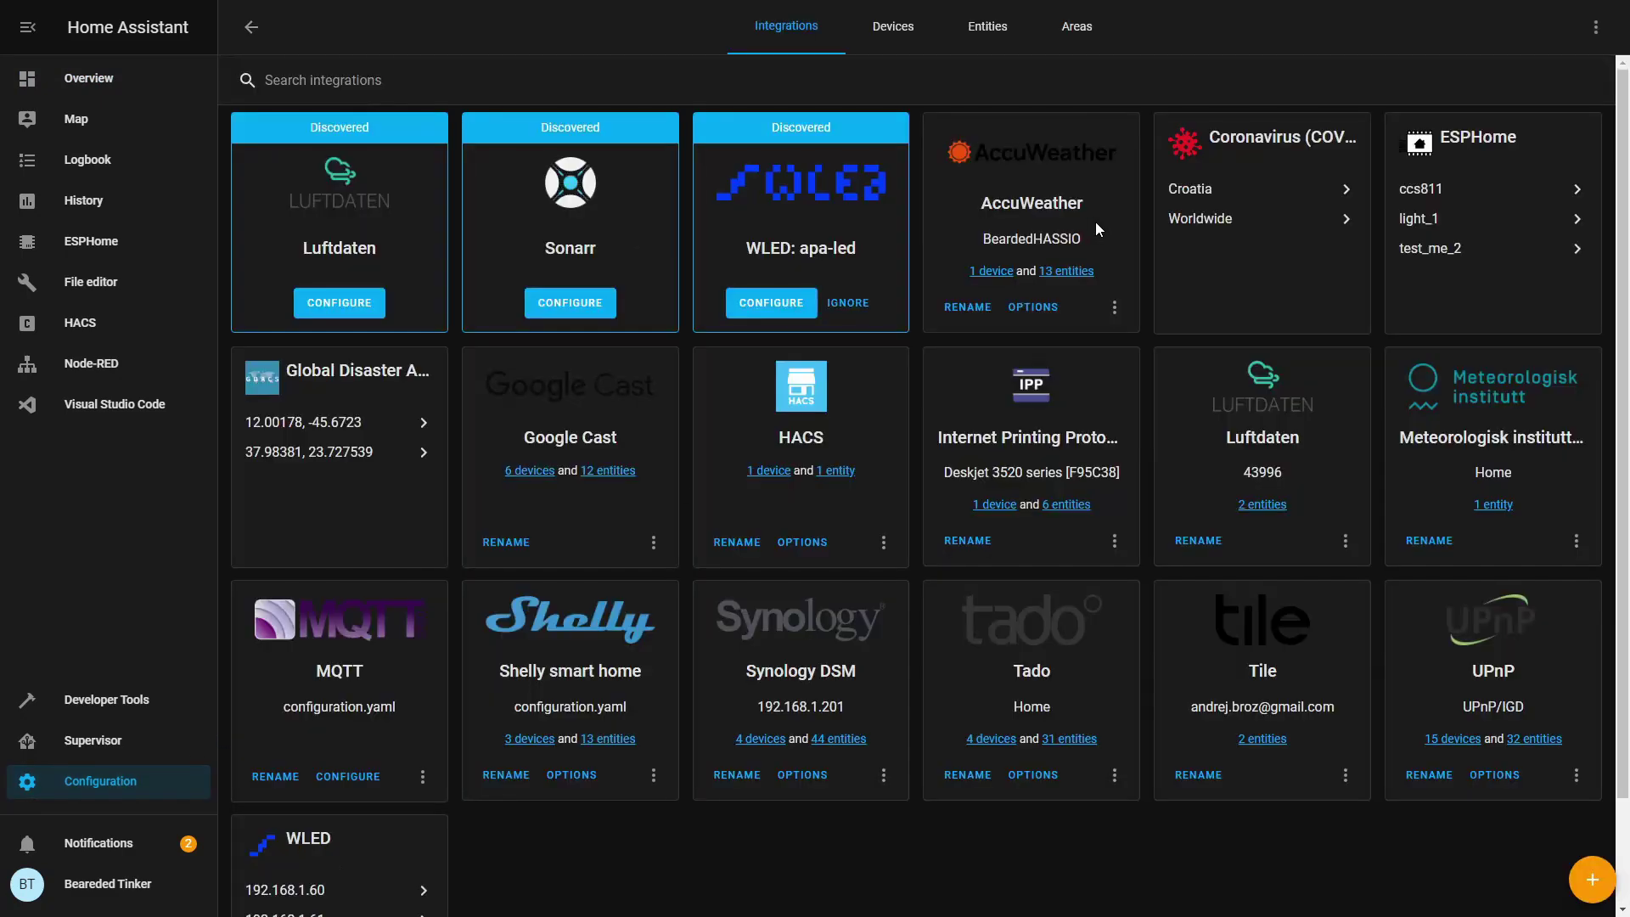
{"action": "left_click", "coordinate": [1053, 313]}
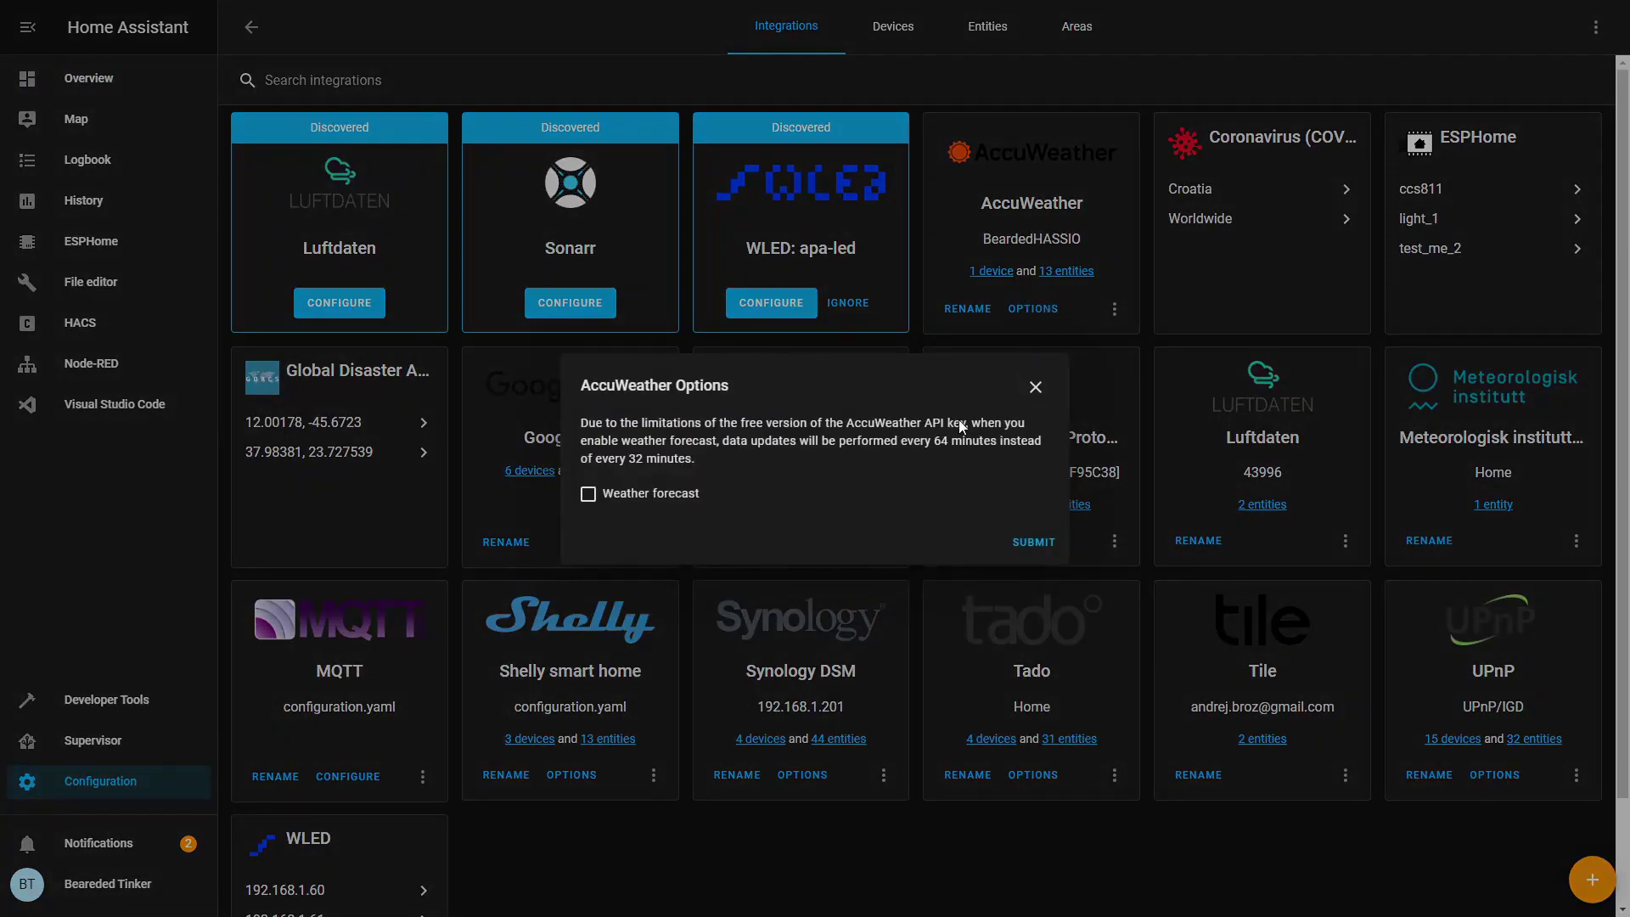
{"action": "left_click", "coordinate": [589, 496]}
{"action": "left_click", "coordinate": [1033, 543]}
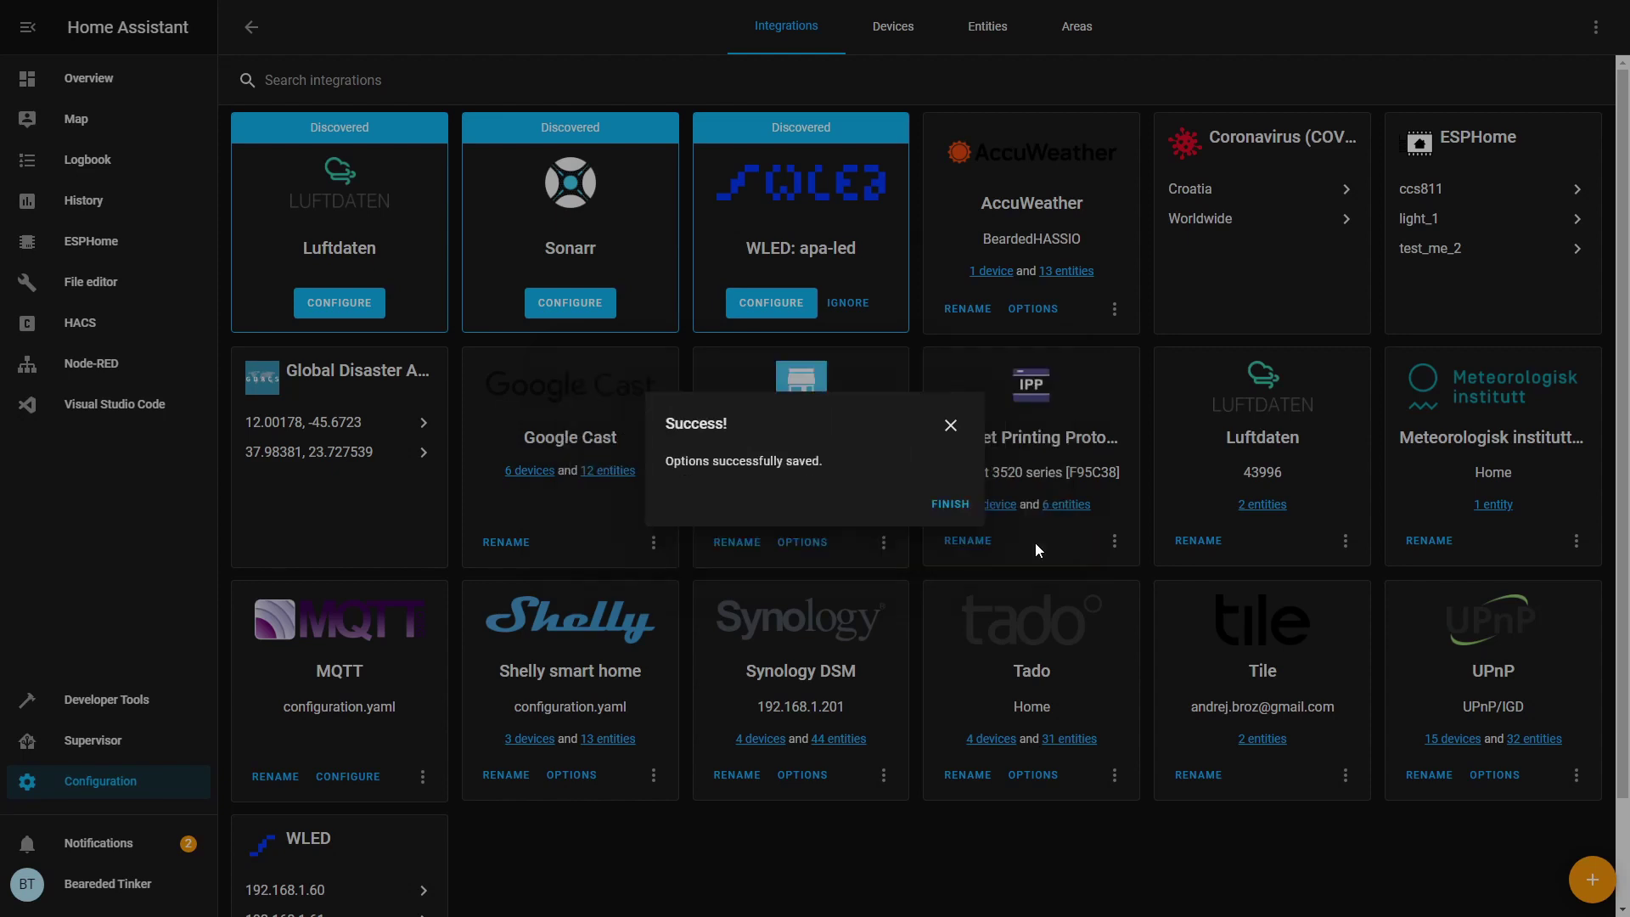
Step: Dismiss the saved-options confirmation and review AccuWeather's 98 entities, including the 0d–4d forecast sensors
{"action": "left_click", "coordinate": [952, 504]}
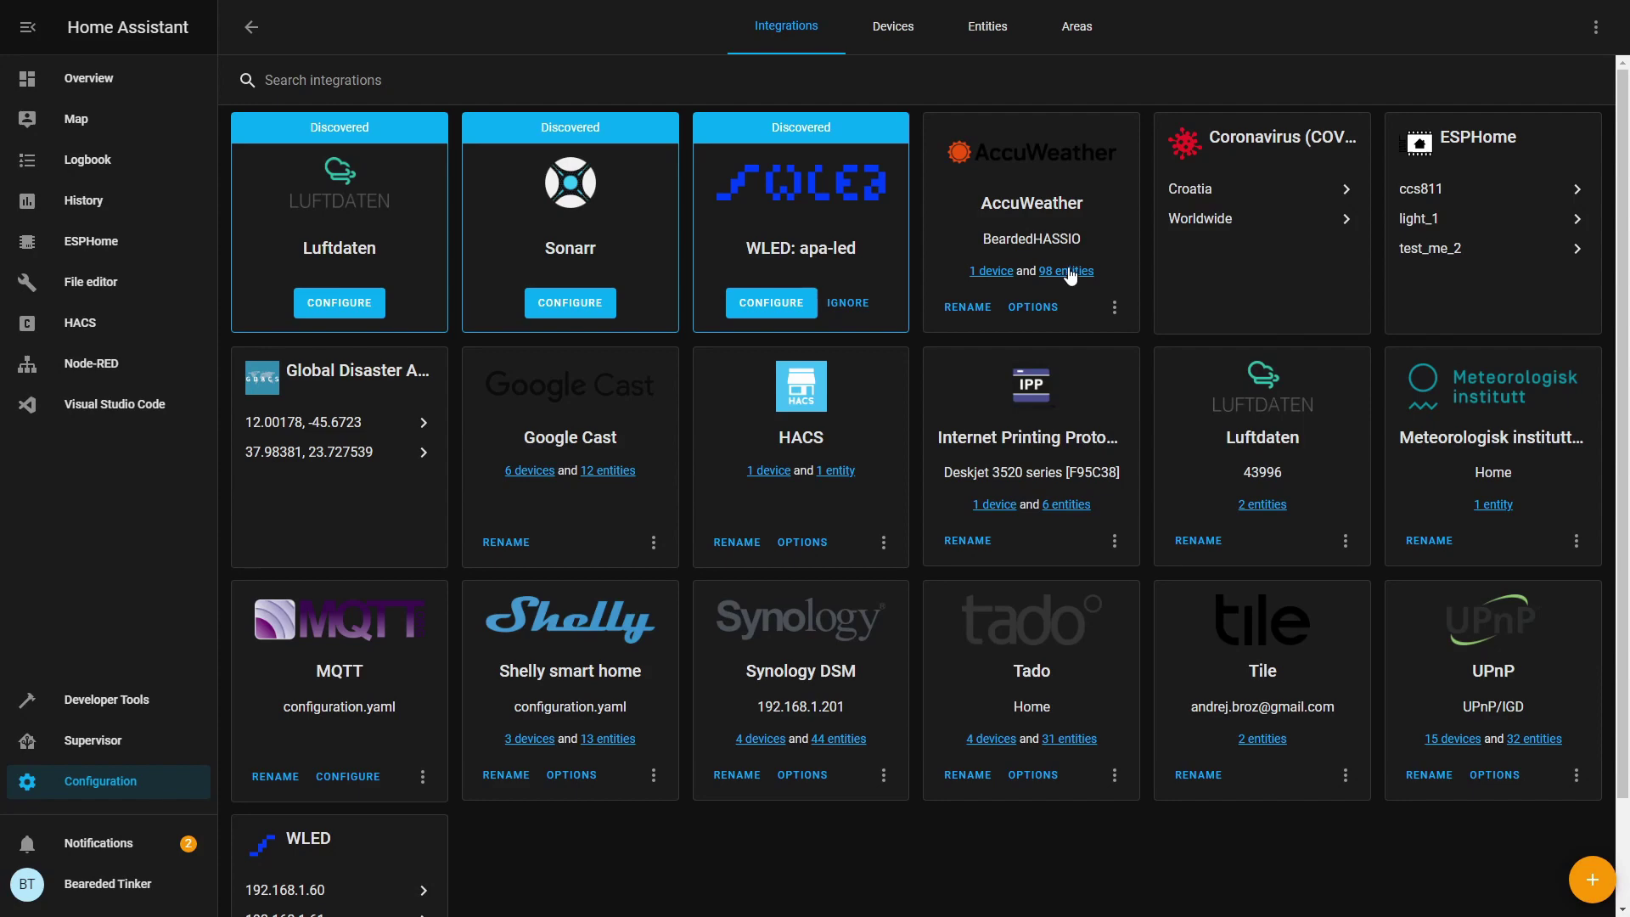
{"action": "left_click", "coordinate": [1068, 272]}
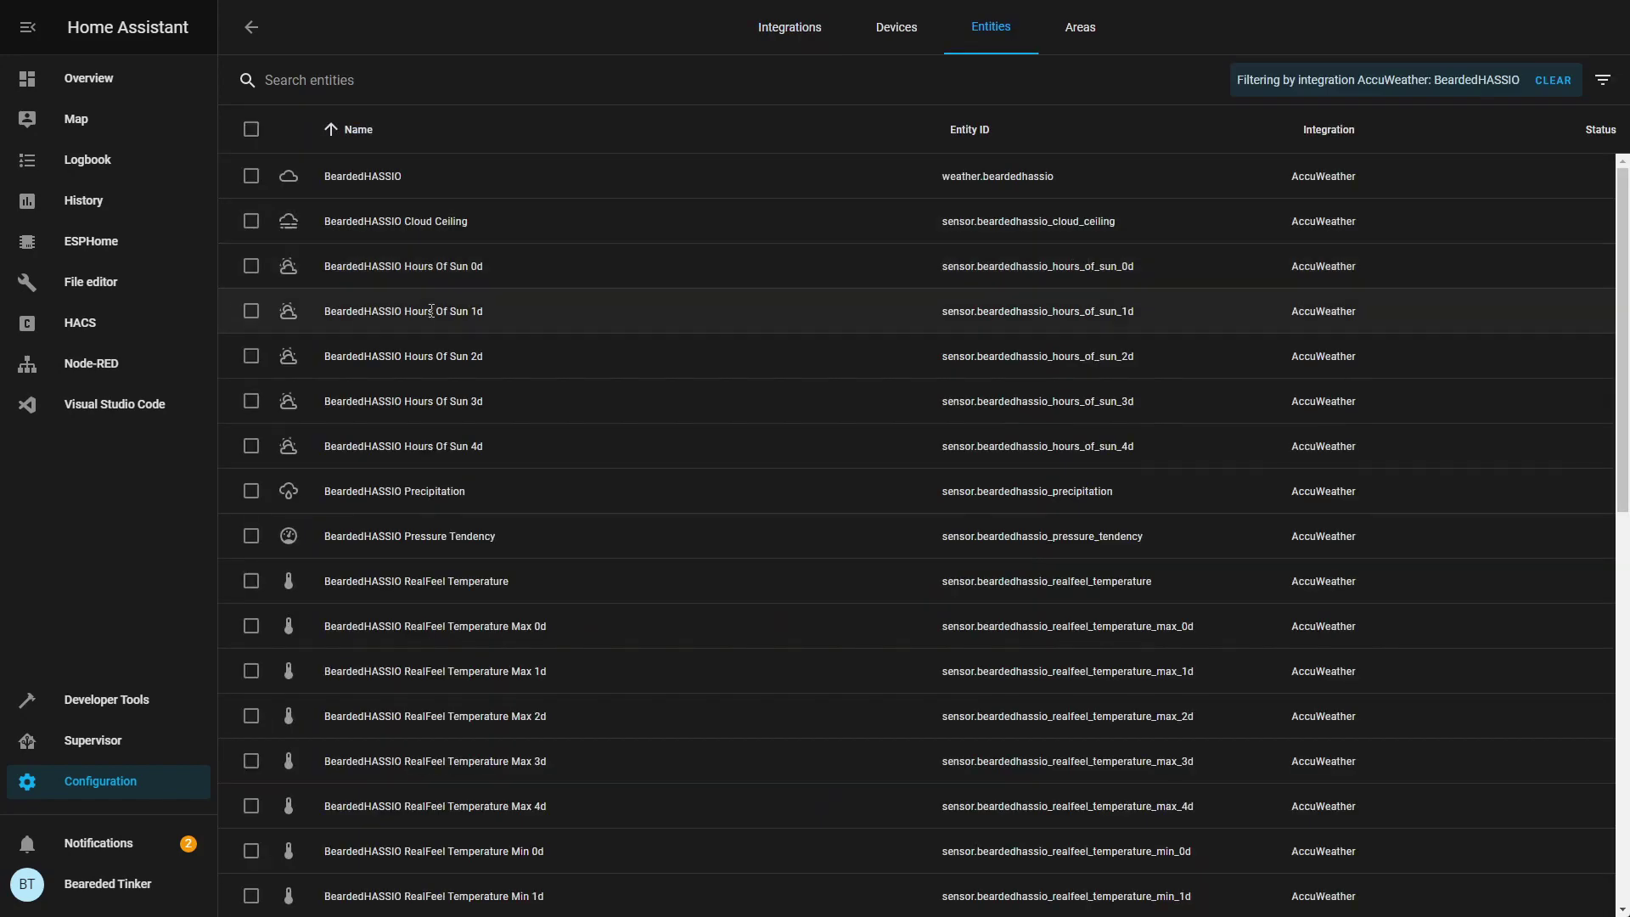
{"action": "scroll", "coordinate": [425, 360], "scroll_direction": "down", "scroll_amount": 10}
{"action": "scroll", "coordinate": [425, 386], "scroll_direction": "down", "scroll_amount": 1}
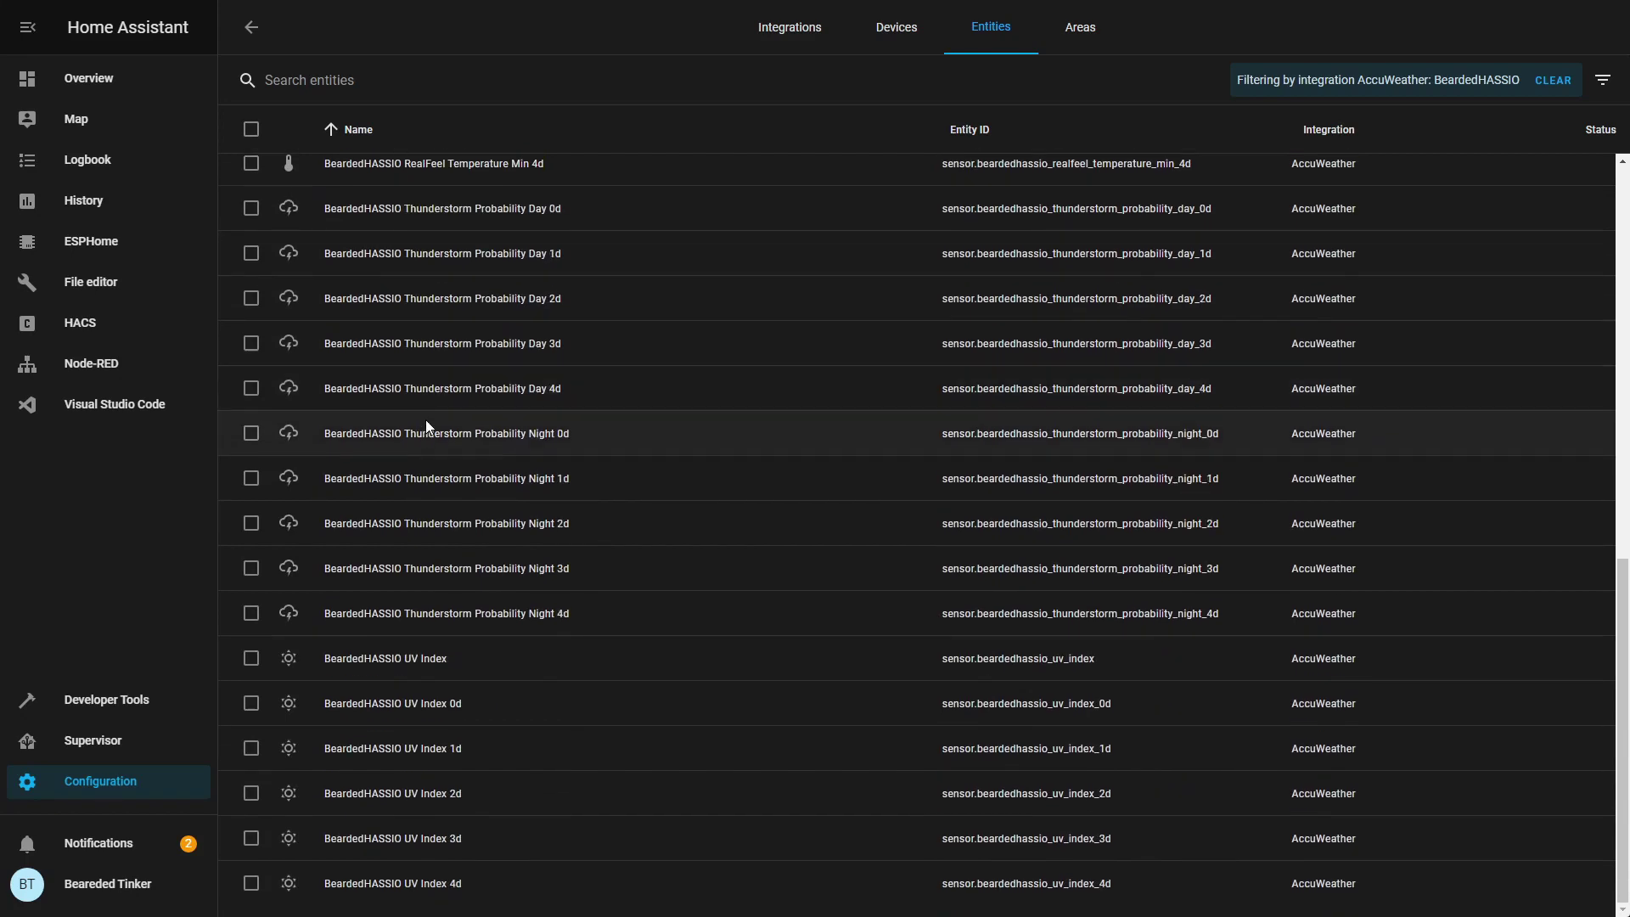
{"action": "scroll", "coordinate": [511, 532], "scroll_direction": "up", "scroll_amount": 8}
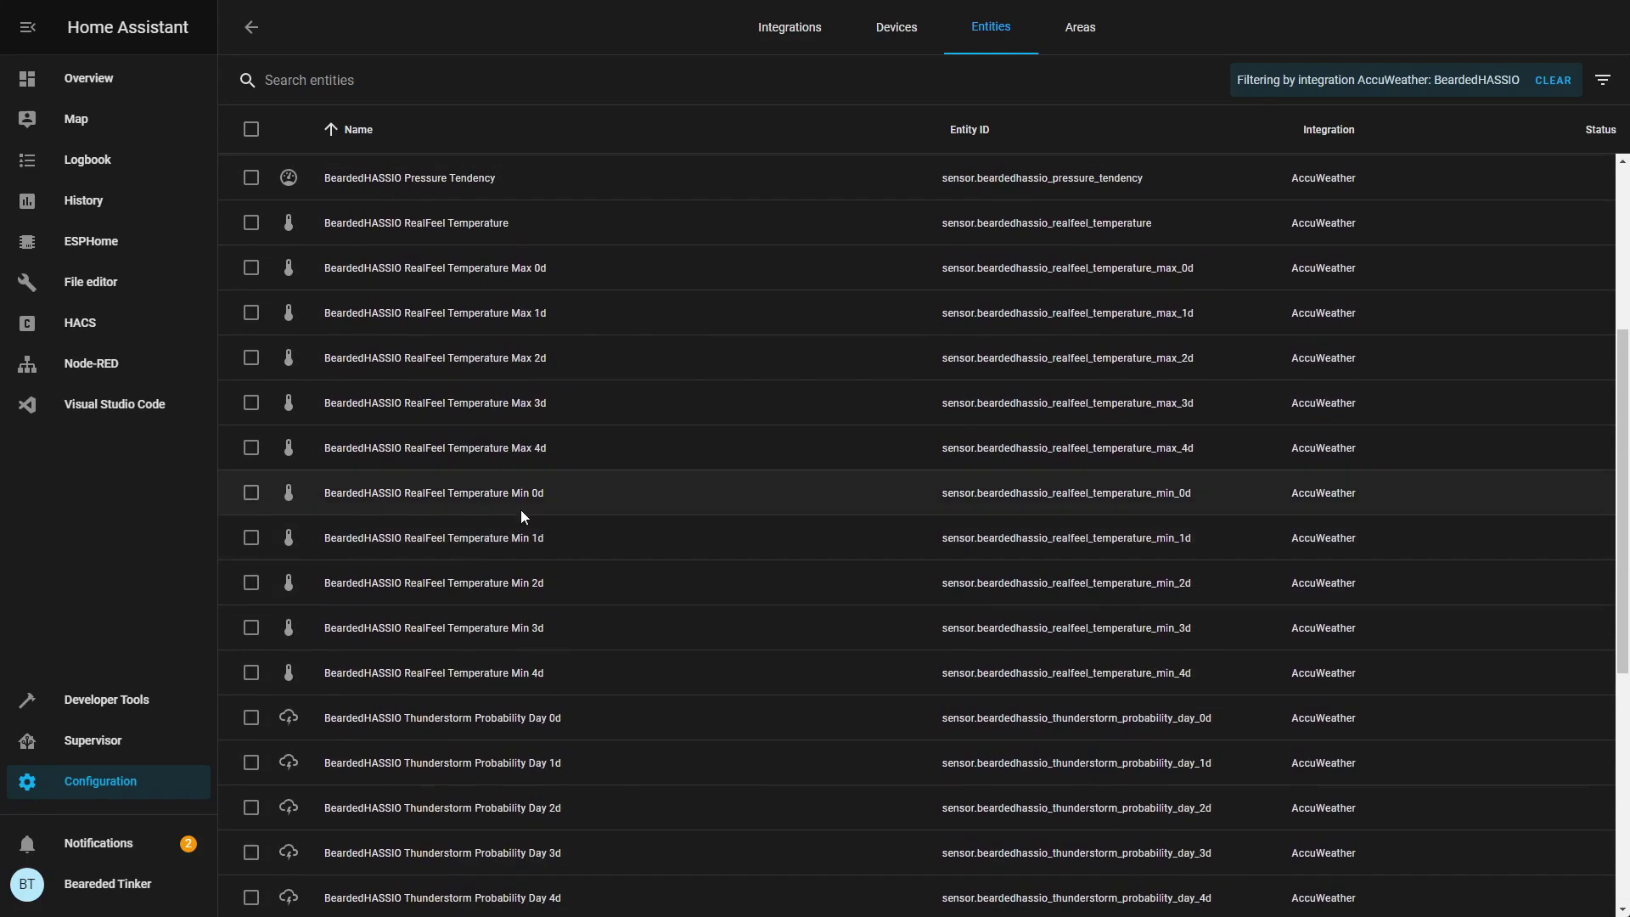
{"action": "scroll", "coordinate": [571, 381], "scroll_direction": "up", "scroll_amount": 3}
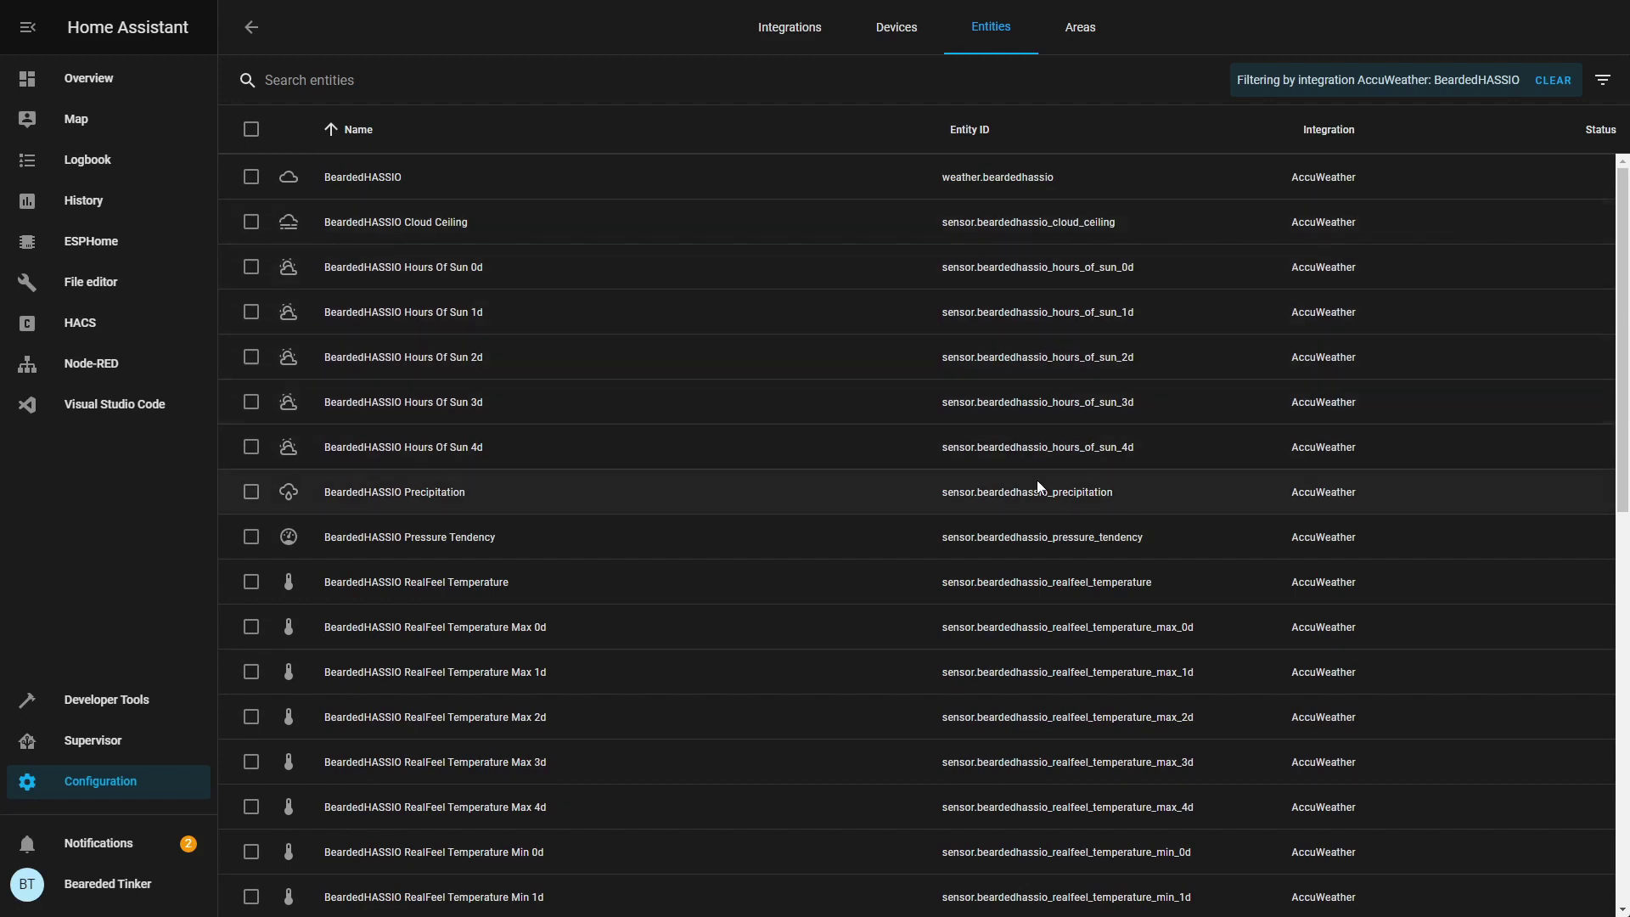
{"action": "scroll", "coordinate": [1129, 539], "scroll_direction": "down", "scroll_amount": 1}
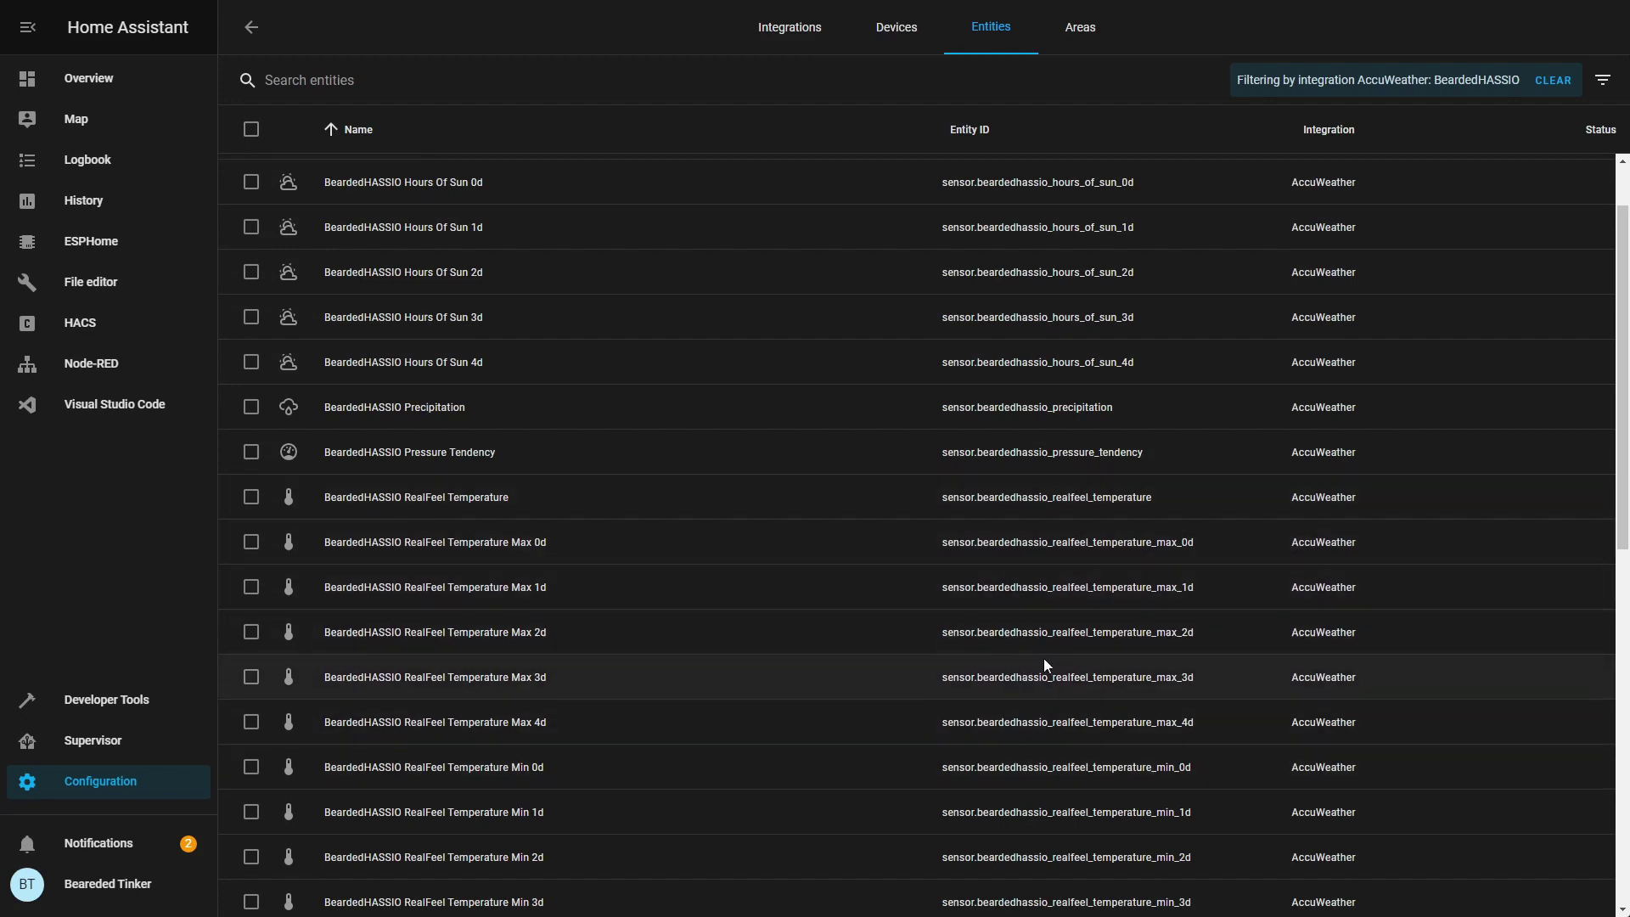
{"action": "scroll", "coordinate": [1070, 654], "scroll_direction": "down", "scroll_amount": 2}
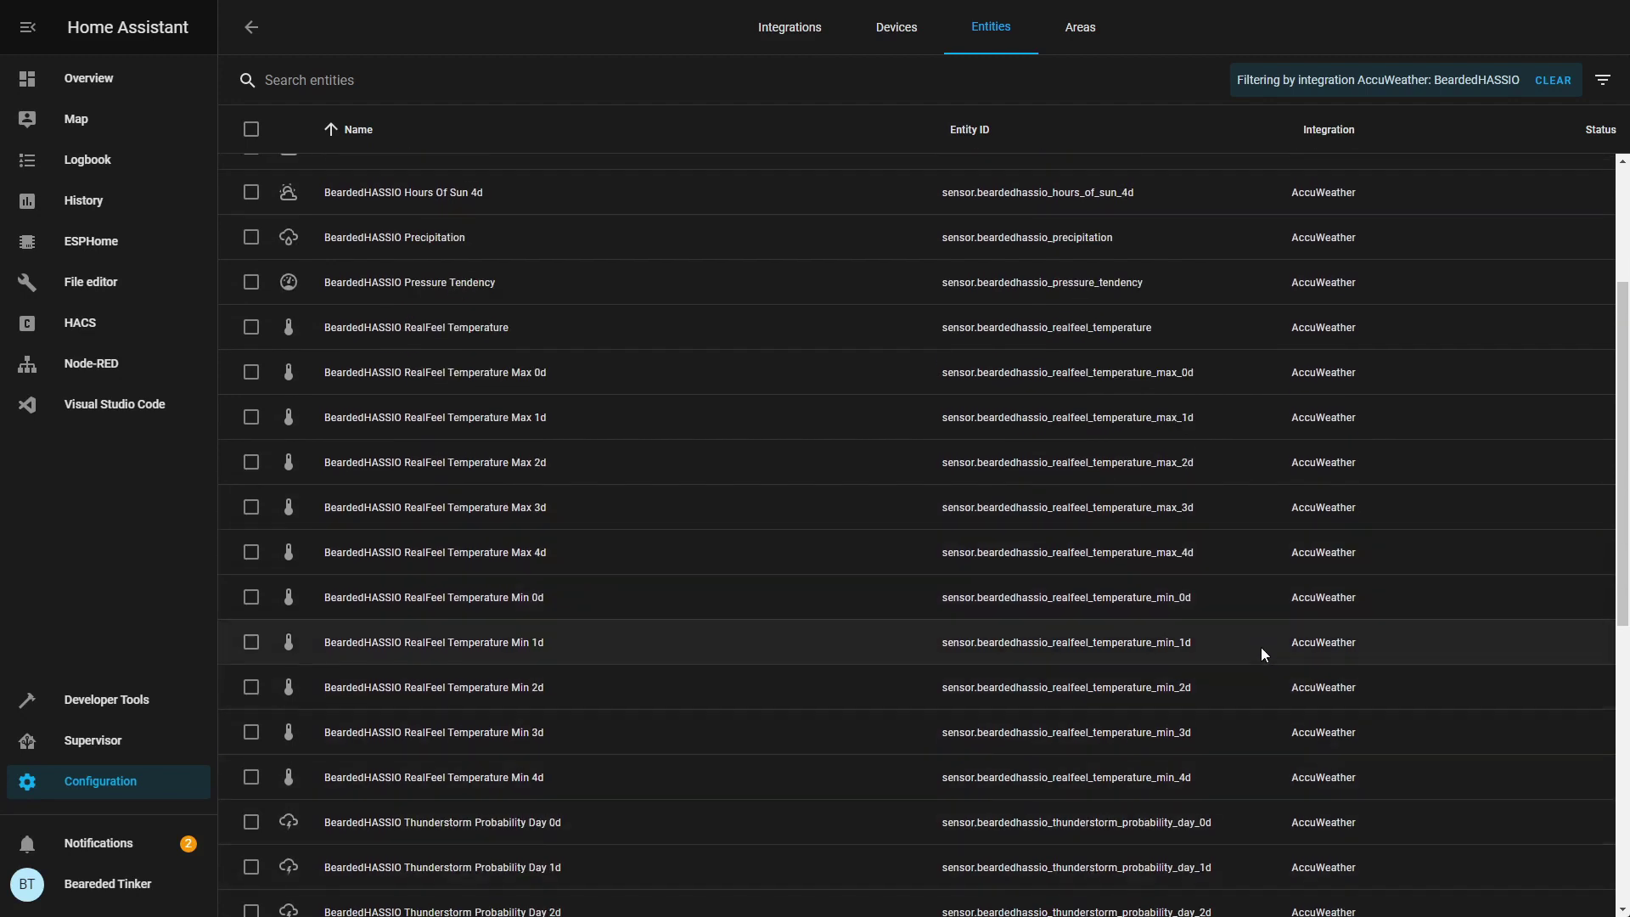
{"action": "scroll", "coordinate": [1260, 647], "scroll_direction": "down", "scroll_amount": 3}
{"action": "scroll", "coordinate": [1206, 730], "scroll_direction": "down", "scroll_amount": 4}
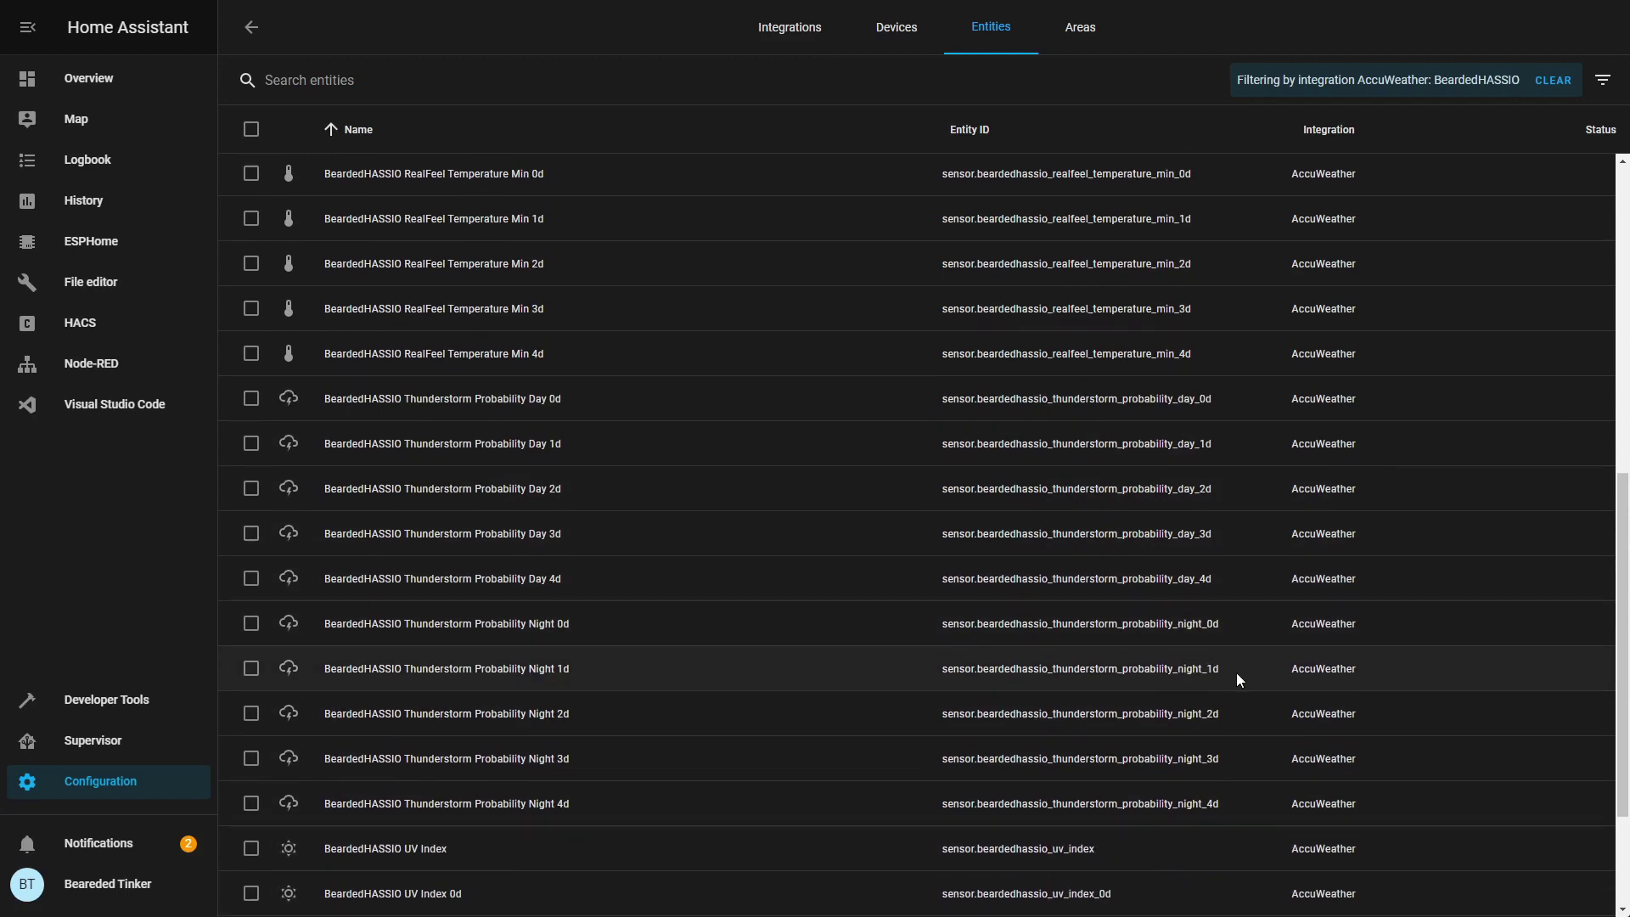
{"action": "scroll", "coordinate": [1255, 680], "scroll_direction": "down", "scroll_amount": 1}
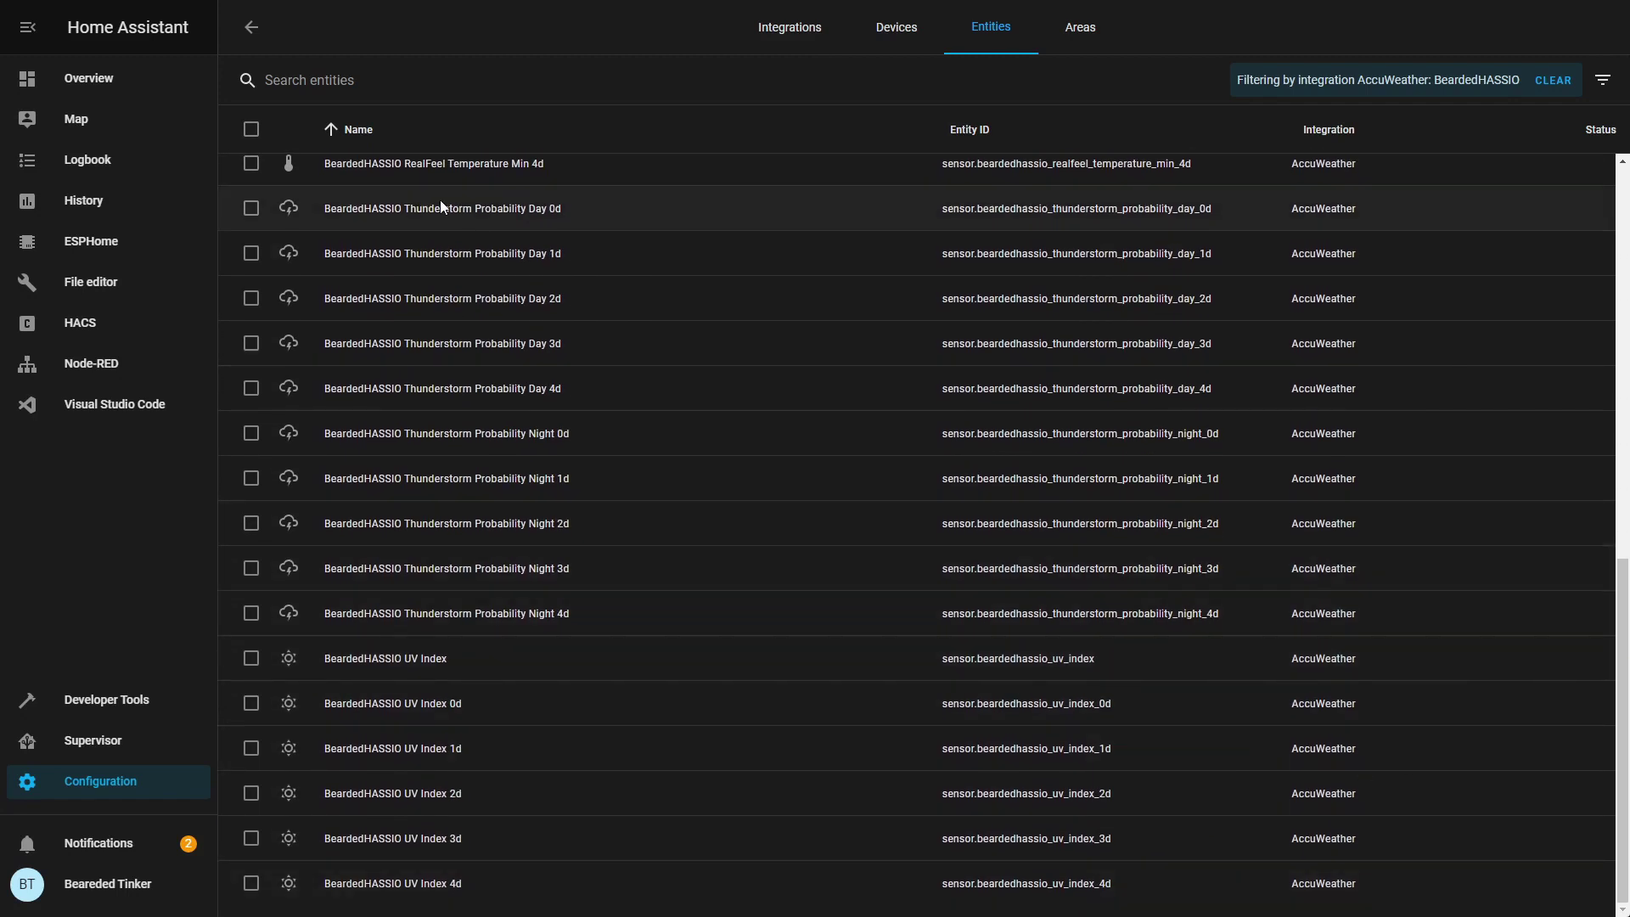
Step: Open the Overview's Weather view to see the Sunny card's Sat–Wed forecast
{"action": "left_click", "coordinate": [115, 85]}
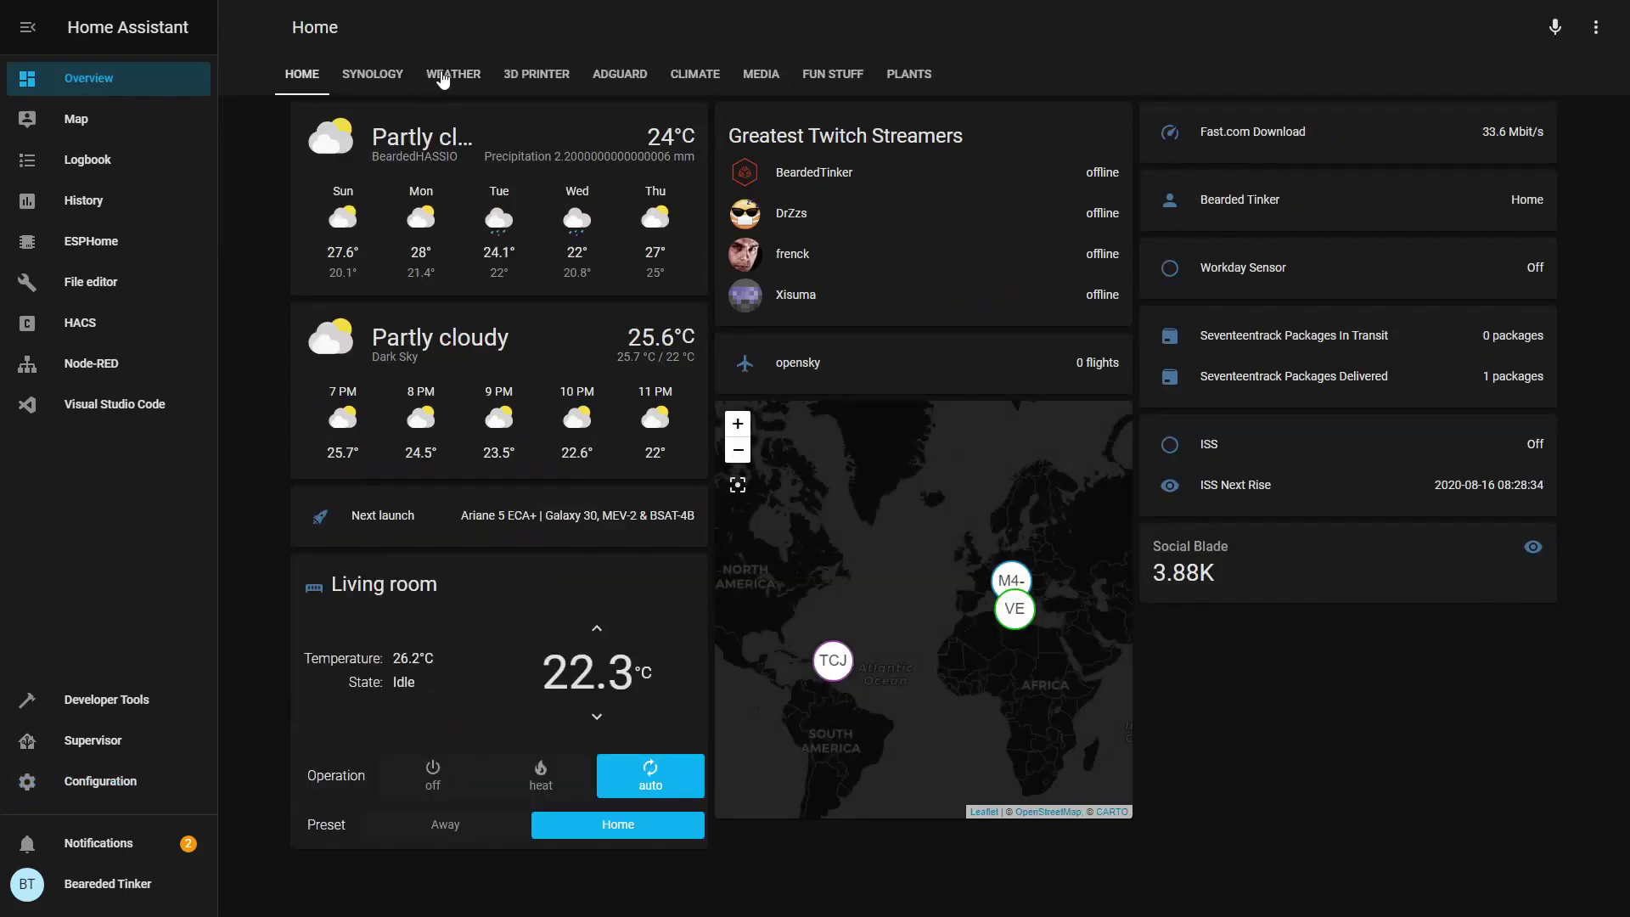
{"action": "left_click", "coordinate": [443, 77]}
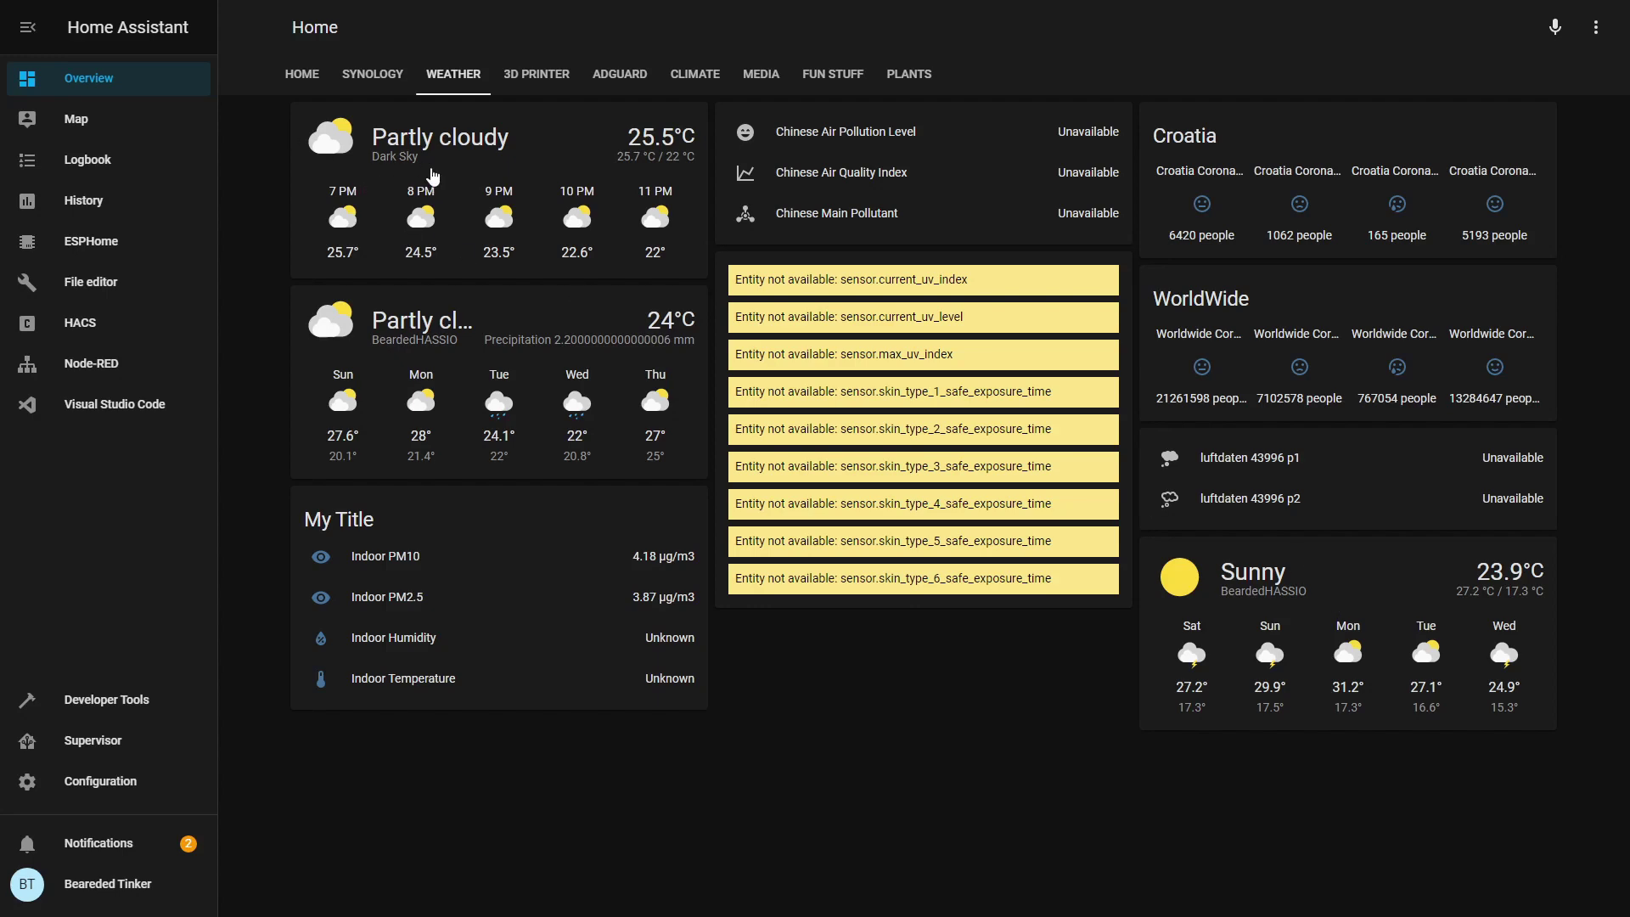
Step: In Integrations, rename the AccuWeather entry and confirm the name AccuWeather unchanged
{"action": "left_click", "coordinate": [152, 774]}
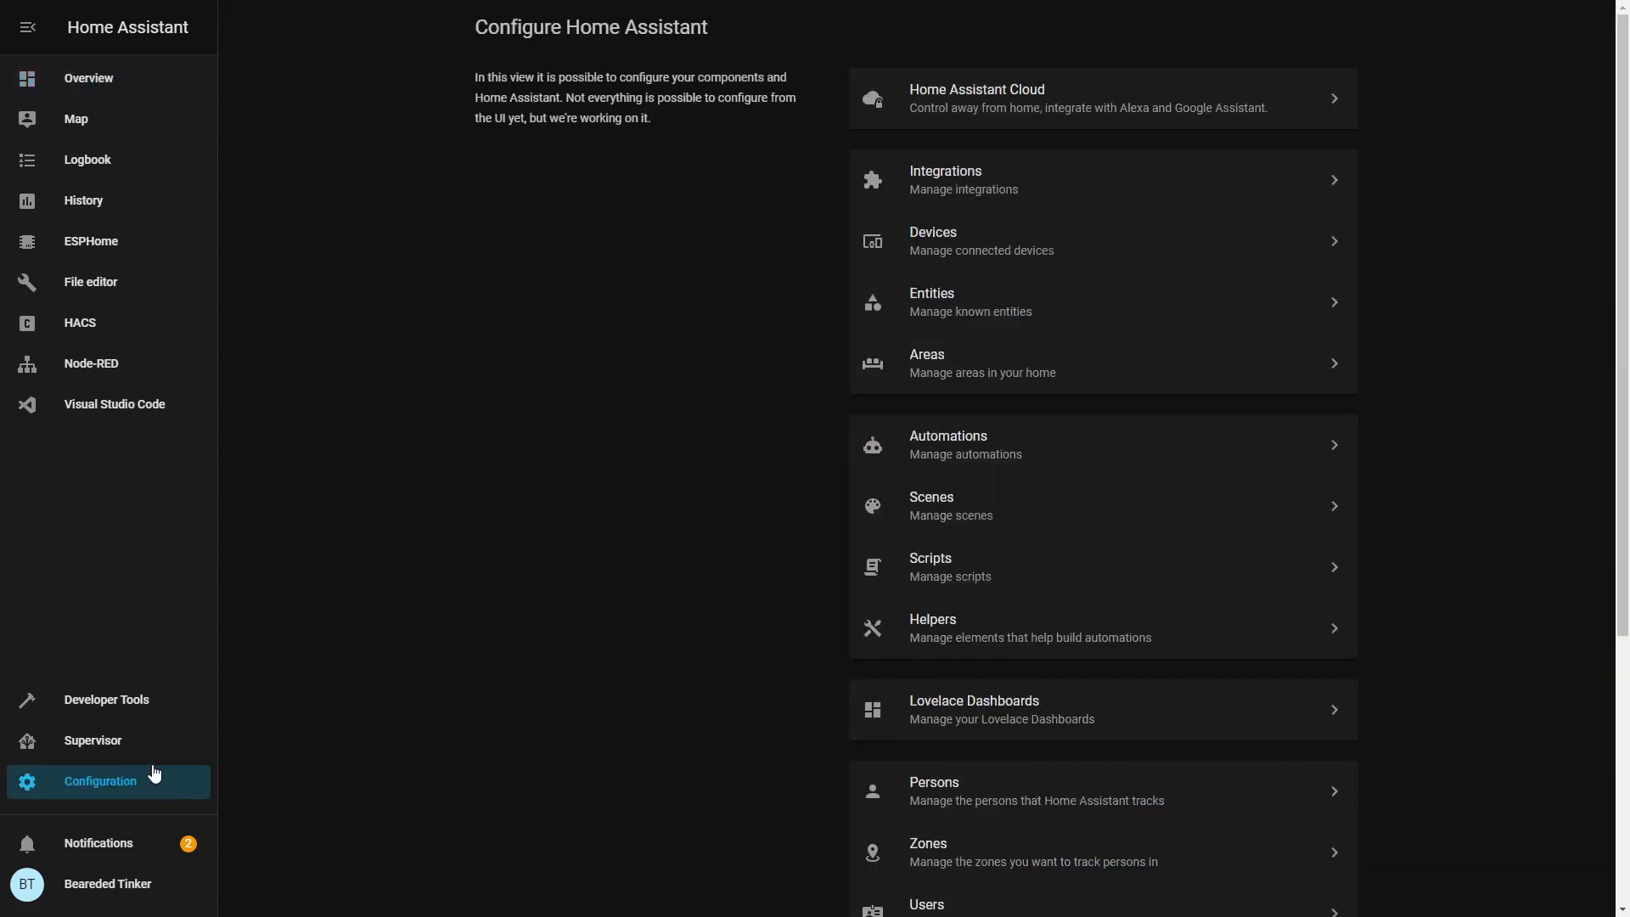
{"action": "left_click", "coordinate": [969, 178]}
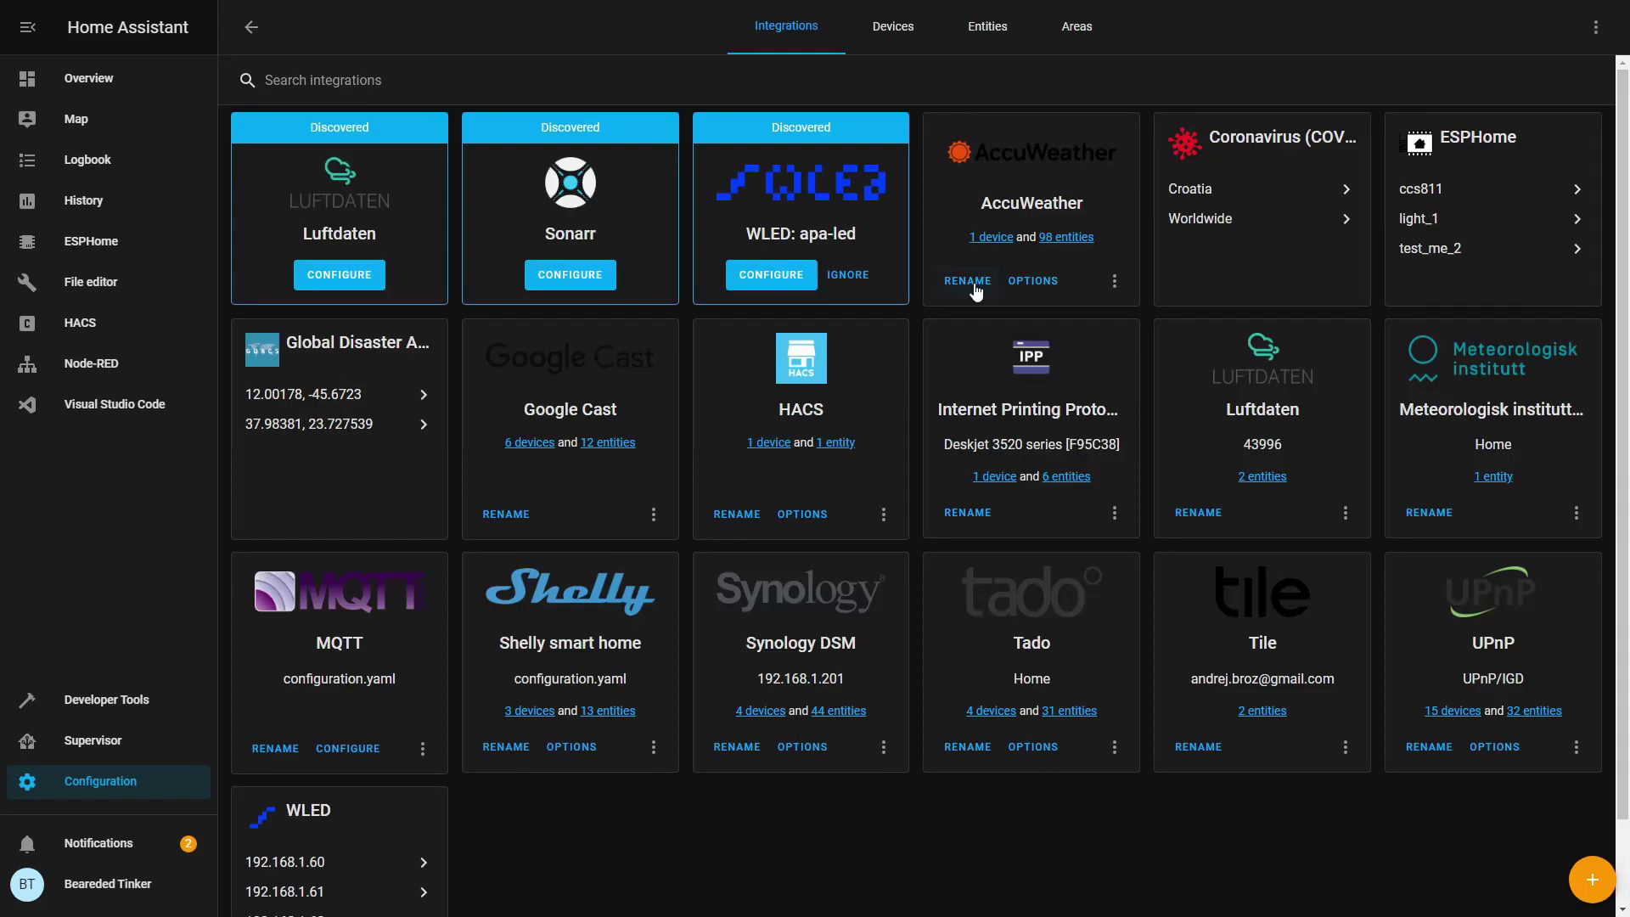
{"action": "left_click", "coordinate": [968, 281]}
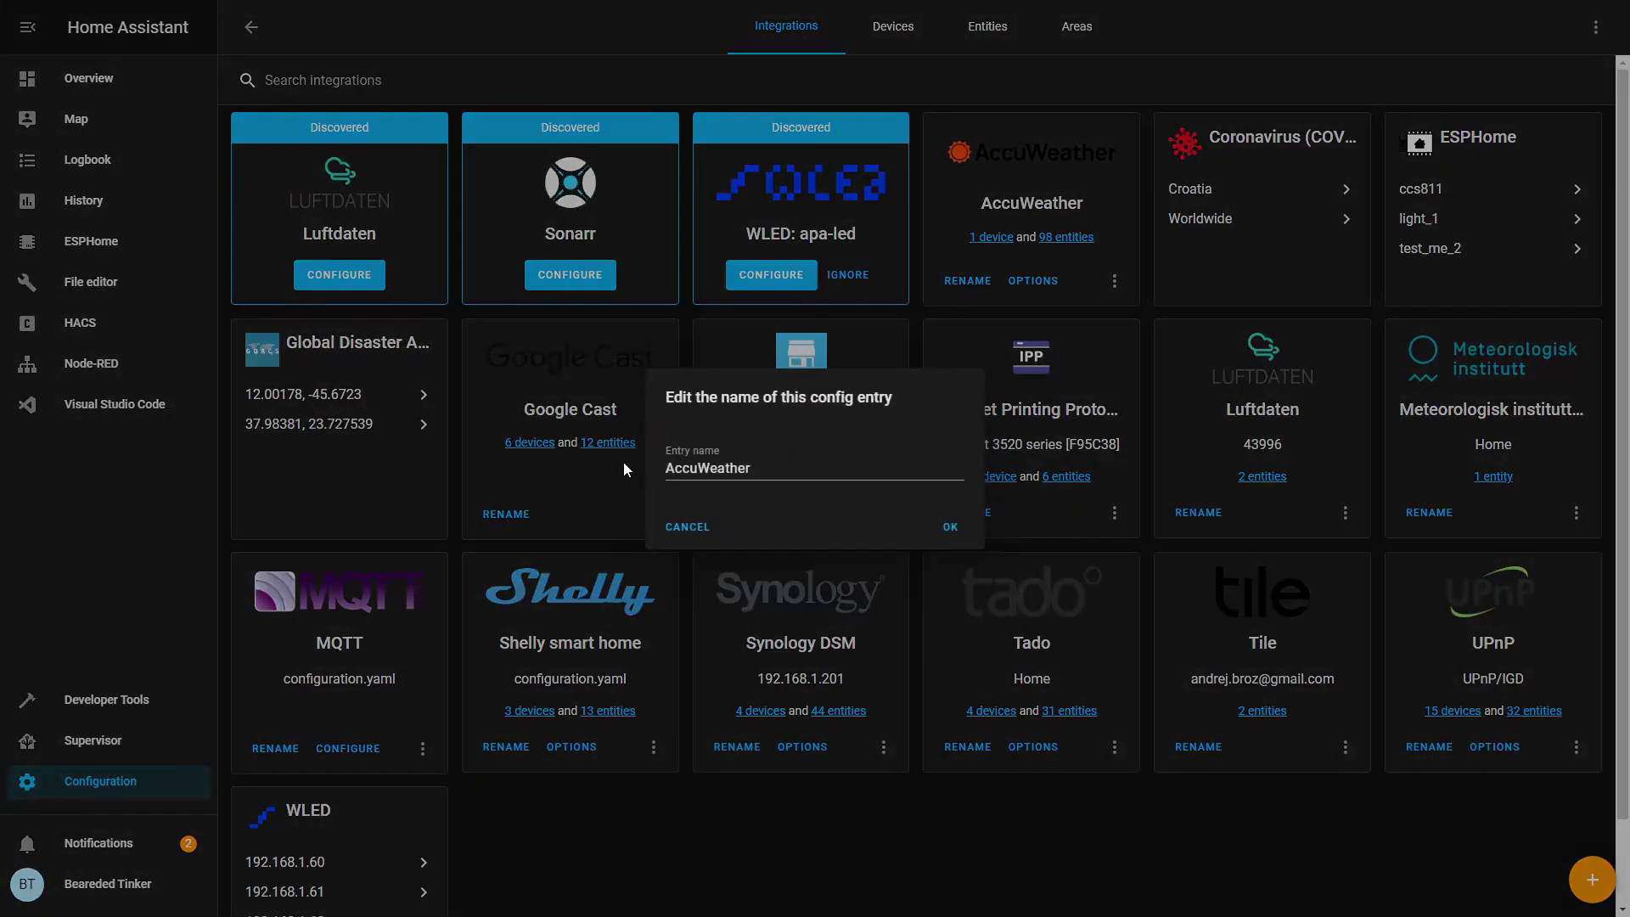
{"action": "left_click", "coordinate": [948, 527]}
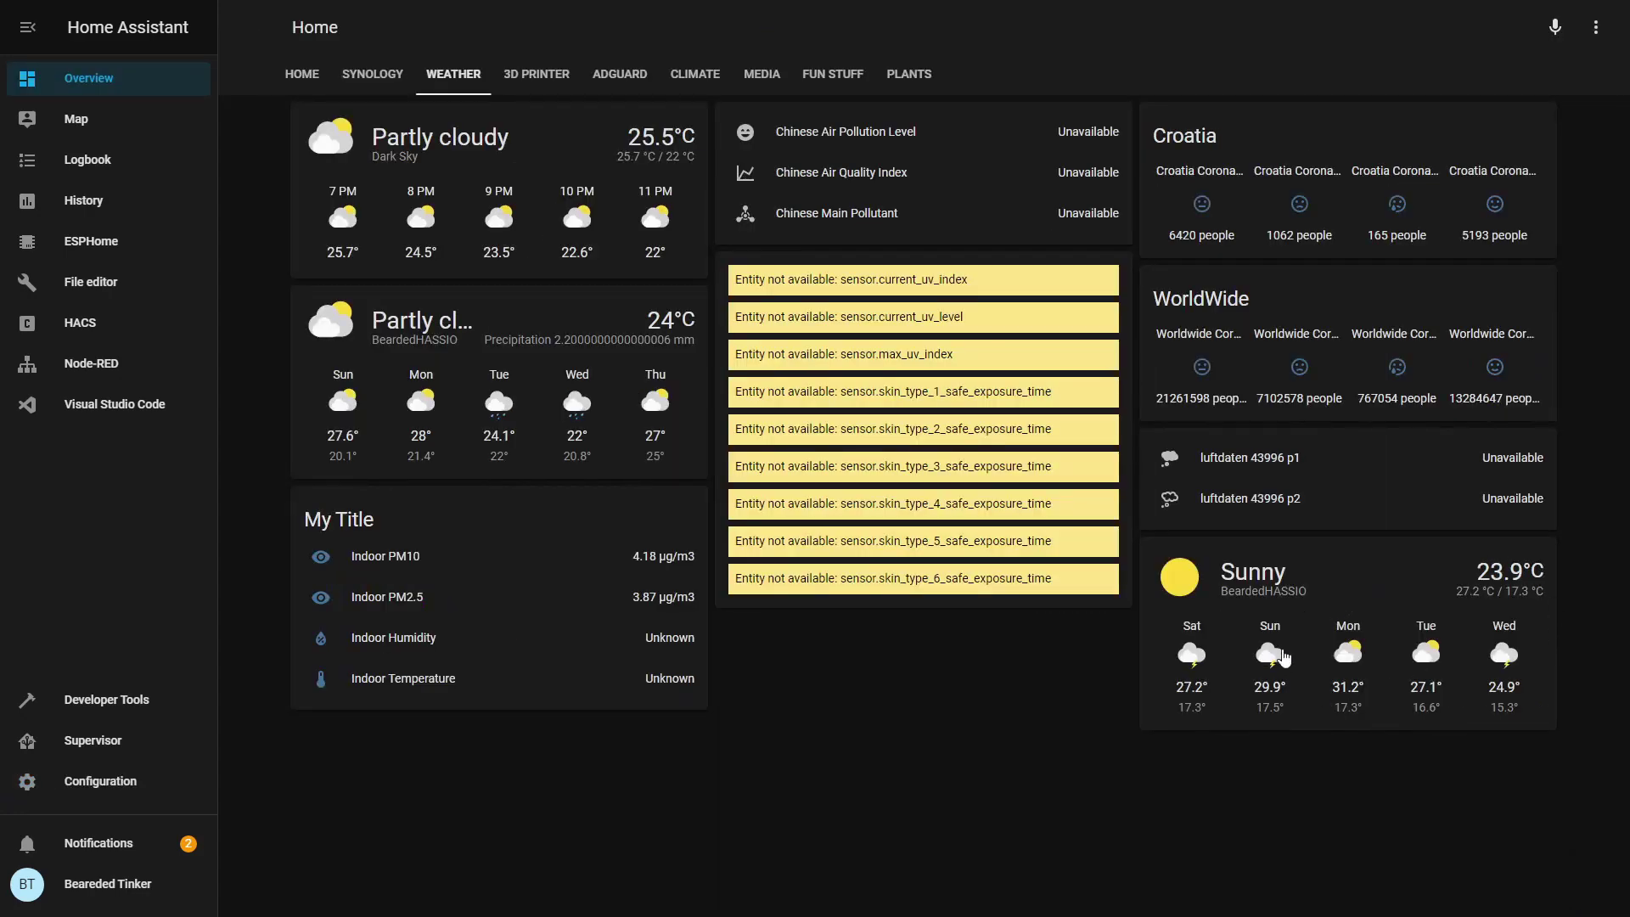
Step: Open the BeardedHASSIO Sunny card's details to view the Aug 15–19 AccuWeather forecast
{"action": "left_click", "coordinate": [1170, 671]}
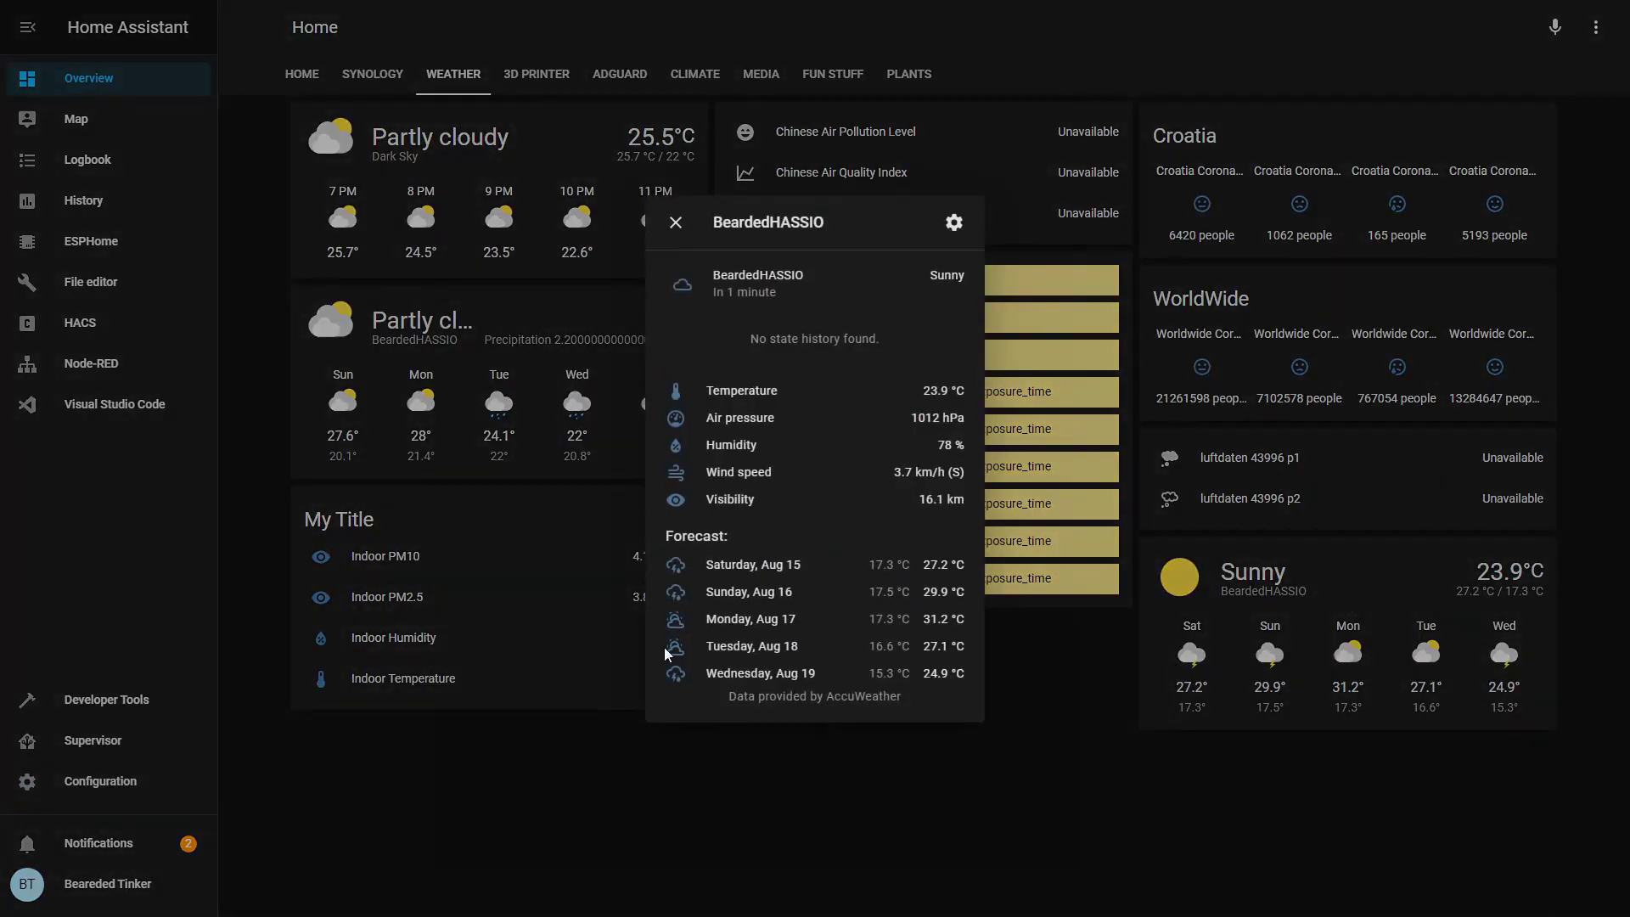